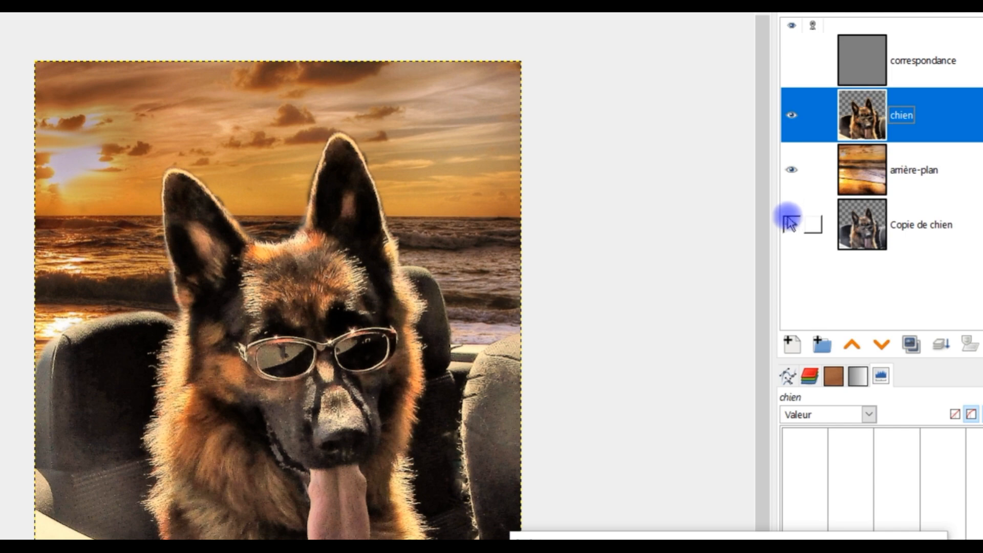
Toggle the visibility of the Copie de chien, arrière-plan and chien layers to compare the original dog with the colour-matched composite.
left_click(791, 224, "shift")
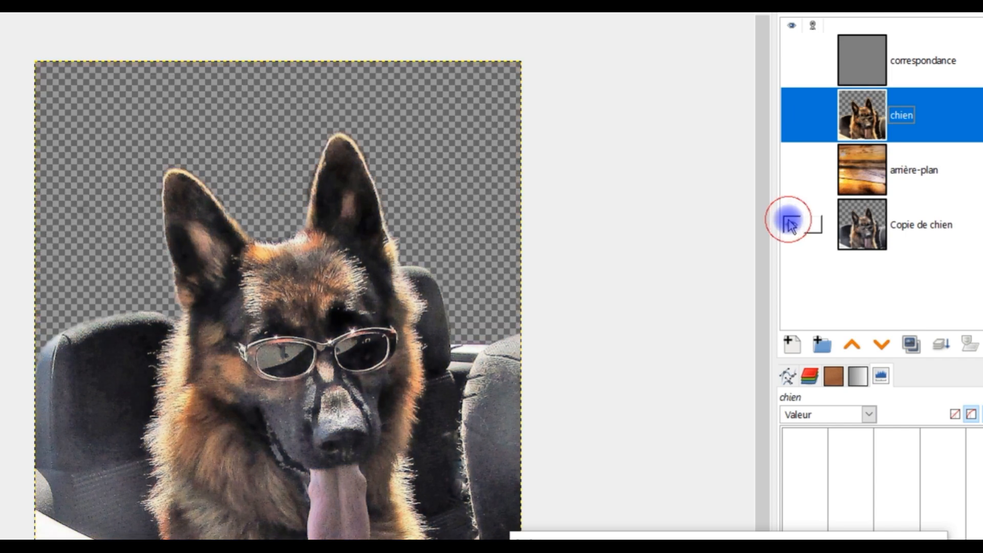
left_click(791, 225, "shift")
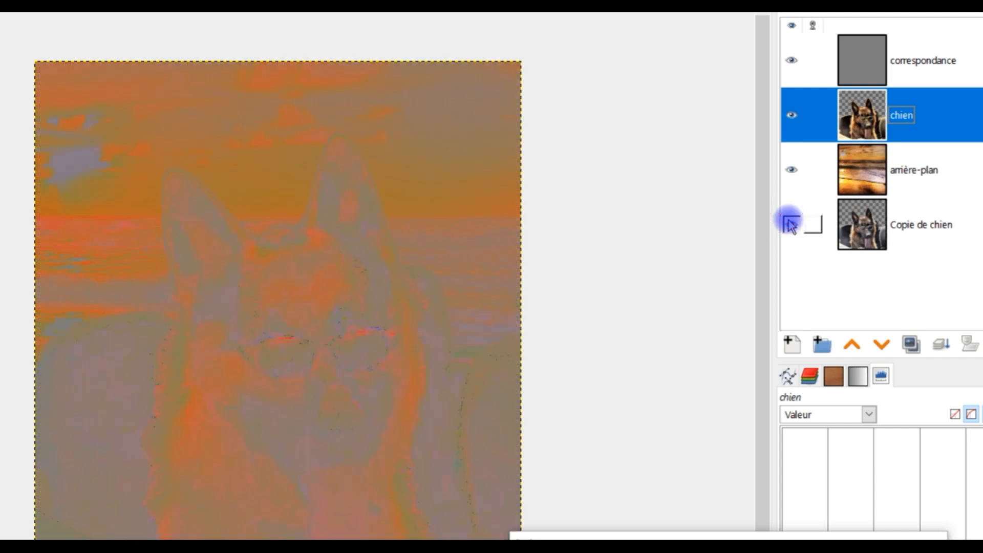
left_click(791, 224, "shift")
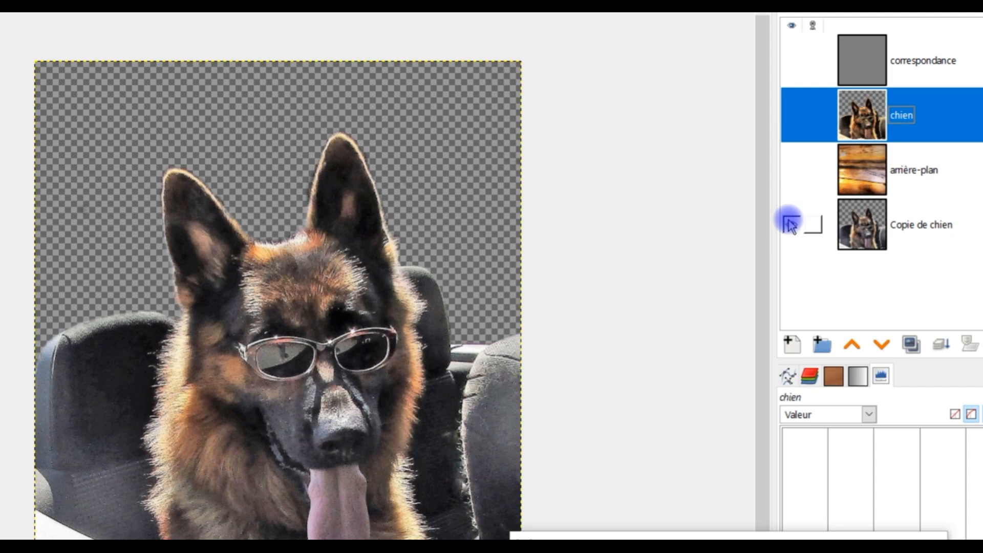
left_click(797, 168)
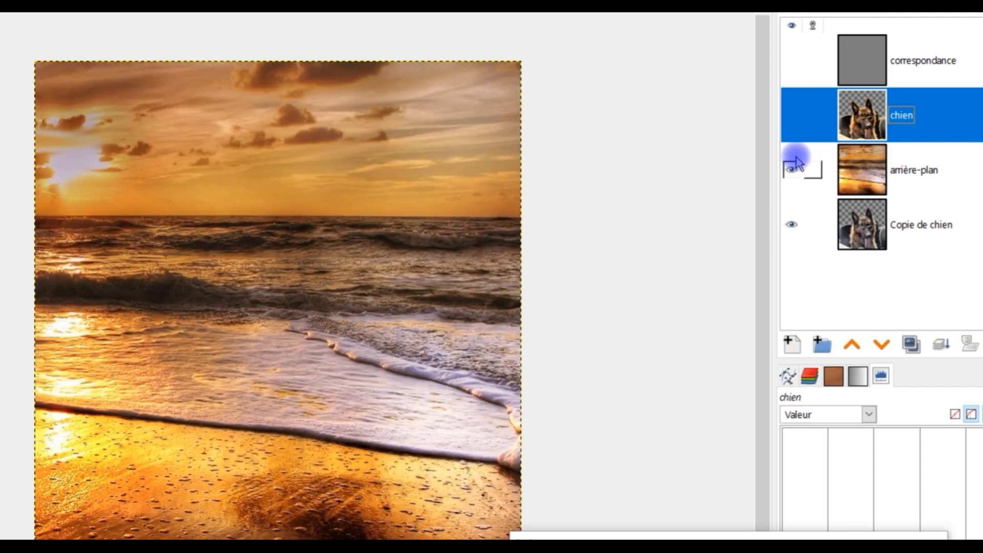
left_click(794, 115)
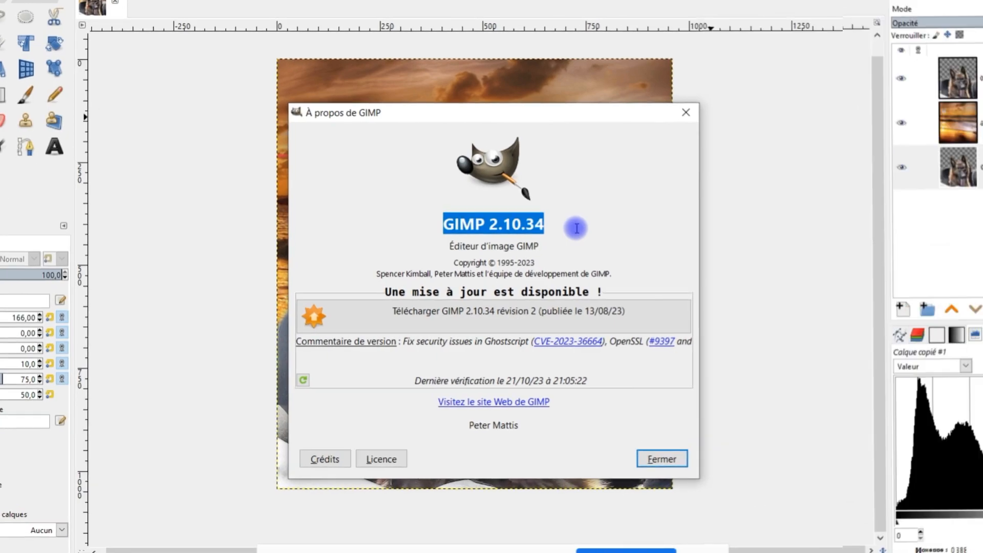
Close the About dialog, switch to the Facebook group post in the browser and copy its dog photo.
left_click(686, 112)
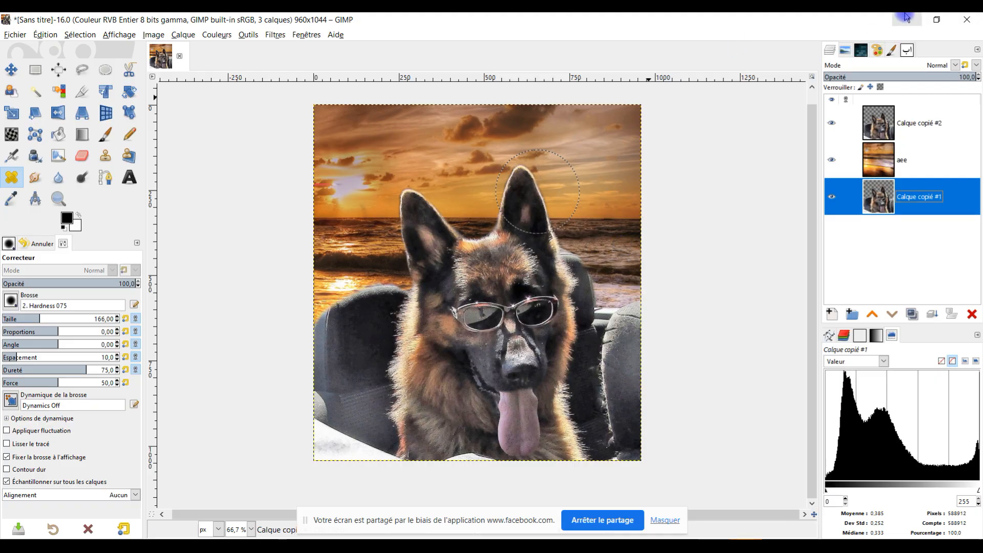
left_click(905, 19)
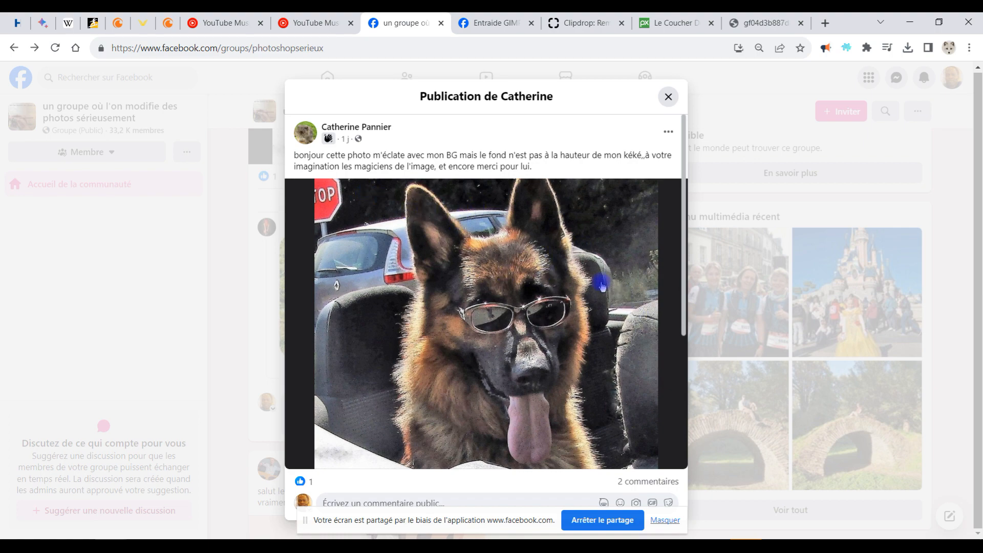
scroll(597, 268, "down", 5)
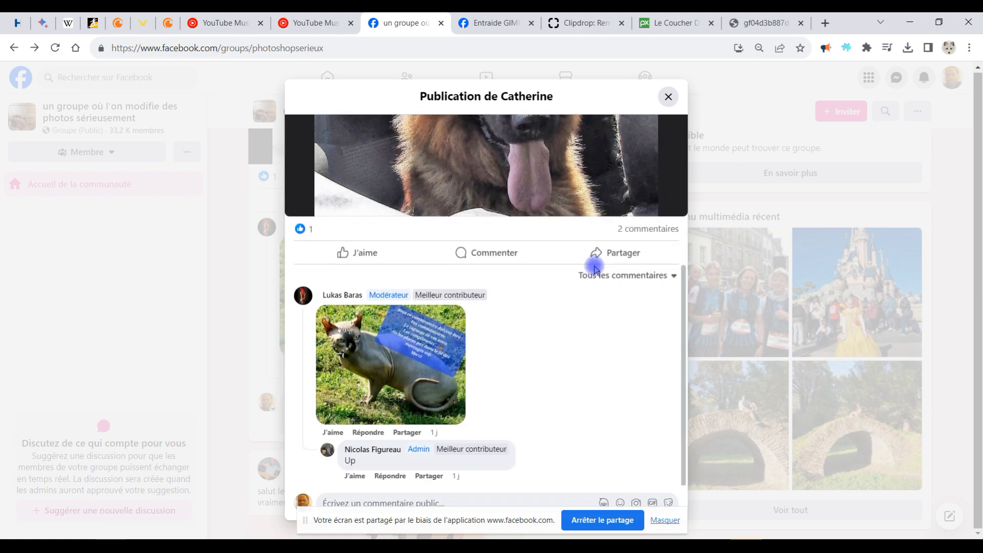
scroll(594, 269, "up", 5)
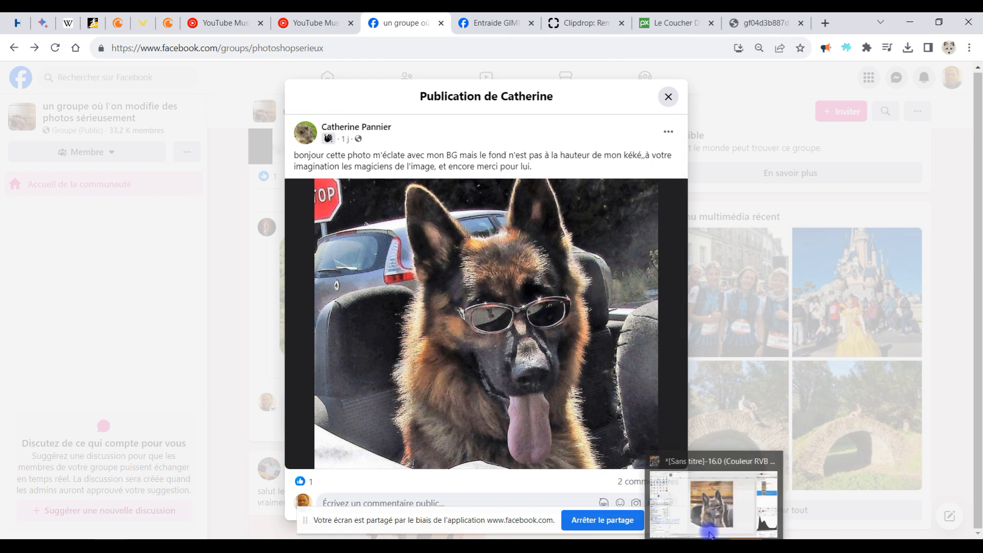
right_click(449, 285)
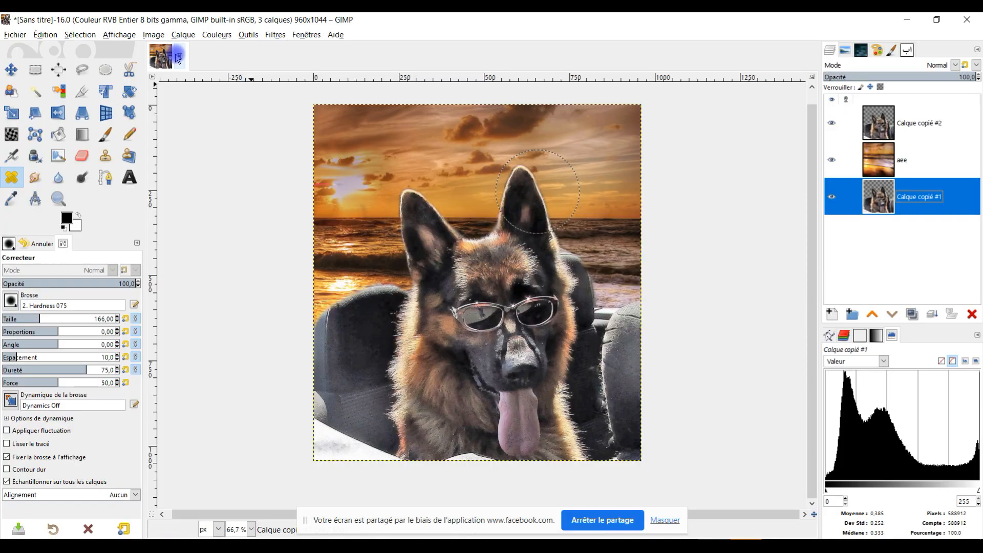
Switch to GIMP, close the untitled composite without saving it, and paste the copied dog photo as a new image.
left_click(179, 57)
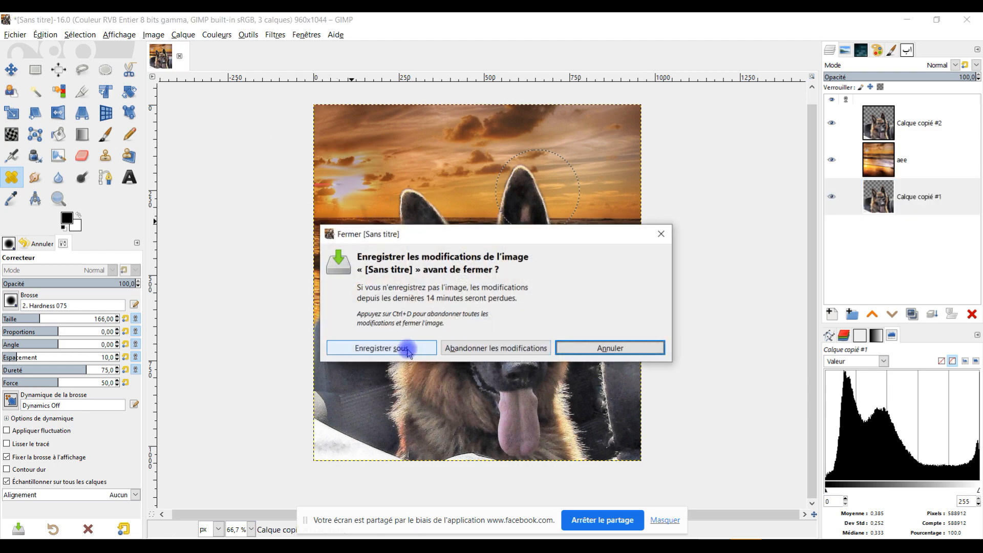
left_click(470, 349)
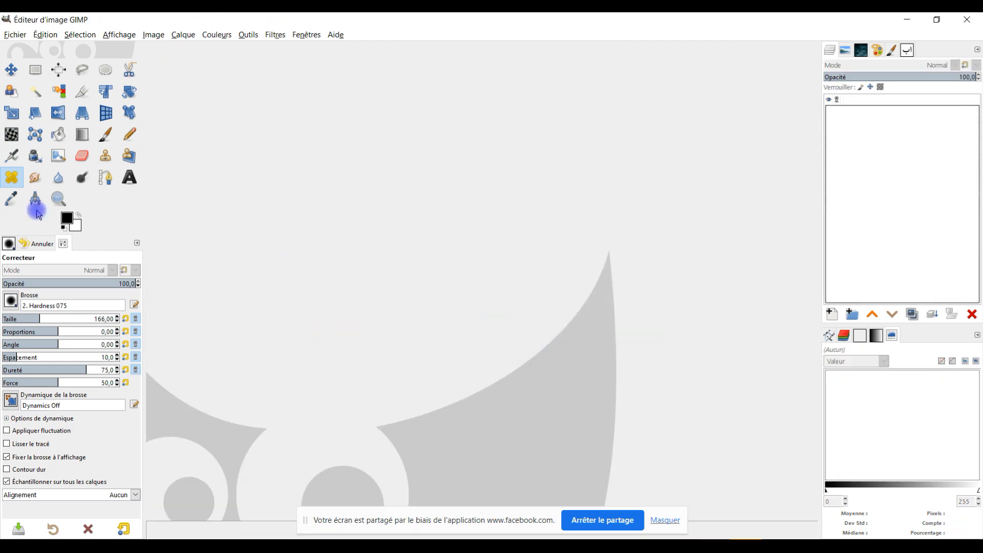
left_click(45, 34)
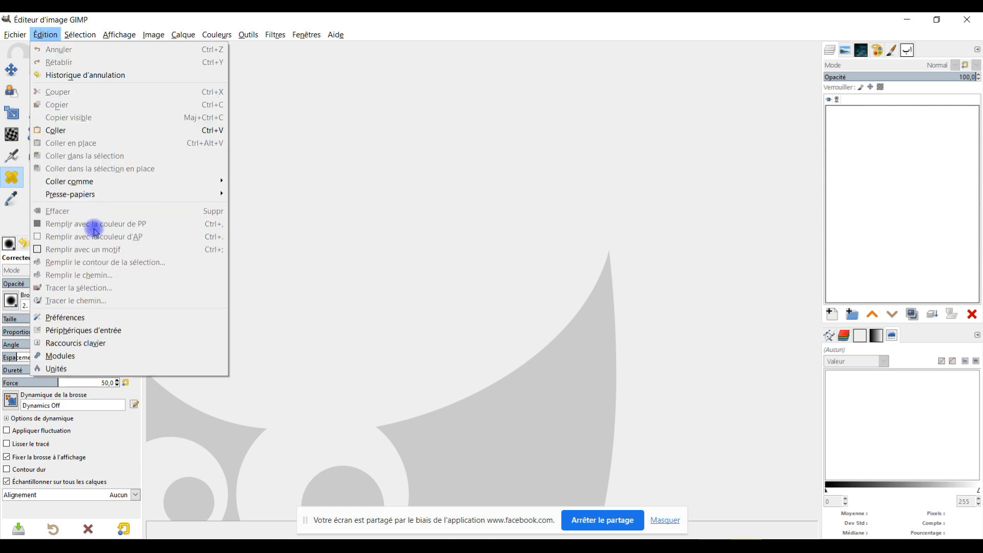
left_click(151, 132)
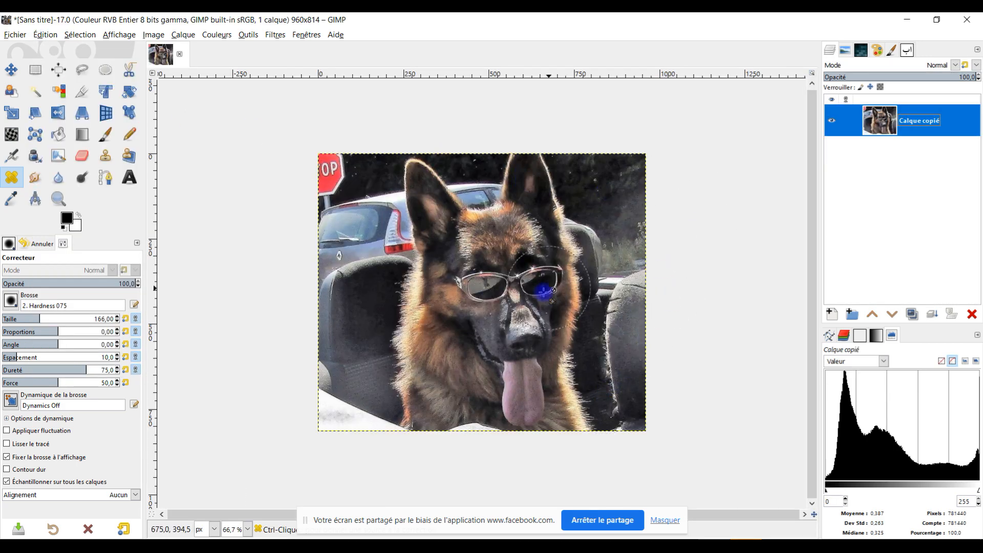
key("1")
key("minus")
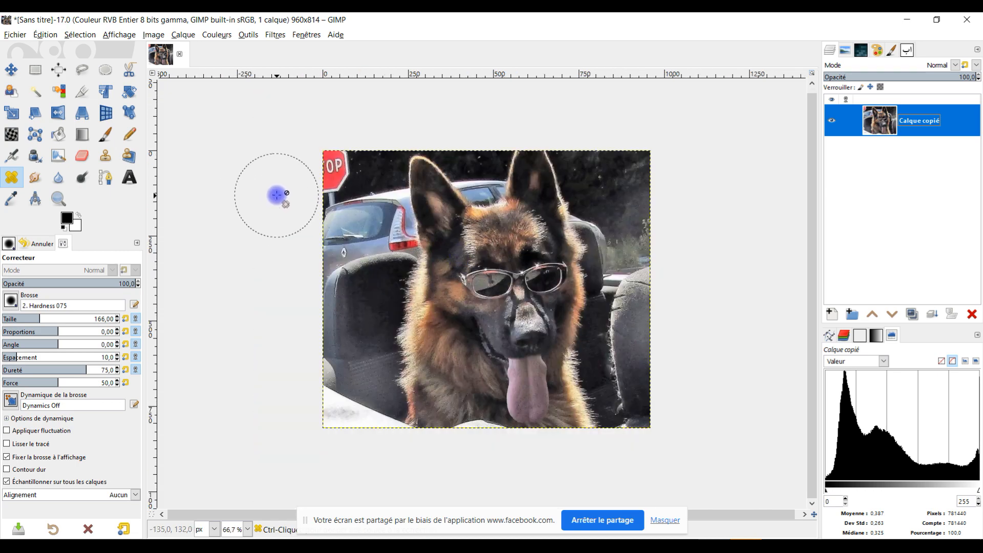
key("1")
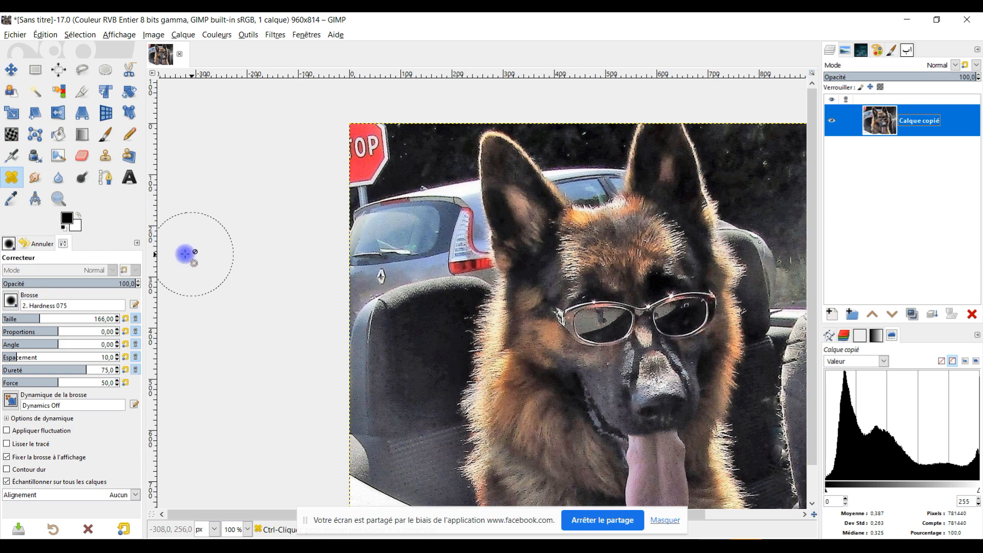
key("minus")
key("minus")
key("1")
left_click_drag(497, 341, 533, 327)
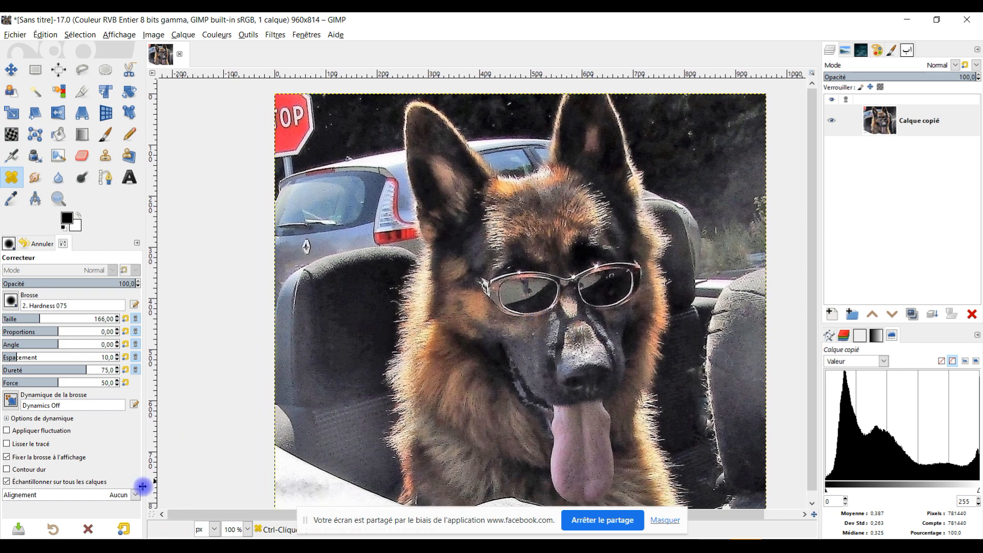
Switch to the Pixabay page in the browser, open the 1920×1275 version of the beach sunset photo and copy the image.
left_click(87, 494)
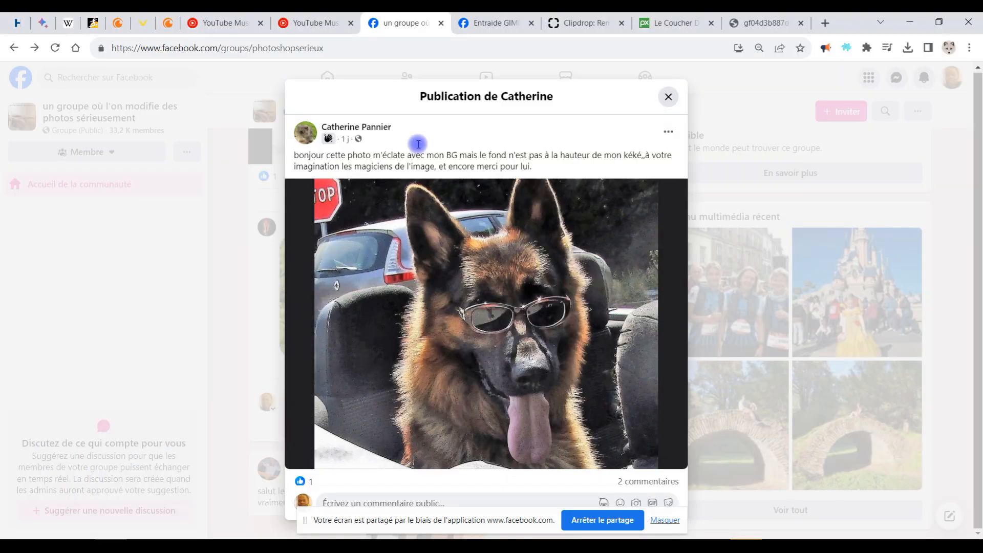
left_click(680, 23)
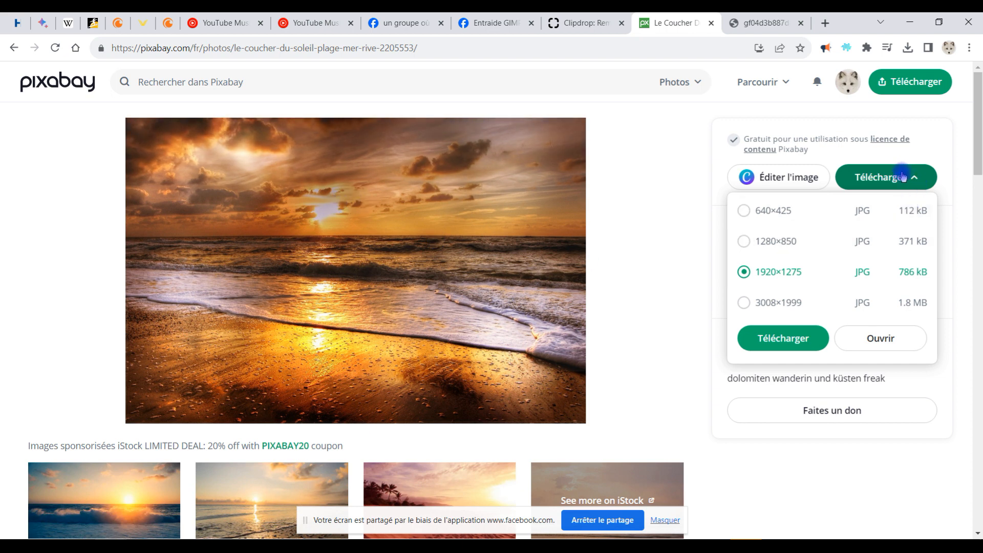
left_click(777, 300)
left_click(891, 335)
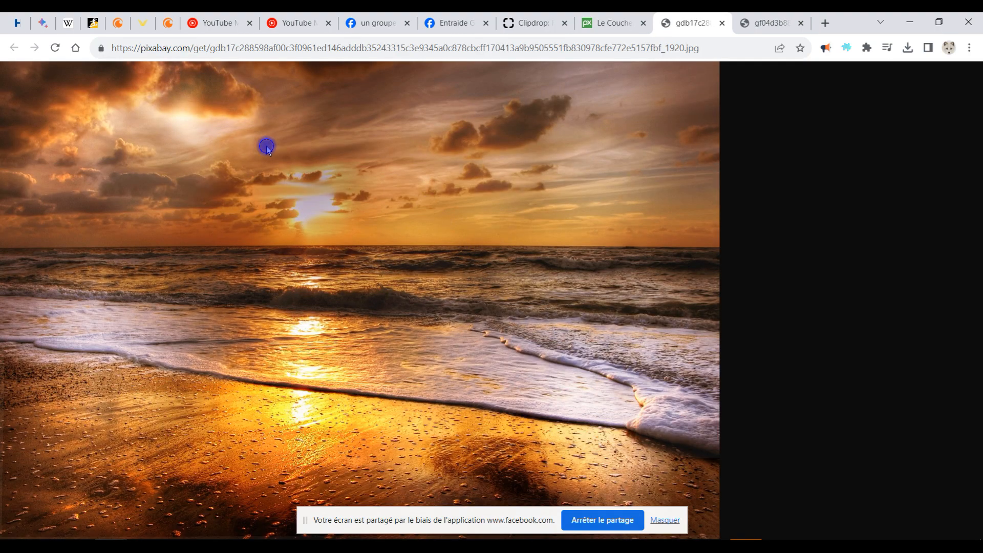
right_click(265, 147)
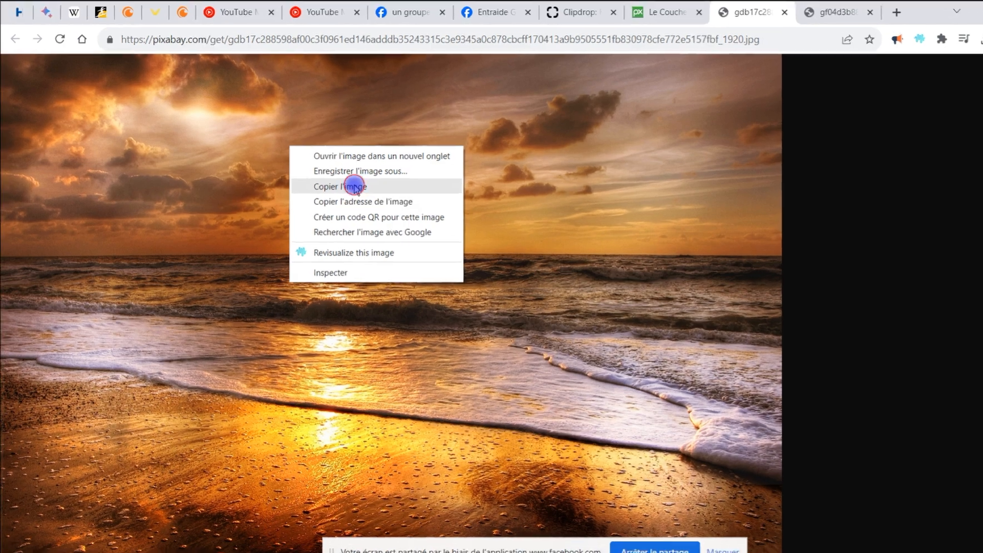
left_click(326, 185)
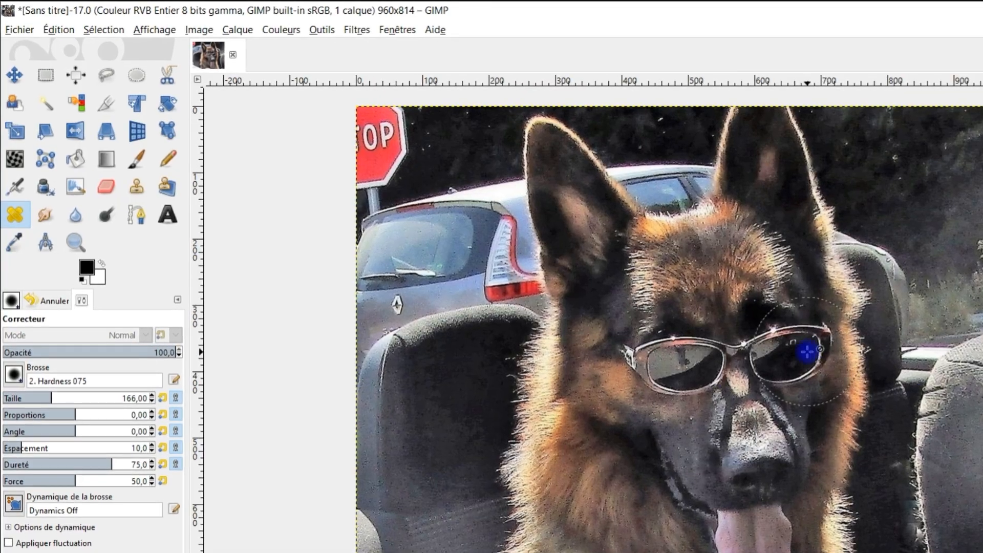
scroll(789, 343, "down", 1)
left_click_drag(798, 347, 705, 327)
scroll(753, 303, "down", 3)
scroll(748, 307, "up", 1)
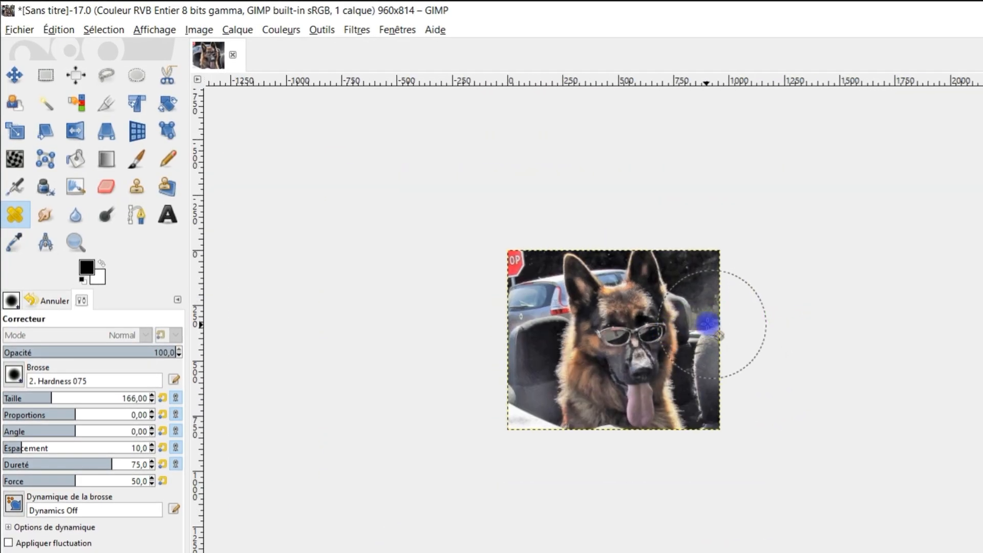
scroll(648, 333, "up", 1)
left_click_drag(774, 354, 745, 358)
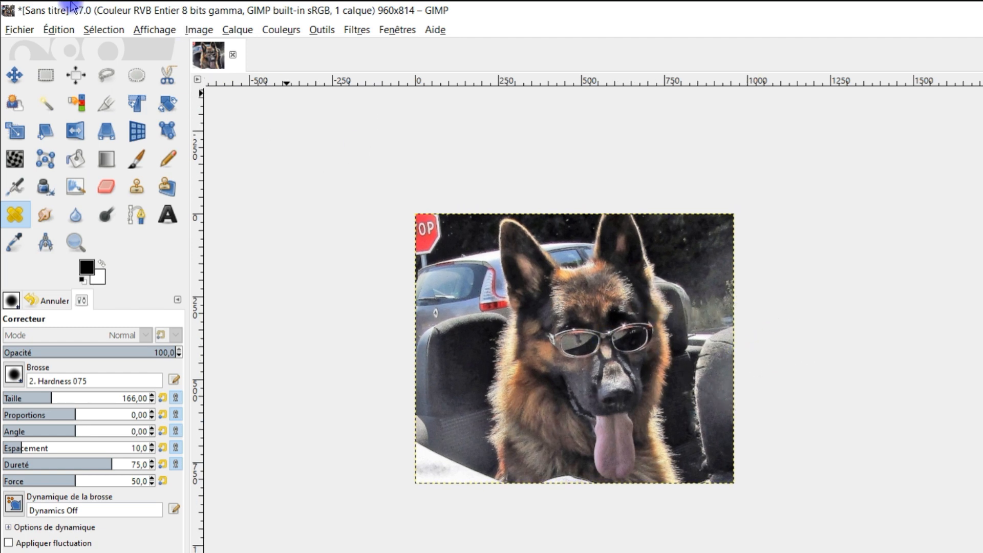
left_click(69, 32)
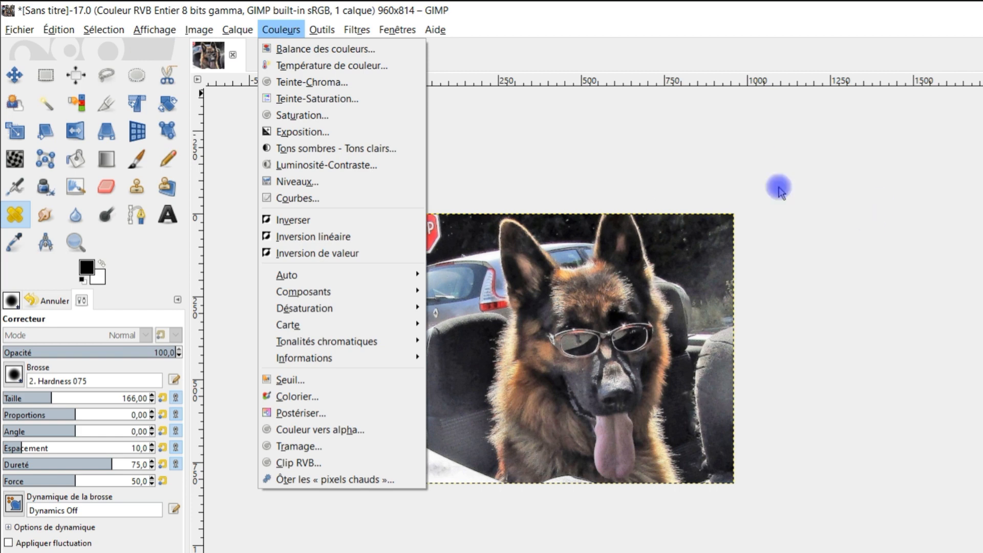
left_click(715, 21)
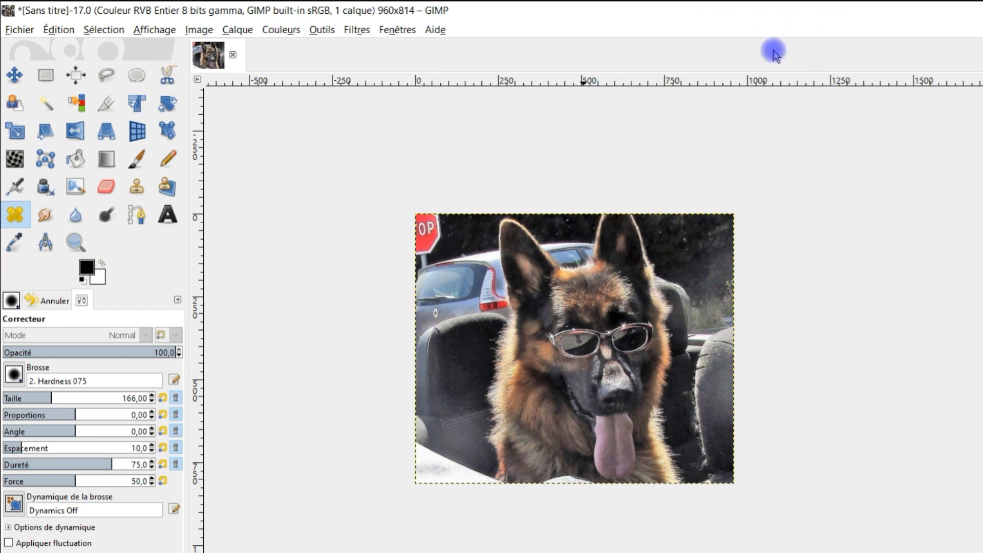
Paste the copied beach sunset into the dog image as a new layer.
left_click(25, 31)
mouse_move(47, 35)
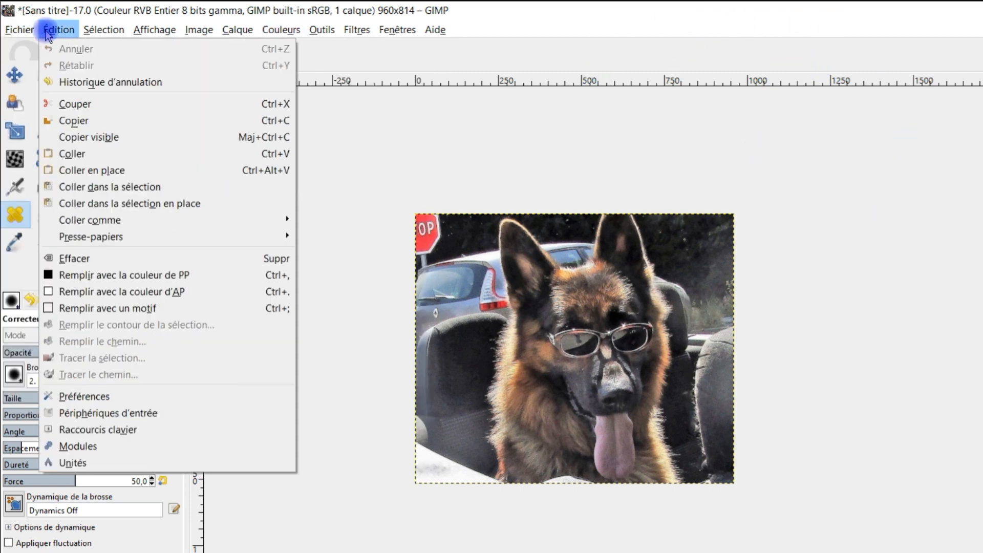
mouse_move(156, 220)
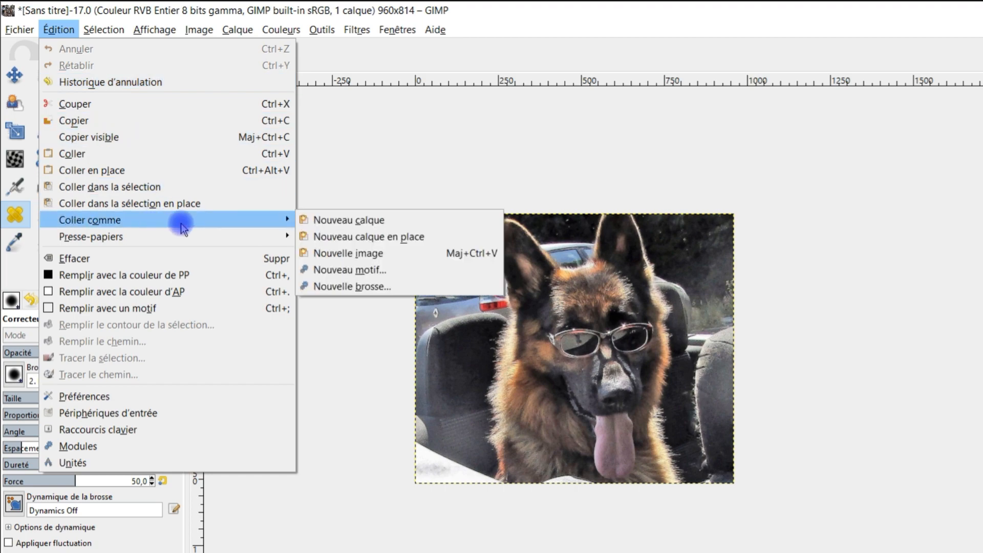
left_click(386, 220)
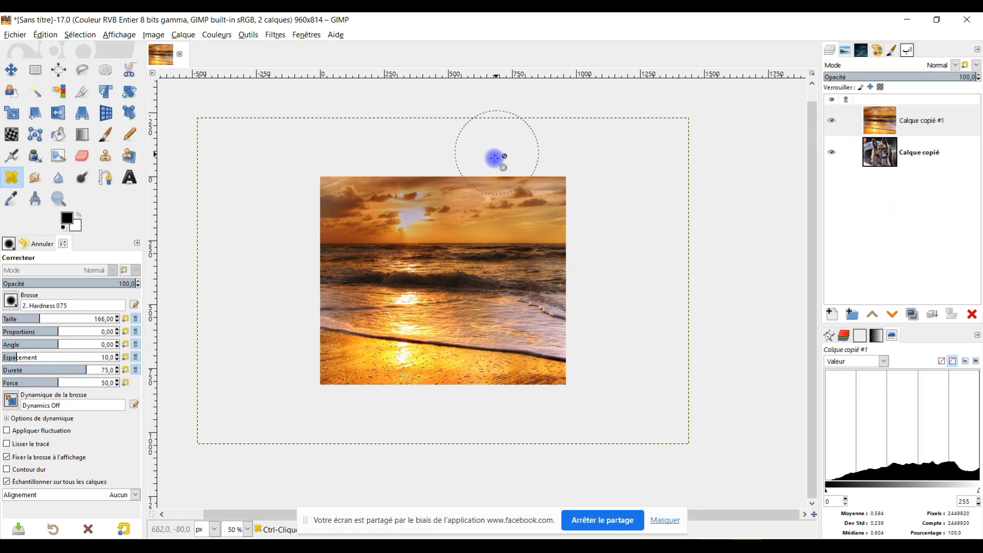
scroll(494, 187, "down", 1)
scroll(490, 186, "up", 1)
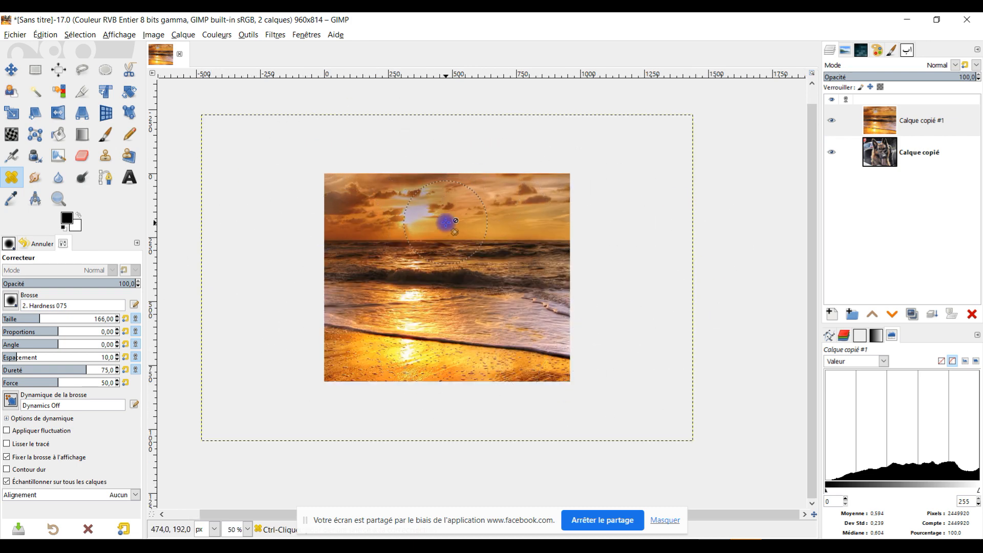
Rename the pasted beach sunset layer to "arrière-plan".
double_click(929, 119)
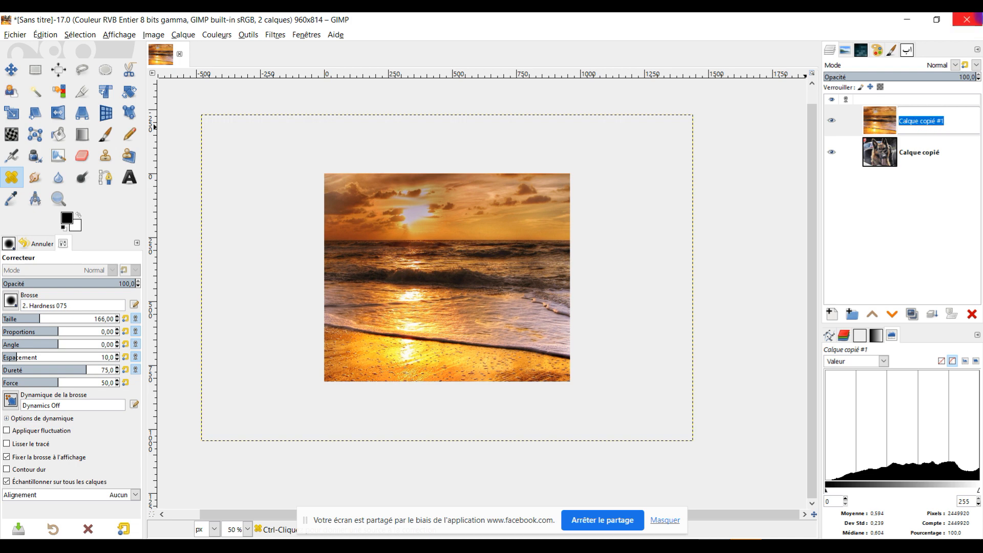
type("arrière-plan")
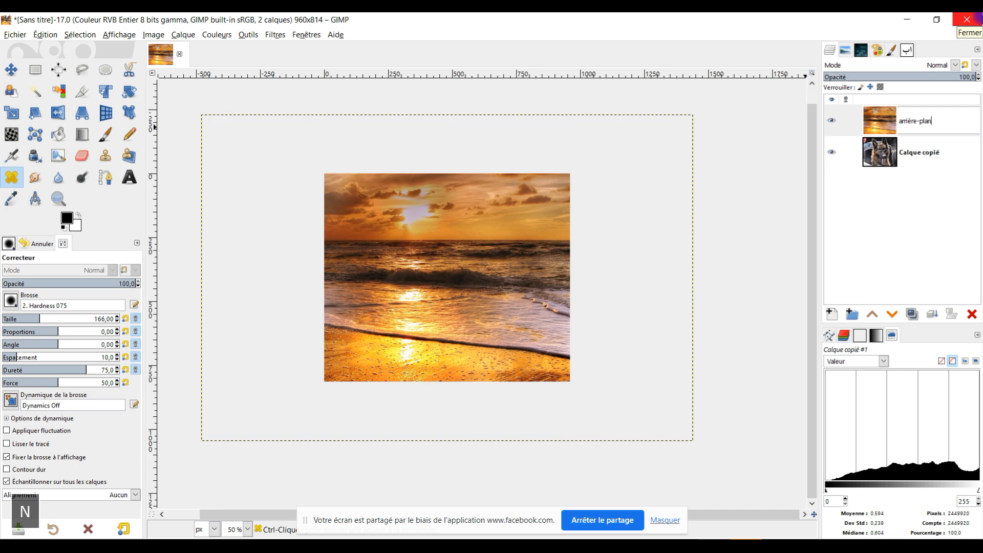
key("Return")
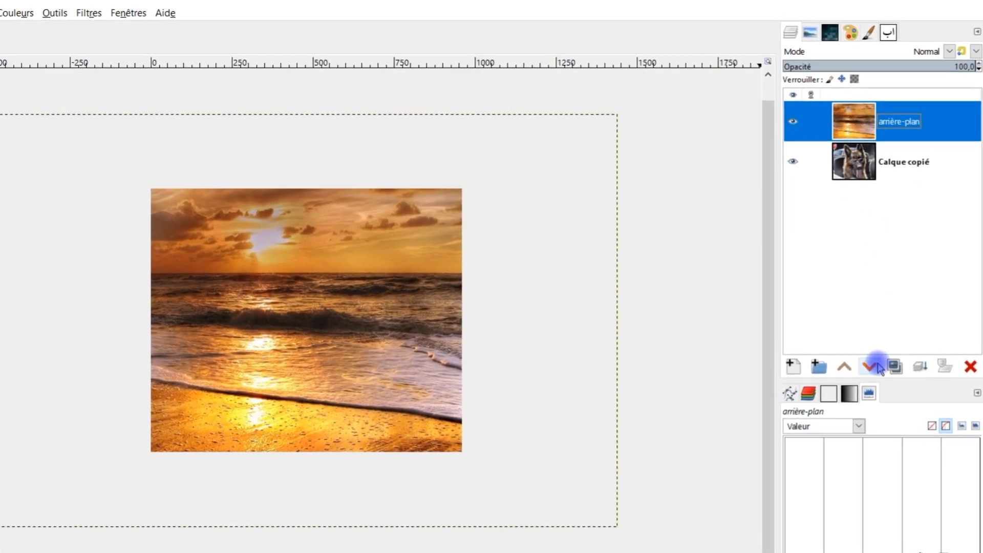
Lower the arrière-plan layer beneath the dog photo layer, and raise it back above that layer.
left_click(870, 367)
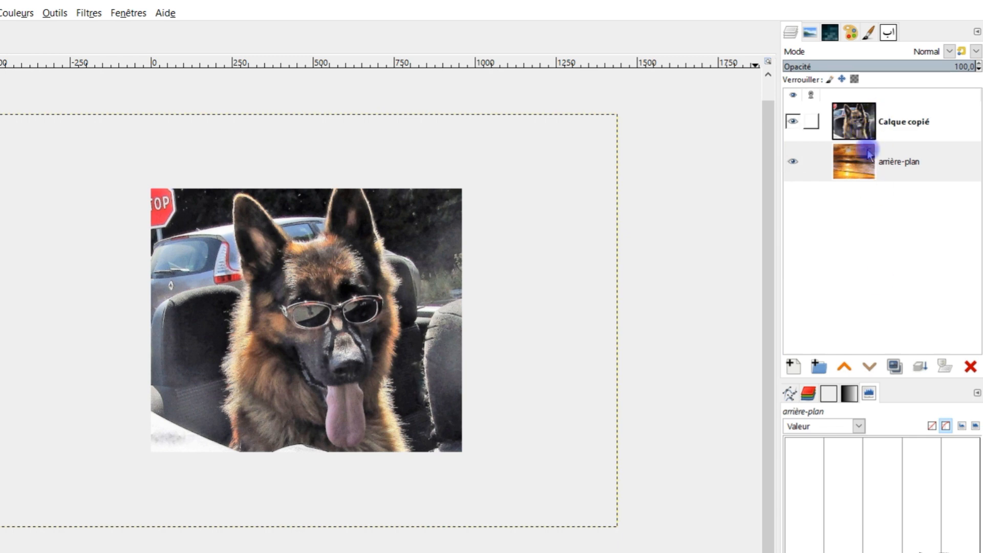
left_click(853, 371)
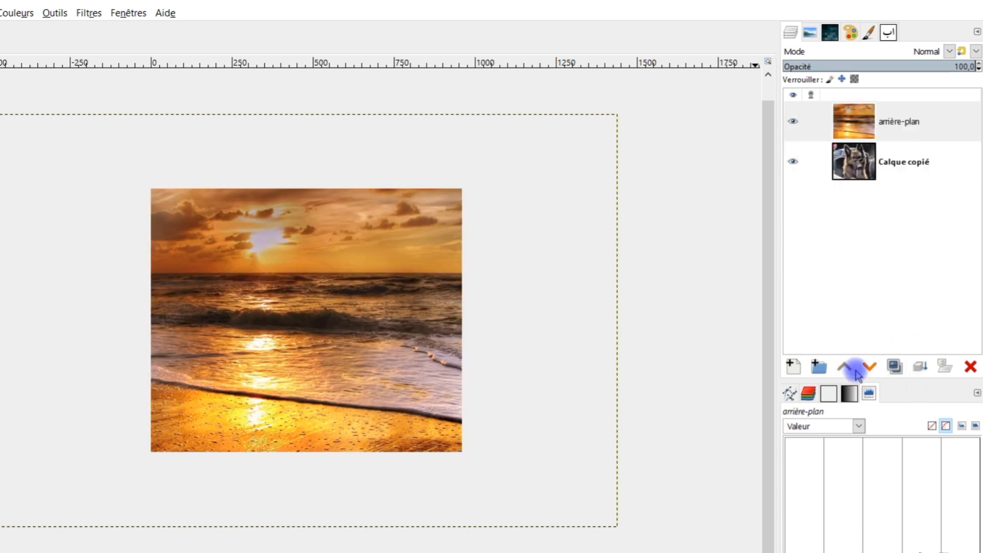
Lower the arrière-plan layer beneath the dog photo layer, and rename the dog layer to "chien".
left_click(868, 367)
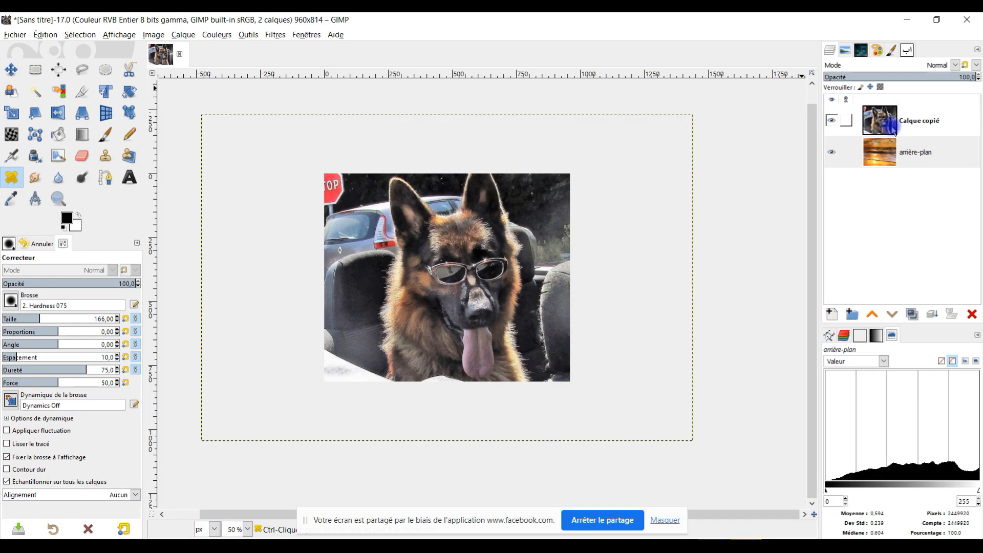
left_click(871, 133)
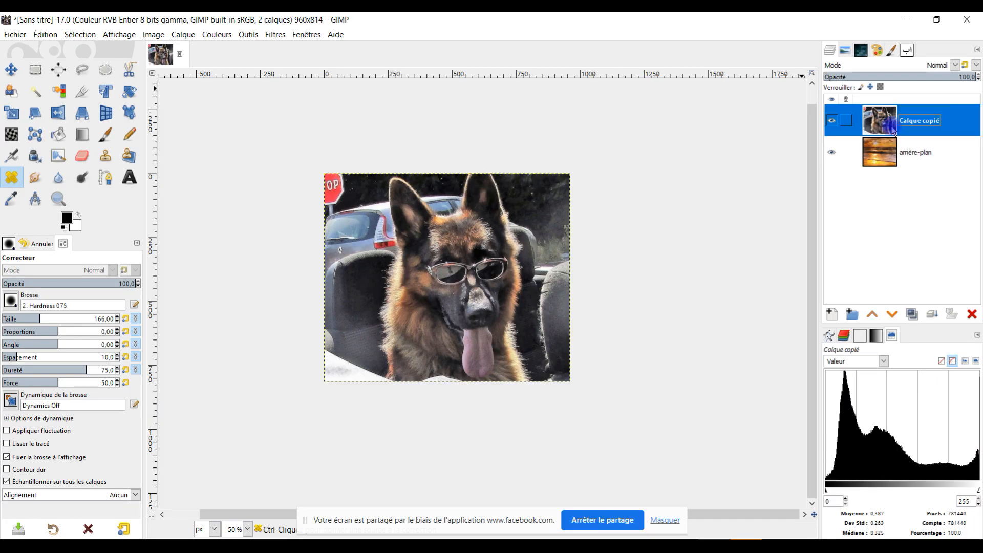
double_click(922, 123)
type("ch")
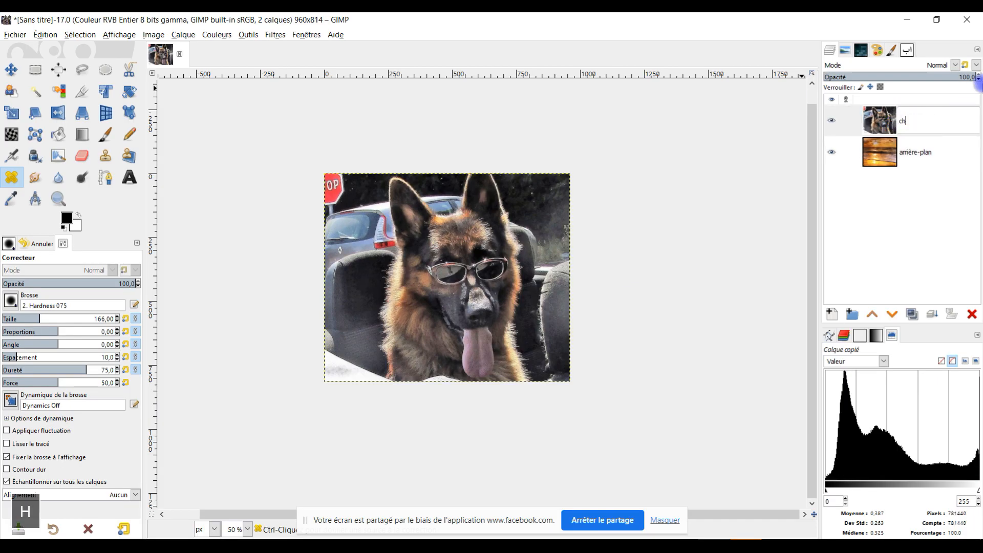
type("ien")
key("Return")
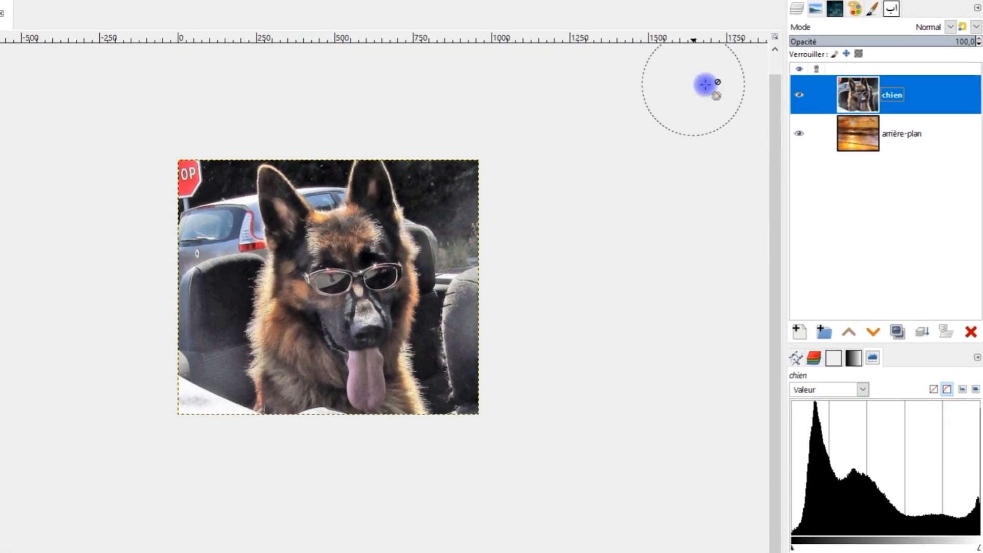
Add an alpha channel to the chien layer.
right_click(862, 107)
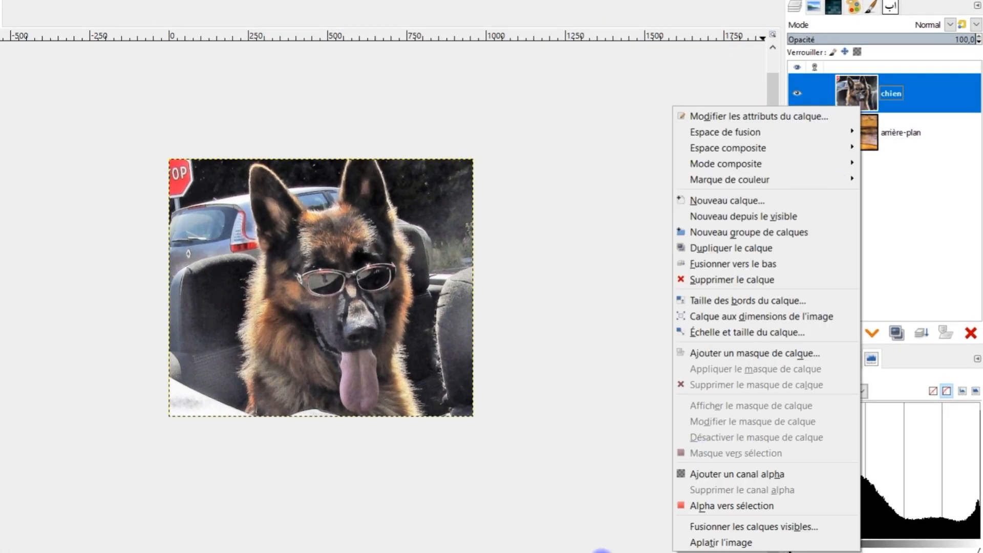
left_click(716, 477)
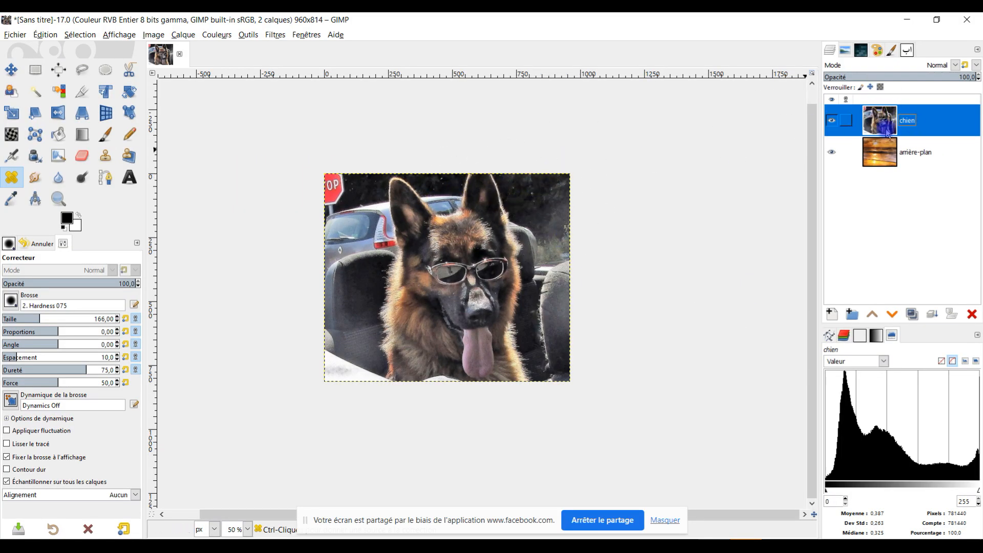
Erase the stop sign and the car beside the dog's left-hand ear on the chien layer with the Eraser tool.
scroll(380, 227, "up", 2)
left_click_drag(341, 226, 357, 277)
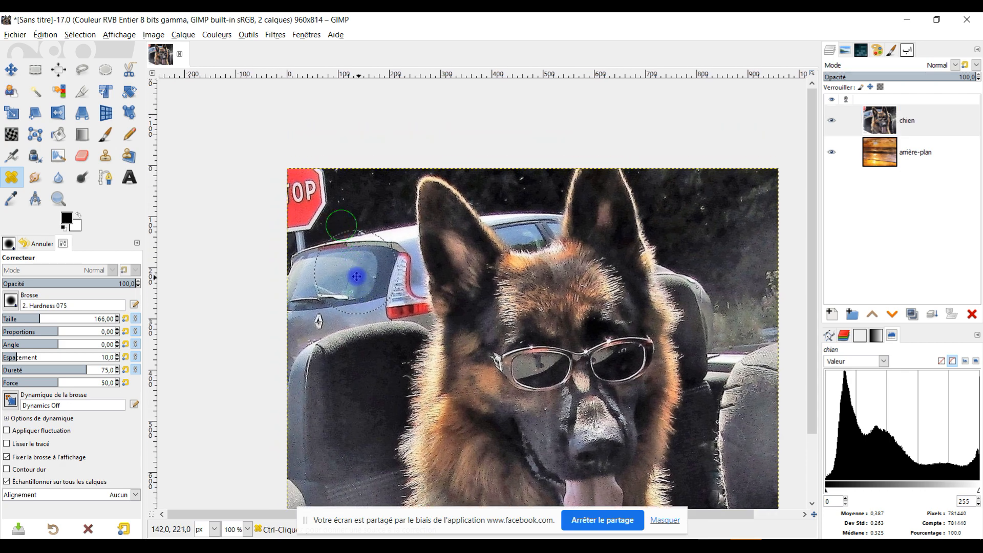
scroll(357, 277, "up", 1)
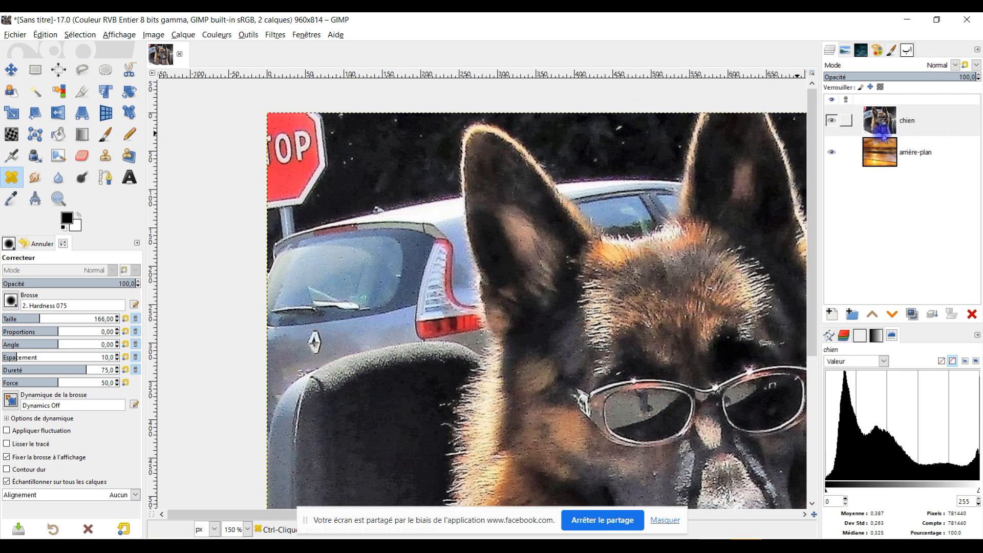
left_click(87, 158)
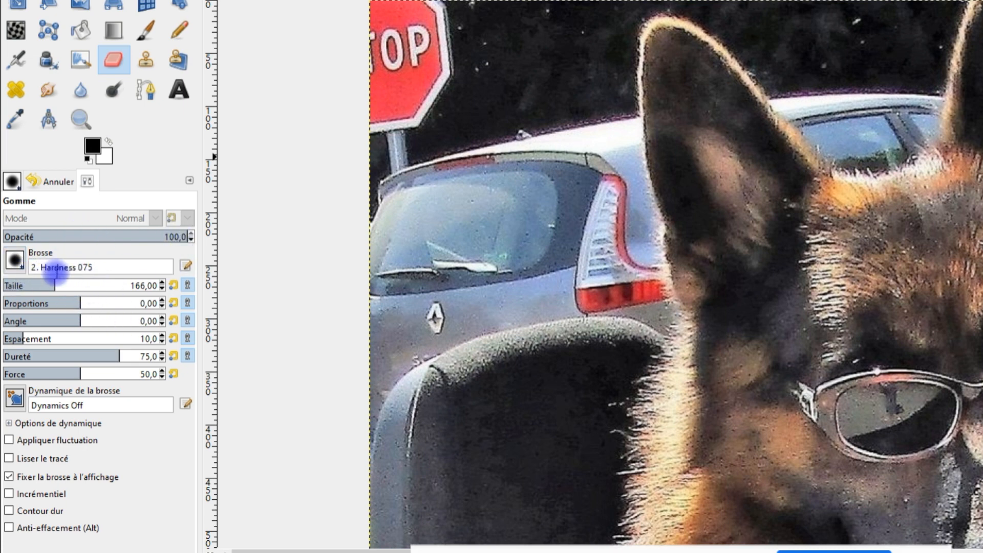
left_click(16, 262)
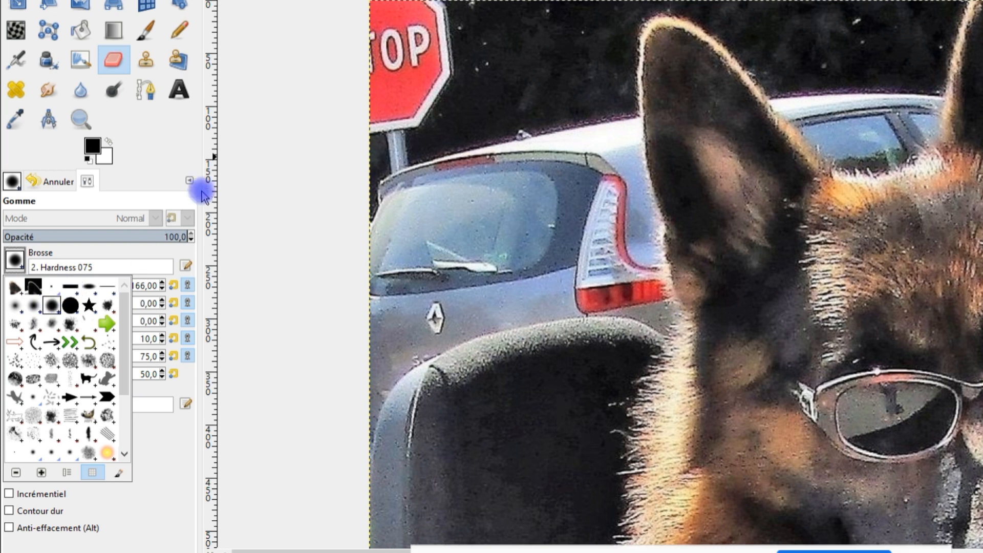
left_click(168, 160)
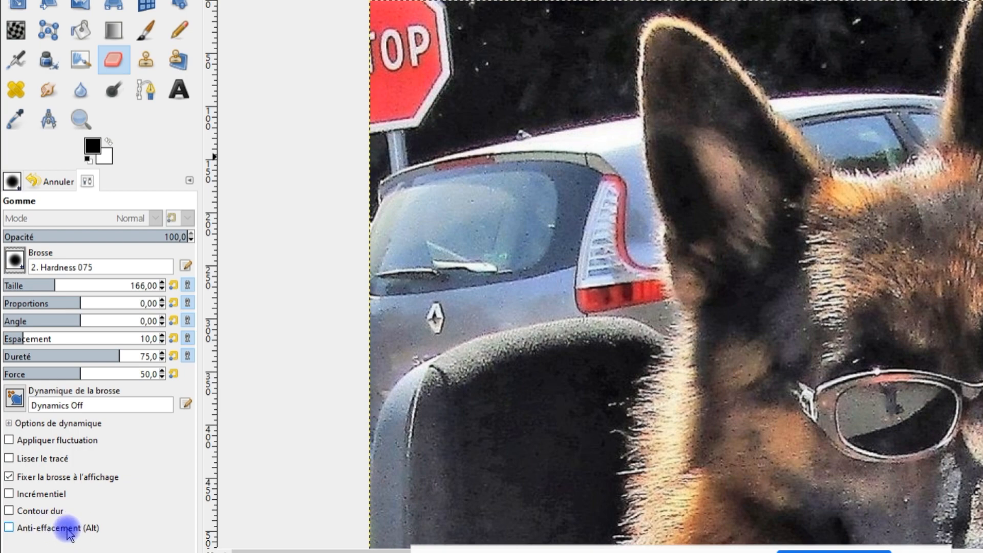
mouse_move(421, 224)
left_mouse_down()
mouse_move(400, 213)
mouse_move(434, 132)
left_mouse_up()
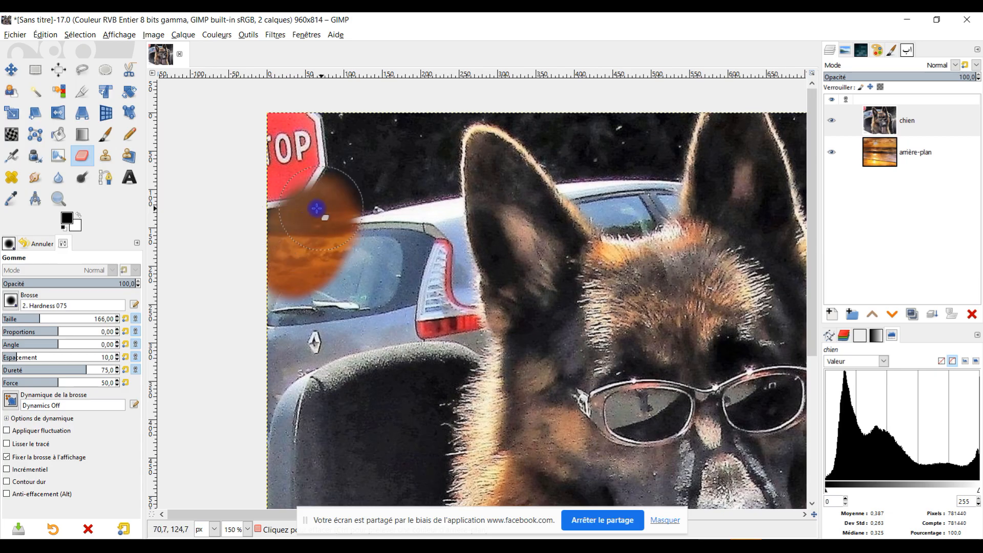
mouse_move(317, 208)
left_mouse_down()
mouse_move(307, 140)
mouse_move(266, 140)
mouse_move(309, 122)
mouse_move(405, 124)
mouse_move(392, 159)
mouse_move(289, 280)
mouse_move(277, 311)
mouse_move(290, 309)
mouse_move(264, 343)
mouse_move(294, 336)
mouse_move(270, 360)
mouse_move(332, 313)
mouse_move(377, 295)
mouse_move(396, 254)
mouse_move(397, 126)
mouse_move(412, 301)
mouse_move(279, 348)
mouse_move(228, 392)
mouse_move(244, 375)
mouse_move(245, 399)
mouse_move(256, 374)
left_mouse_up()
mouse_move(381, 306)
left_mouse_down()
mouse_move(410, 309)
mouse_move(443, 335)
left_mouse_up()
scroll(443, 335, "up", 3)
mouse_move(213, 349)
left_mouse_down()
mouse_move(455, 325)
mouse_move(491, 333)
mouse_move(524, 360)
mouse_move(501, 317)
mouse_move(460, 141)
mouse_move(439, 271)
mouse_move(466, 263)
left_mouse_up()
mouse_move(492, 197)
left_mouse_down()
mouse_move(471, 323)
mouse_move(423, 153)
mouse_move(386, 174)
left_mouse_up()
Erase the remaining dark background along the outer edge of the dog's left-hand ear.
scroll(460, 189, "down", 2)
left_click_drag(505, 164, 391, 325)
scroll(365, 291, "up", 2)
left_click_drag(316, 282, 302, 130)
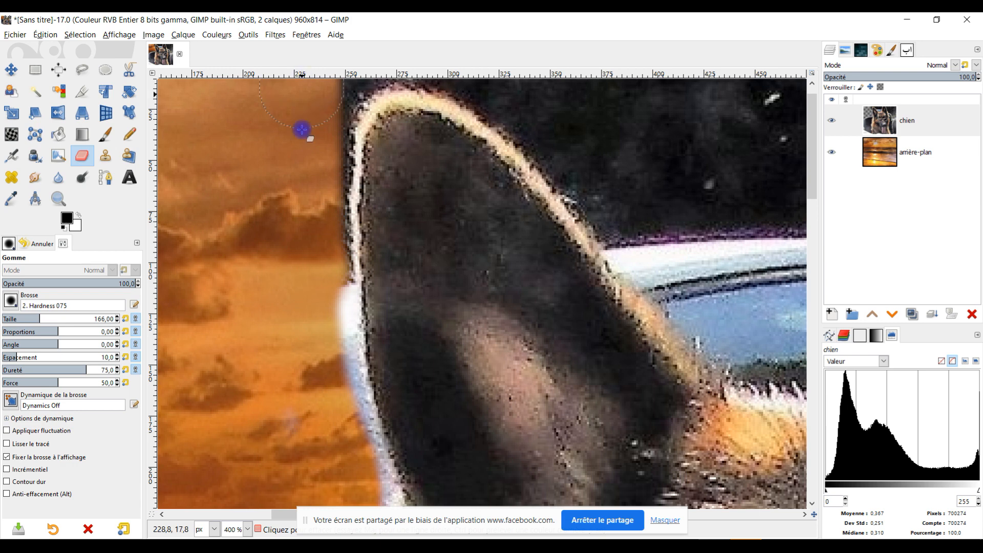
mouse_move(306, 297)
left_mouse_down()
mouse_move(329, 385)
mouse_move(304, 131)
mouse_move(315, 89)
mouse_move(313, 168)
mouse_move(331, 76)
left_mouse_up()
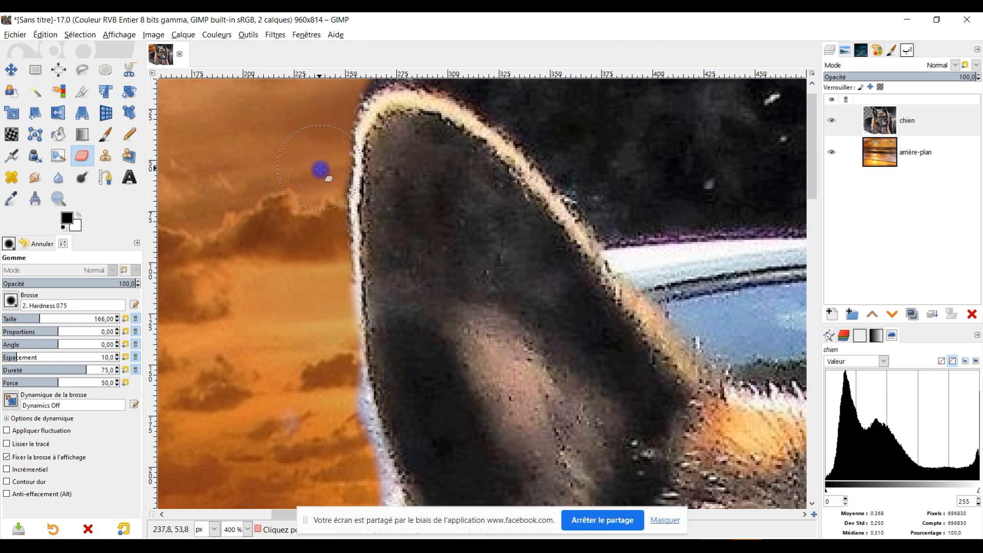
Erase the bulk of the background and car roof between the dog's two ears.
scroll(431, 171, "down", 2)
mouse_move(511, 205)
left_mouse_down()
mouse_move(220, 174)
mouse_move(437, 241)
mouse_move(639, 408)
mouse_move(564, 235)
mouse_move(621, 339)
mouse_move(484, 231)
mouse_move(464, 225)
left_mouse_up()
scroll(436, 241, "up", 2)
scroll(621, 338, "down", 2)
mouse_move(517, 164)
left_mouse_down()
mouse_move(484, 242)
mouse_move(510, 179)
mouse_move(492, 285)
mouse_move(529, 237)
mouse_move(552, 153)
mouse_move(513, 203)
left_mouse_up()
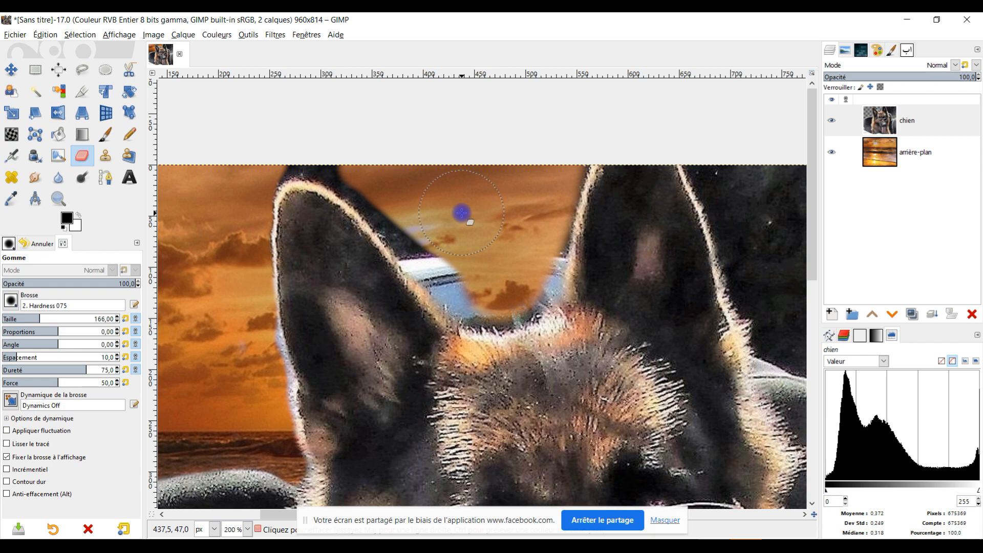
Trim the leftover background along the inner edges of both ears and the top of the dog's head.
scroll(471, 237, "down", 5)
scroll(466, 235, "up", 6)
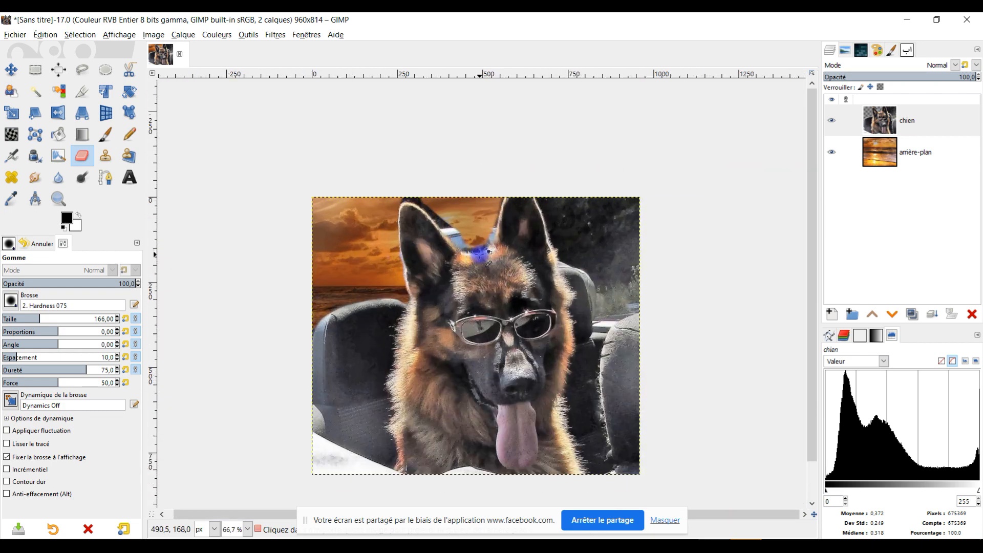
left_click_drag(442, 192, 492, 295)
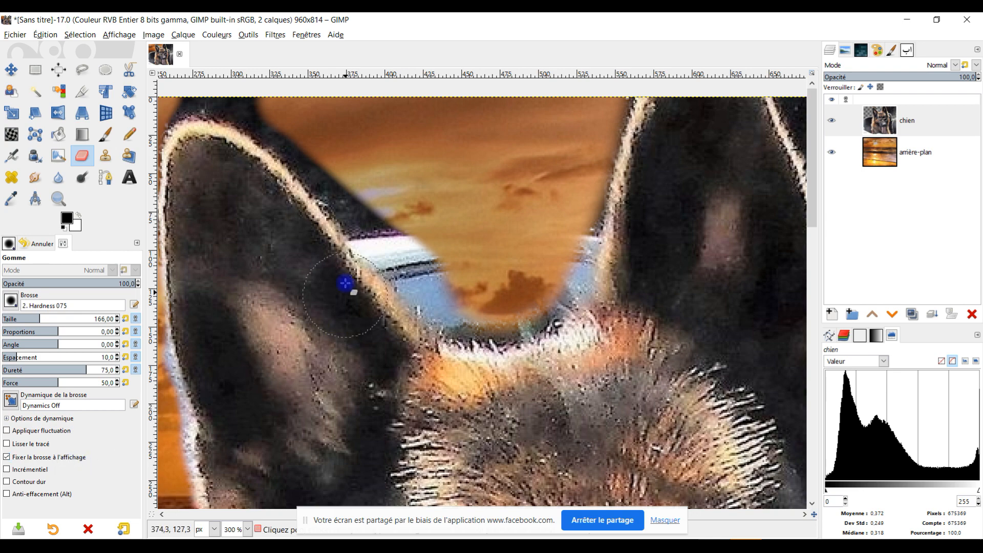
mouse_move(378, 192)
left_mouse_down()
mouse_move(459, 288)
mouse_move(362, 194)
mouse_move(284, 98)
left_mouse_up()
left_click_drag(269, 171, 324, 235)
left_click_drag(343, 158, 240, 144)
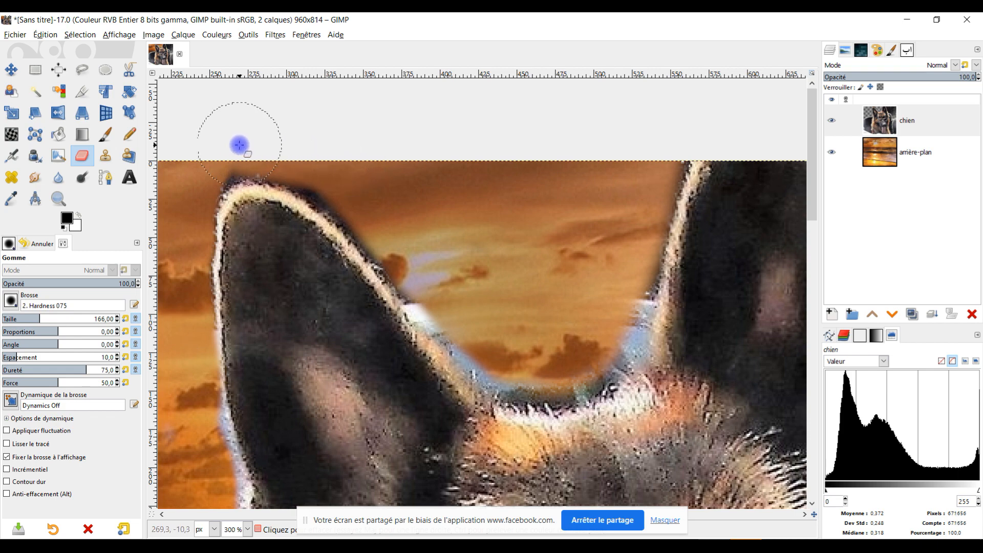
mouse_move(585, 294)
left_mouse_down()
mouse_move(428, 283)
mouse_move(465, 300)
mouse_move(447, 334)
mouse_move(397, 347)
mouse_move(348, 333)
left_mouse_up()
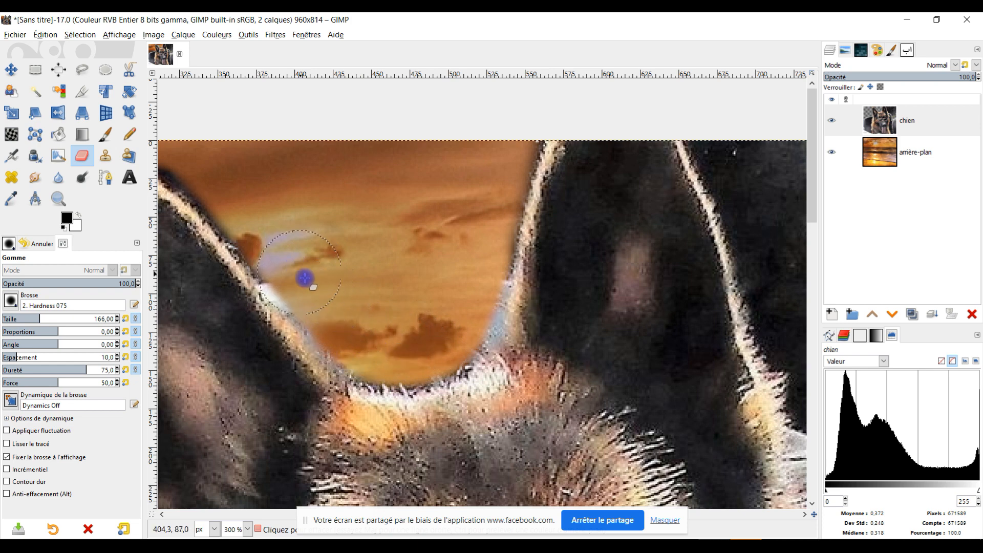
left_click_drag(288, 262, 295, 275)
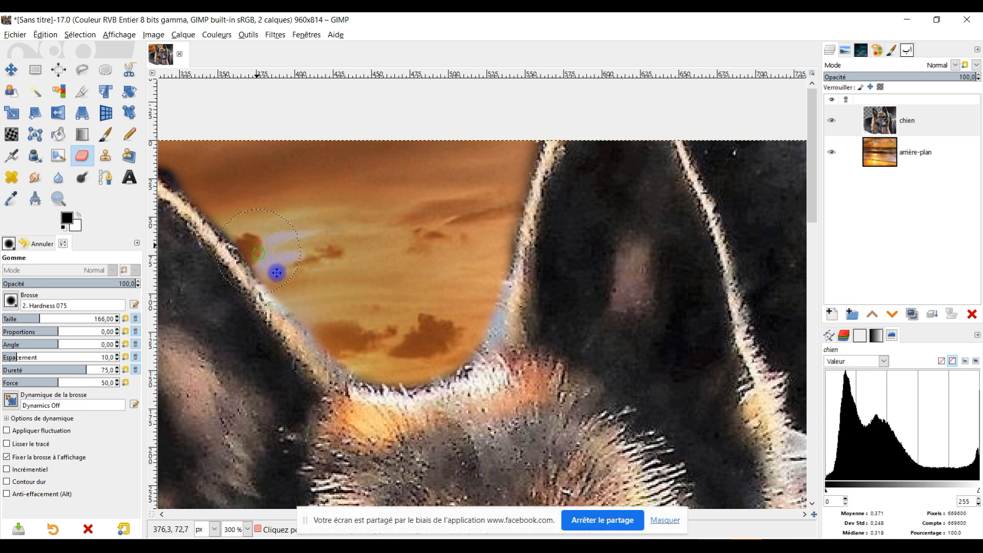
left_click_drag(261, 259, 503, 361)
Clean up the dark fringe around the tip and inner slope of the left-hand ear with the Eraser.
scroll(399, 272, "up", 2)
left_click_drag(447, 280, 380, 233)
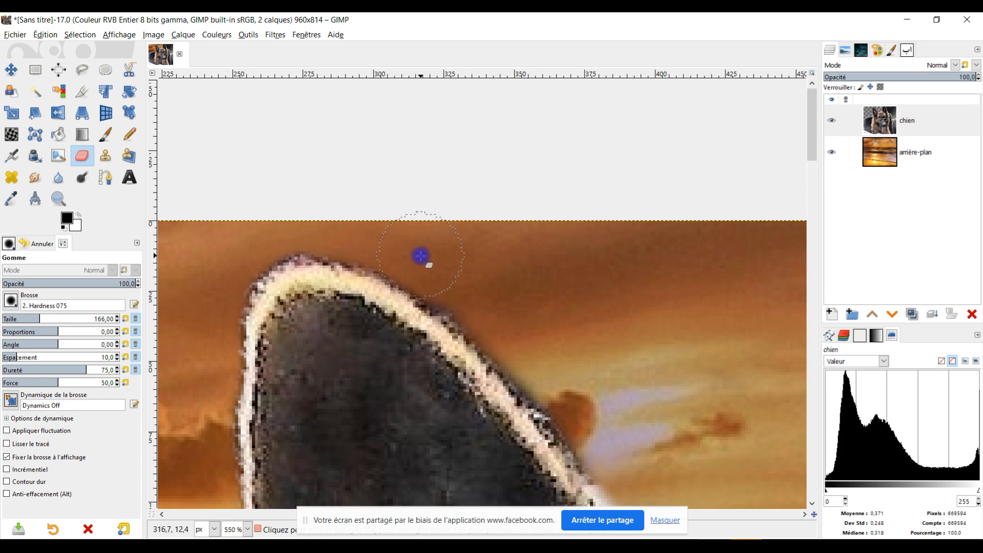
mouse_move(543, 321)
left_mouse_down()
mouse_move(527, 341)
mouse_move(549, 383)
left_mouse_up()
Erase the large dark foliage area beside the dog's right-hand ear.
scroll(543, 349, "down", 6)
scroll(614, 360, "up", 3)
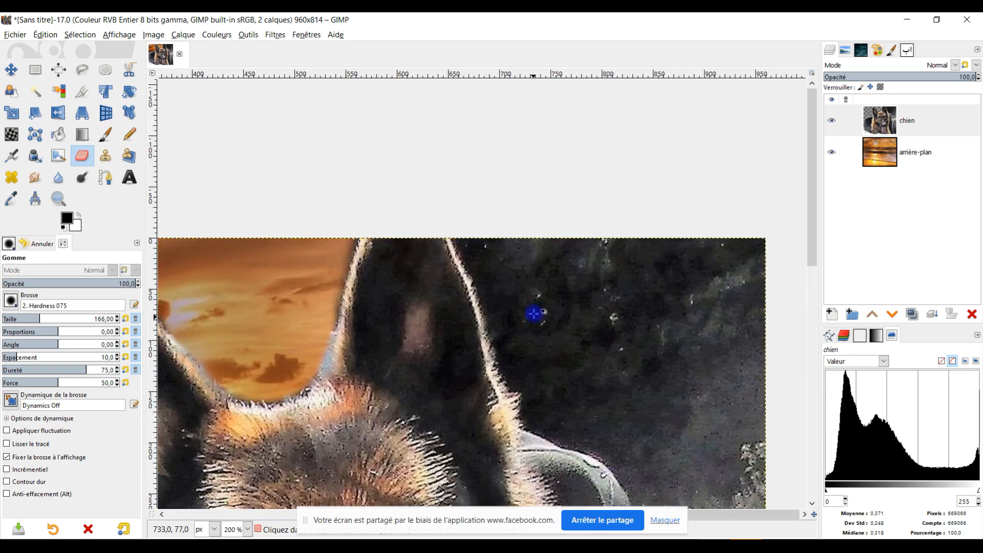
scroll(533, 284, "down", 2)
mouse_move(617, 333)
left_mouse_down()
mouse_move(516, 281)
mouse_move(539, 299)
mouse_move(551, 390)
mouse_move(539, 330)
mouse_move(498, 280)
mouse_move(474, 264)
mouse_move(441, 269)
mouse_move(376, 232)
mouse_move(346, 268)
mouse_move(318, 224)
mouse_move(348, 274)
mouse_move(465, 378)
left_mouse_up()
scroll(463, 272, "up", 4)
scroll(478, 243, "down", 3)
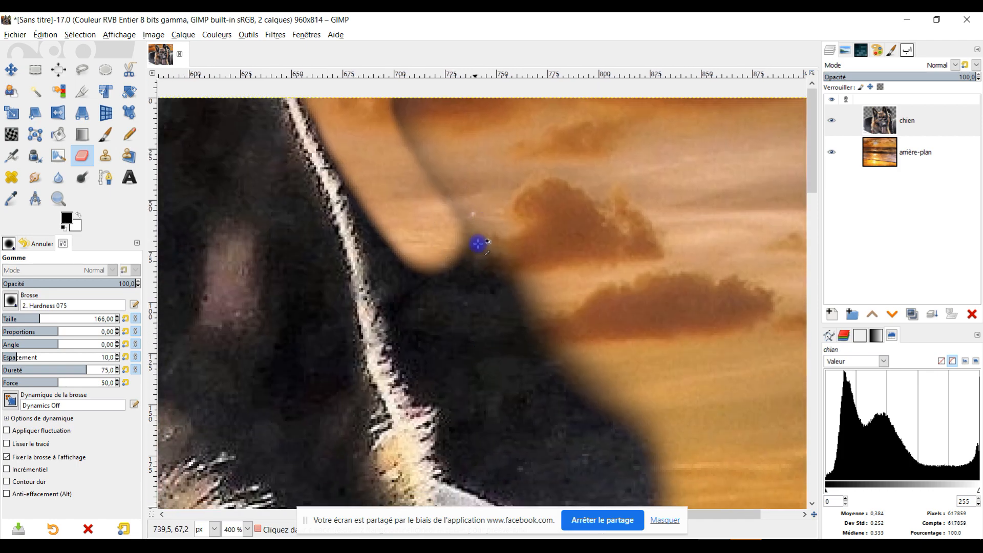
mouse_move(495, 277)
left_mouse_down()
mouse_move(576, 355)
mouse_move(537, 308)
mouse_move(473, 186)
left_mouse_up()
Trim the remaining dark band along the outer edge of the right-hand ear down to the headrest.
scroll(473, 185, "up", 3)
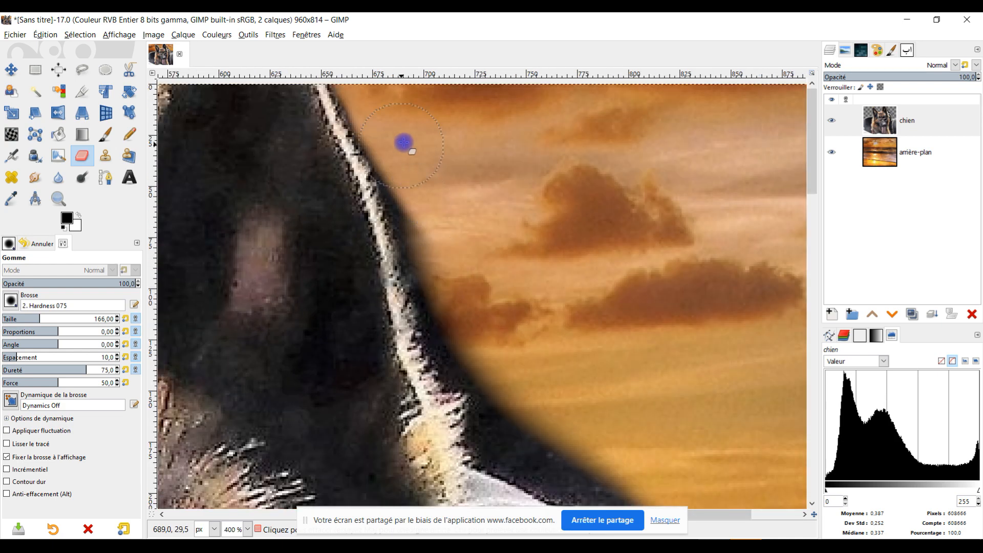
mouse_move(433, 226)
left_mouse_down()
mouse_move(471, 357)
mouse_move(438, 285)
mouse_move(404, 162)
left_mouse_up()
left_click_drag(368, 107, 404, 163)
left_click_drag(570, 373, 530, 242)
mouse_move(418, 202)
left_mouse_down()
mouse_move(406, 215)
mouse_move(435, 230)
mouse_move(525, 334)
mouse_move(636, 386)
mouse_move(640, 402)
left_mouse_up()
scroll(461, 320, "up", 1)
mouse_move(424, 235)
left_mouse_down()
mouse_move(425, 291)
mouse_move(444, 323)
mouse_move(520, 368)
mouse_move(626, 406)
left_mouse_up()
mouse_move(488, 347)
left_mouse_down()
mouse_move(412, 316)
mouse_move(416, 292)
left_mouse_up()
Erase the greenery between the right-hand headrest and the image border, above the car seat.
scroll(451, 272, "down", 5)
scroll(634, 373, "up", 3)
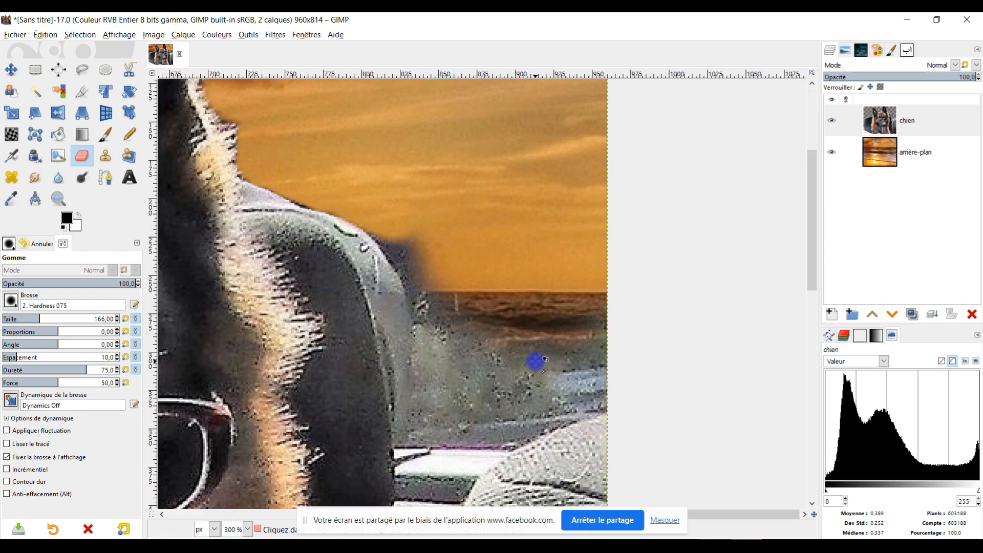
mouse_move(357, 175)
left_mouse_down()
mouse_move(428, 363)
mouse_move(427, 235)
mouse_move(452, 390)
mouse_move(503, 404)
mouse_move(650, 366)
mouse_move(593, 347)
mouse_move(505, 351)
mouse_move(536, 399)
mouse_move(614, 388)
mouse_move(616, 406)
mouse_move(524, 433)
mouse_move(503, 458)
mouse_move(365, 448)
mouse_move(327, 460)
mouse_move(377, 348)
mouse_move(360, 398)
mouse_move(418, 395)
left_mouse_up()
scroll(493, 442, "up", 1)
Trim the grey rim and leftover background around the curved outer edge of the right-hand headrest.
scroll(496, 373, "down", 5)
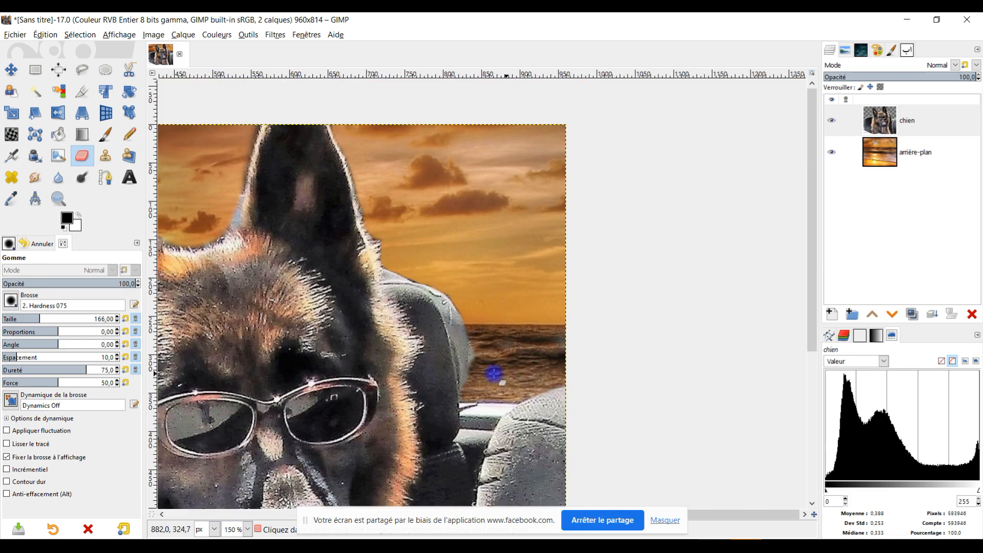
scroll(477, 374, "up", 4)
scroll(509, 274, "down", 4)
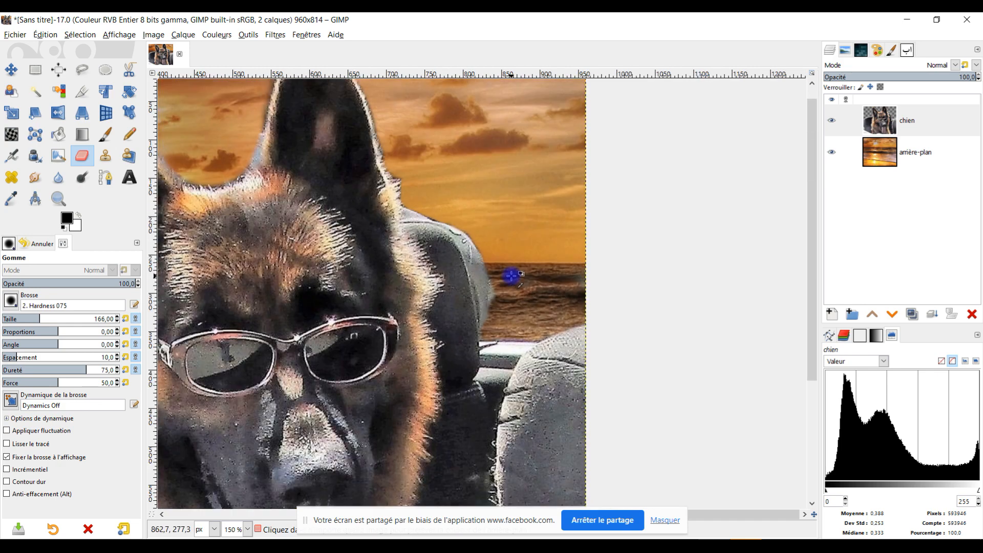
scroll(508, 275, "up", 3)
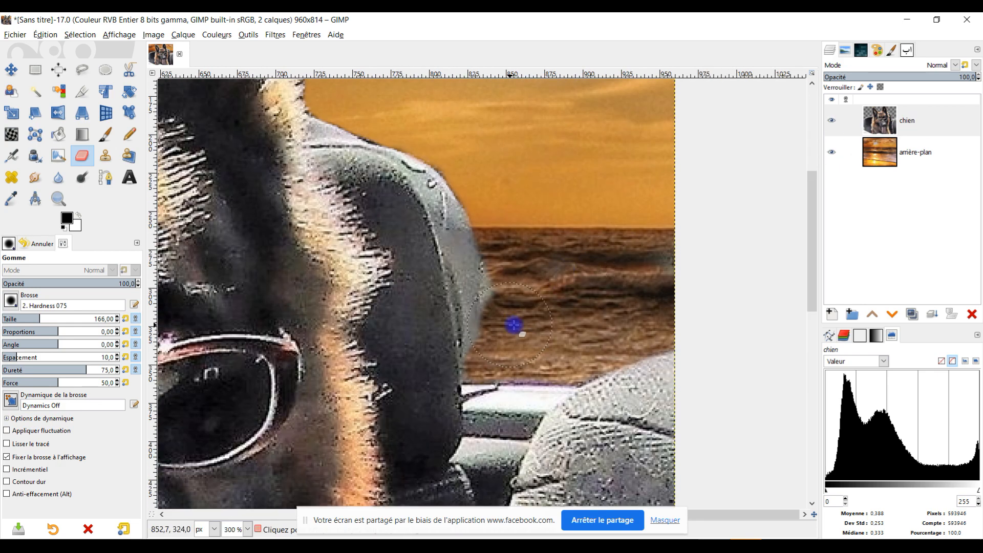
scroll(484, 334, "up", 1)
scroll(497, 230, "down", 4)
scroll(497, 230, "up", 5)
mouse_move(496, 235)
left_mouse_down()
mouse_move(471, 163)
mouse_move(505, 327)
mouse_move(504, 334)
mouse_move(493, 312)
mouse_move(501, 359)
mouse_move(454, 143)
left_mouse_up()
scroll(467, 187, "down", 2)
scroll(491, 291, "up", 2)
mouse_move(517, 340)
left_mouse_down()
mouse_move(460, 289)
mouse_move(480, 358)
mouse_move(459, 276)
mouse_move(369, 173)
left_mouse_up()
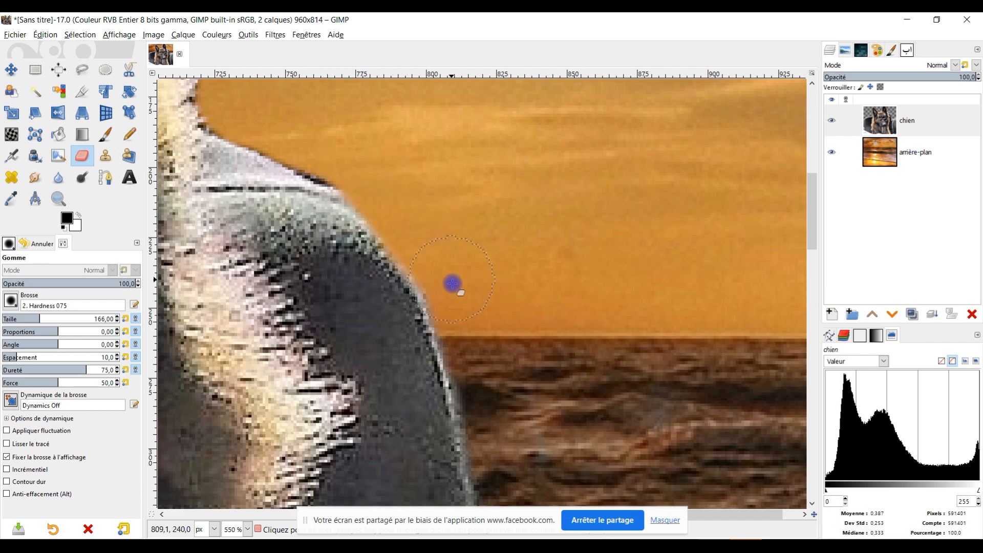
scroll(521, 350, "down", 3)
scroll(464, 272, "up", 5)
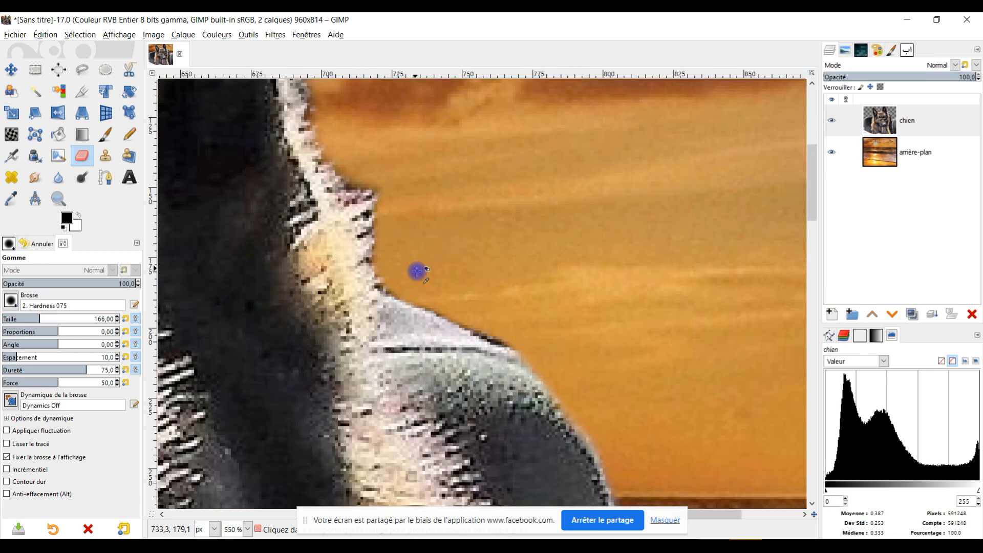
mouse_move(560, 355)
left_mouse_down()
mouse_move(552, 349)
mouse_move(575, 369)
left_mouse_up()
Erase the pale car remnant on top of the right-hand headrest, next to the dog's fur.
scroll(656, 347, "down", 8)
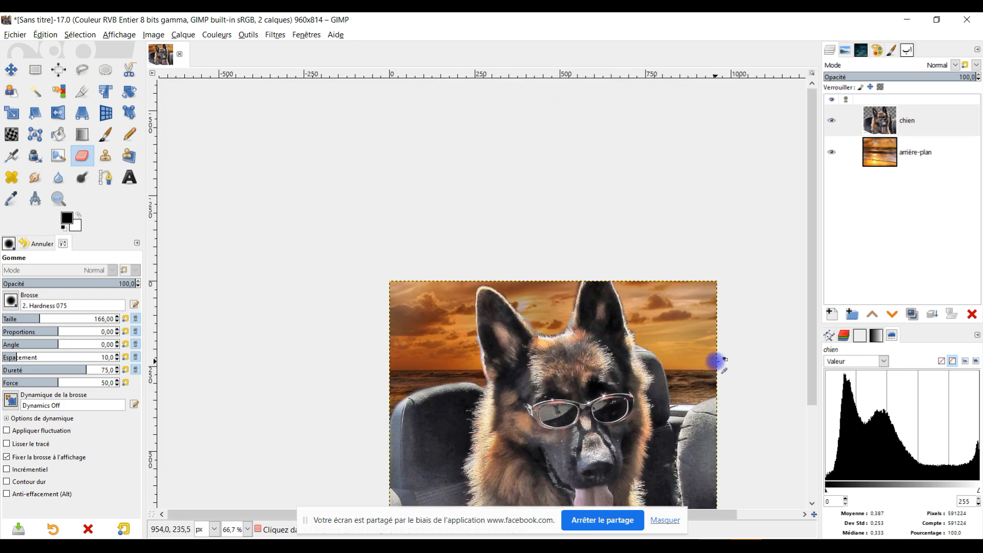
scroll(680, 373, "up", 3)
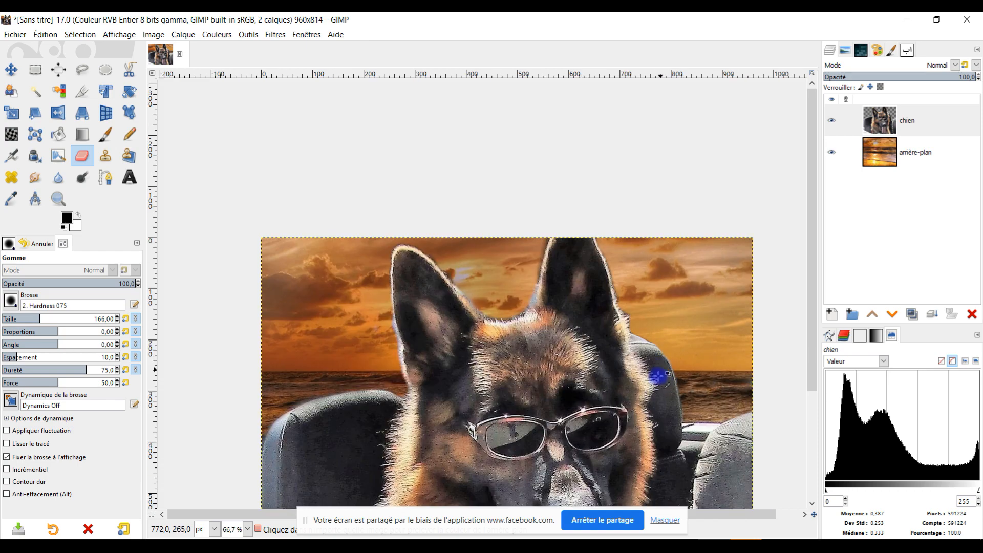
scroll(669, 354, "down", 3)
scroll(670, 355, "down", 2)
scroll(669, 357, "up", 9)
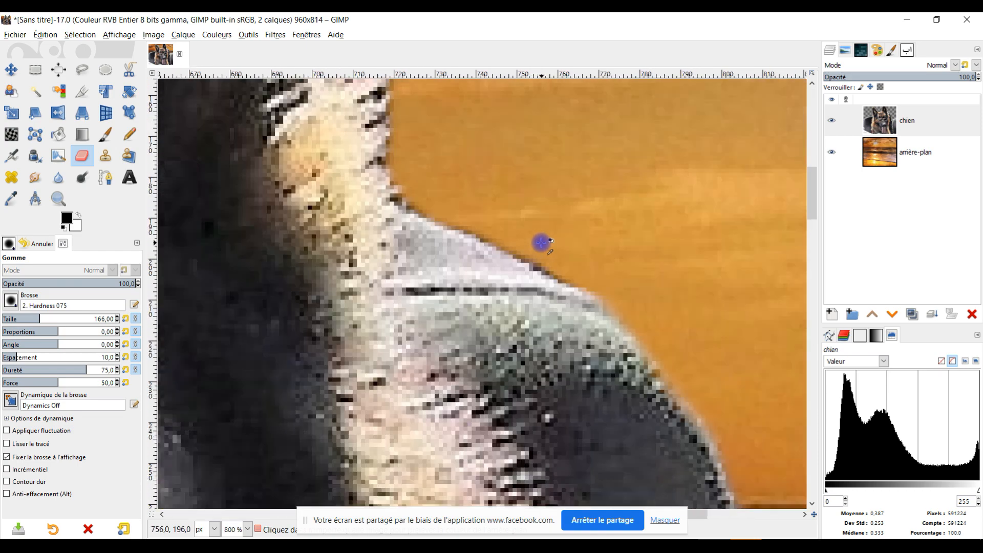
mouse_move(588, 259)
left_mouse_down()
mouse_move(547, 257)
mouse_move(614, 275)
mouse_move(517, 253)
mouse_move(424, 250)
mouse_move(430, 205)
mouse_move(419, 259)
mouse_move(521, 257)
left_mouse_up()
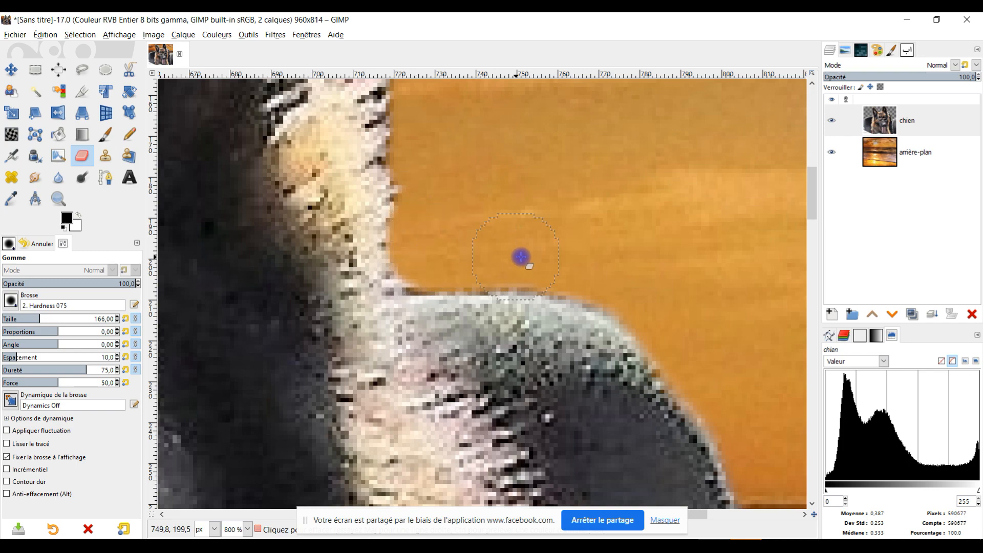
scroll(609, 262, "down", 8)
scroll(643, 338, "up", 2)
left_click_drag(641, 336, 604, 297)
scroll(604, 297, "down", 3)
scroll(598, 296, "up", 2)
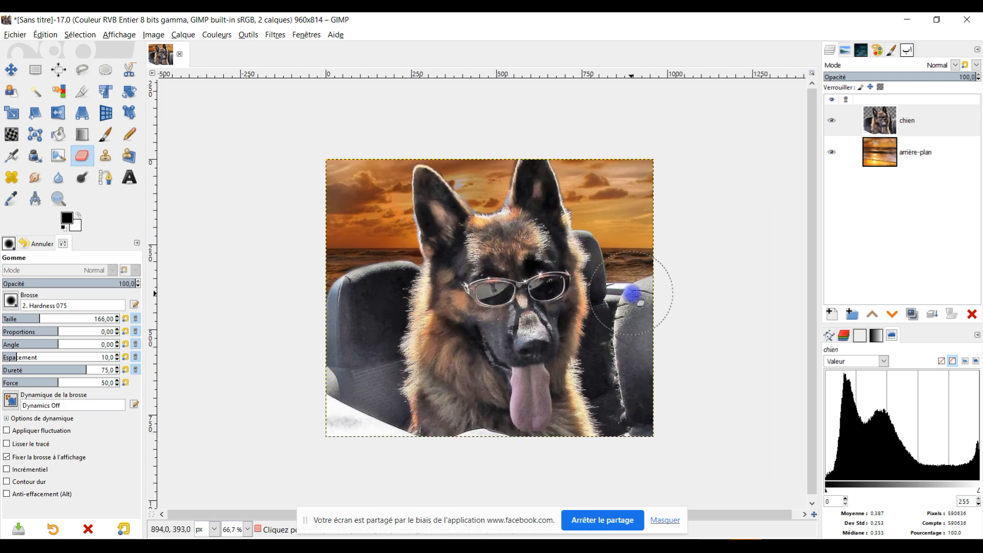
Enlarge the canvas to fit all layers so the whole beach sunset background shows around the dog.
scroll(543, 292, "down", 3)
scroll(536, 296, "up", 2)
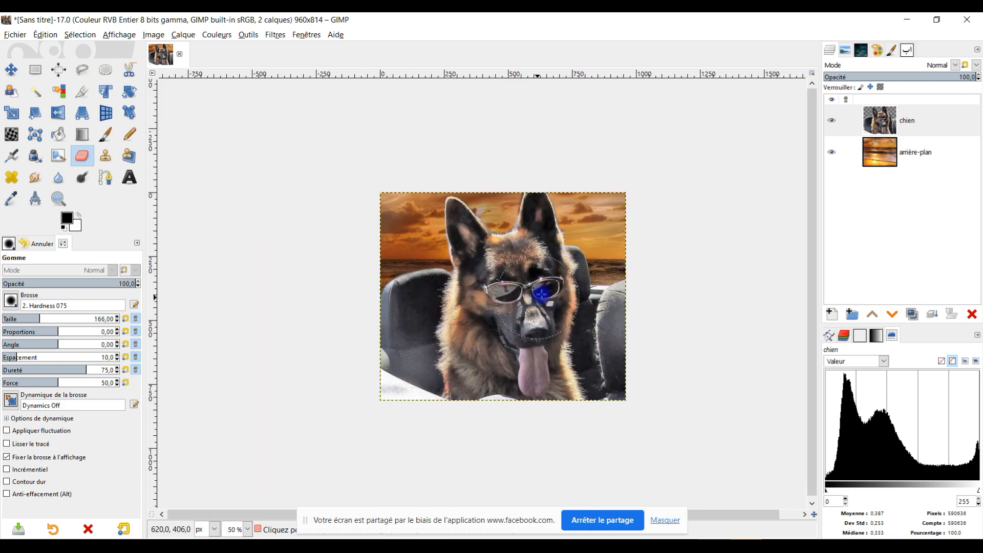
scroll(549, 311, "up", 1)
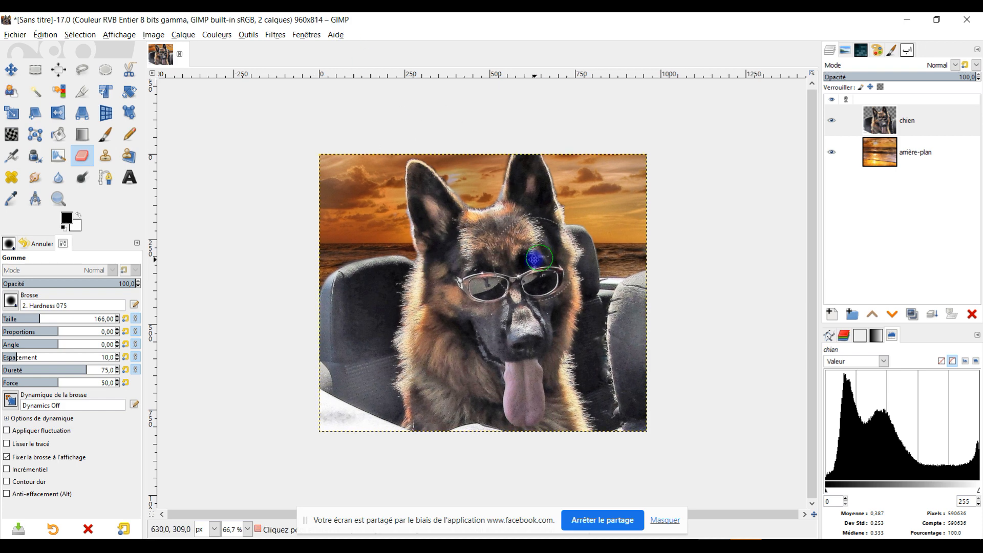
scroll(650, 251, "down", 2)
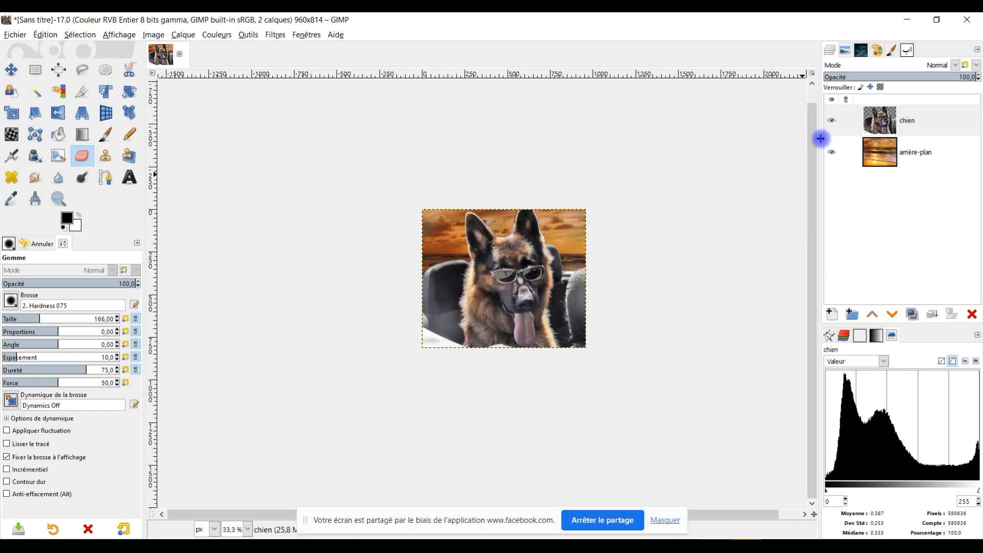
scroll(640, 266, "down", 2)
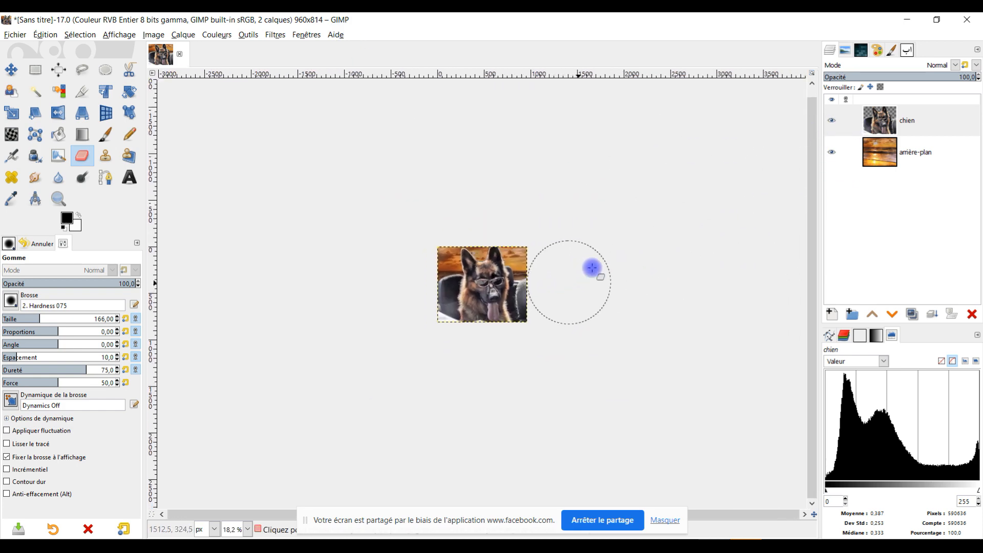
left_click(882, 154)
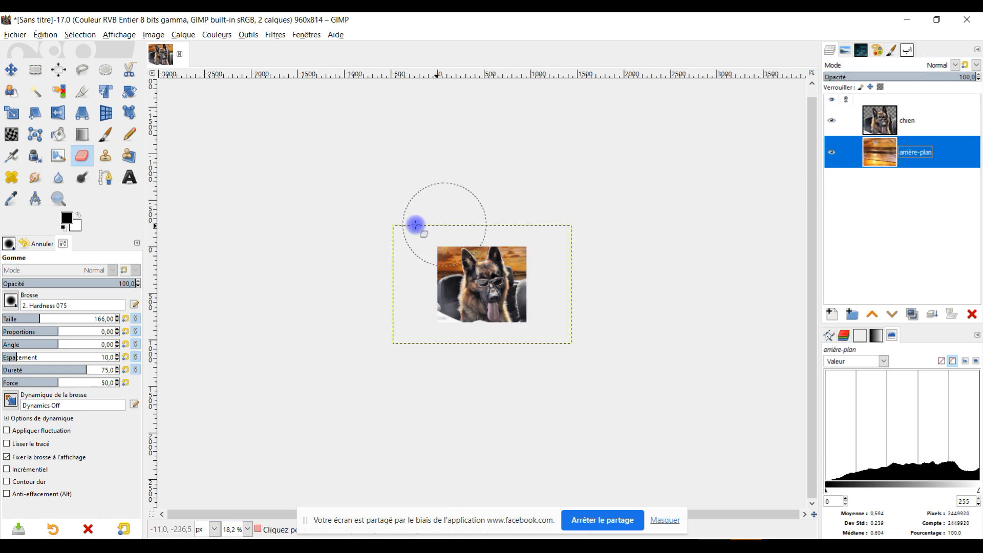
scroll(520, 295, "up", 2)
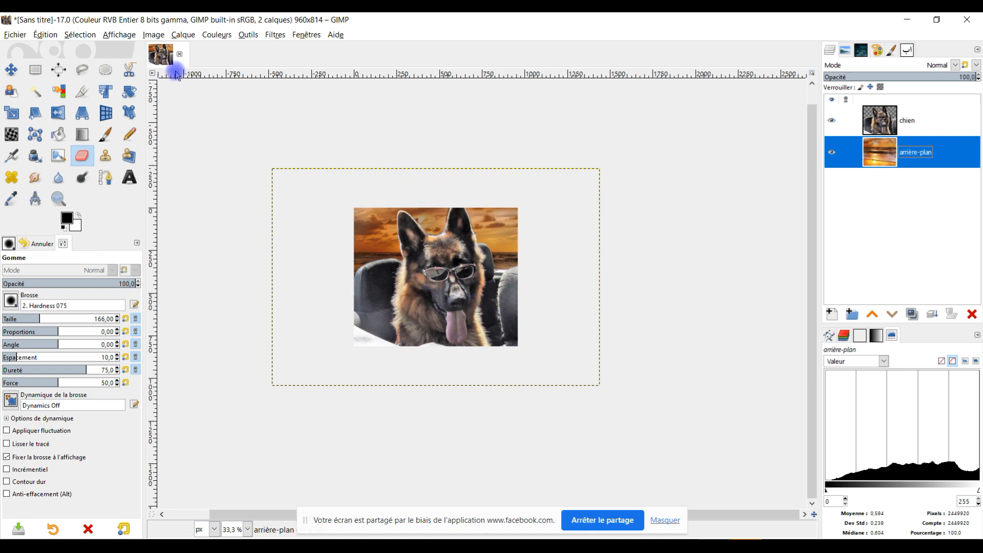
left_click(145, 35)
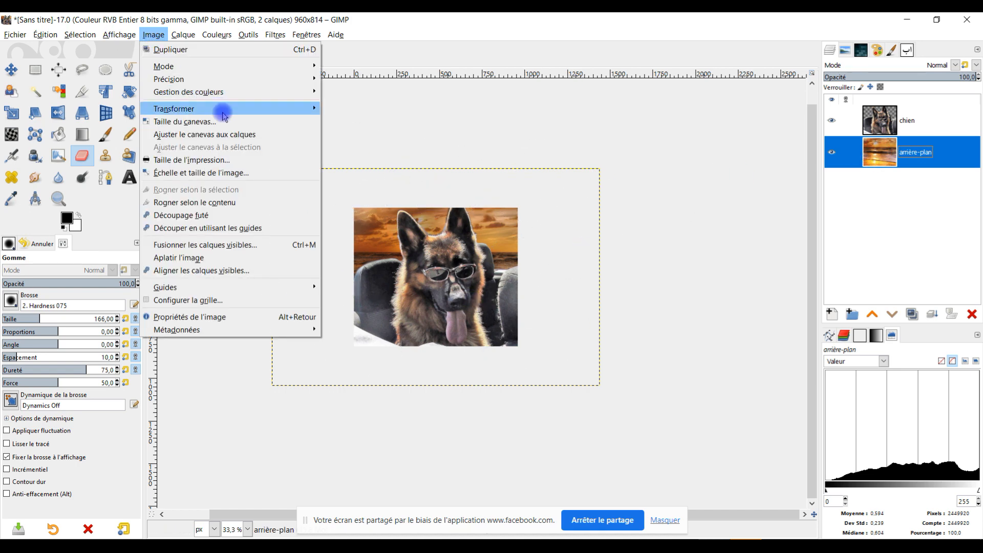
left_click(259, 136)
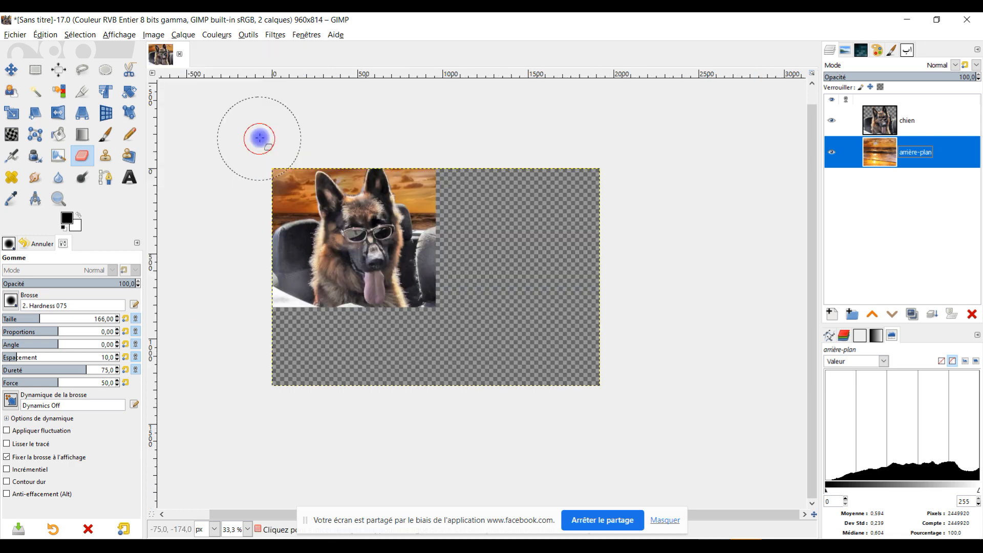
scroll(448, 231, "up", 1)
scroll(441, 213, "down", 1)
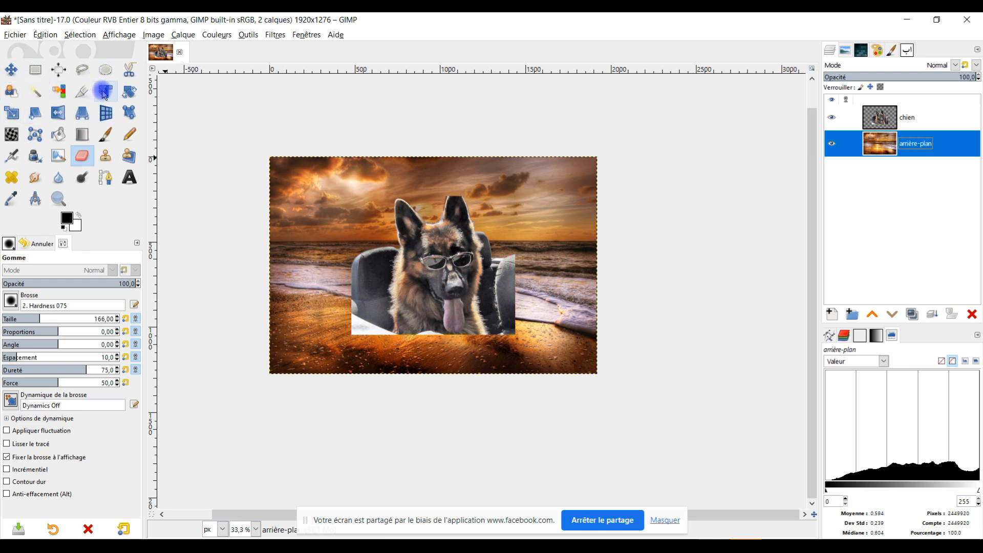
Move the arrière-plan layer left and slightly down so the setting sun sits beside the dog's left-hand ear.
left_click(11, 70)
left_click_drag(364, 204, 320, 217)
scroll(471, 274, "up", 1)
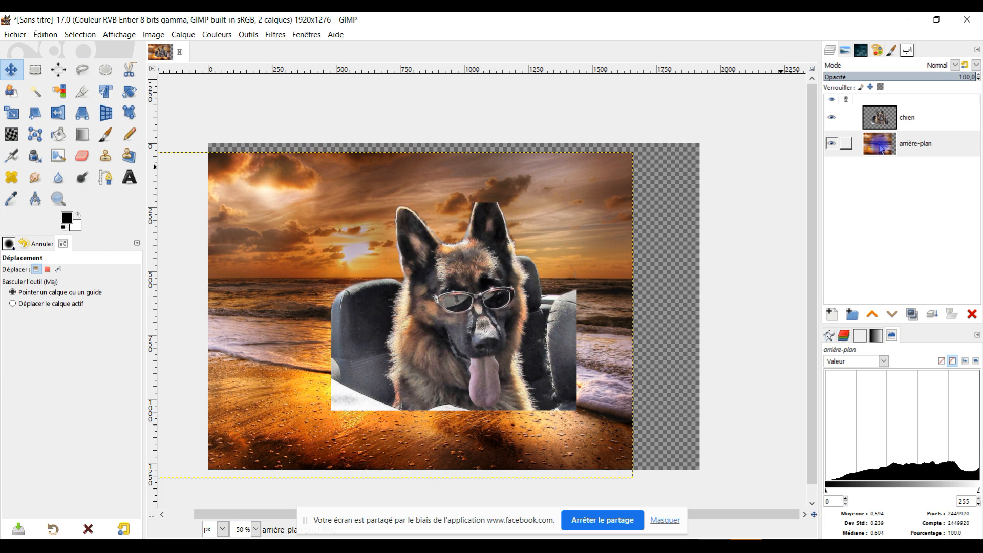
Draw a crop frame of about 976 × 1007 px around the dog and the sky above, aligned to the dog photo's lower-right corner.
left_click(79, 92)
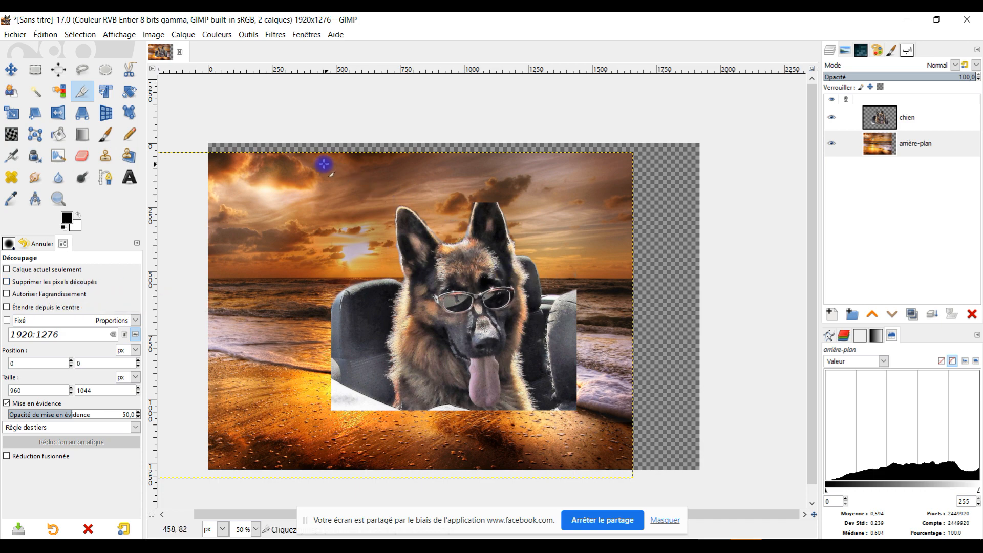
left_click_drag(327, 153, 577, 382)
scroll(579, 405, "up", 4)
scroll(578, 384, "up", 6)
mouse_move(636, 419)
left_mouse_down()
mouse_move(635, 411)
mouse_move(637, 430)
left_mouse_up()
scroll(636, 430, "down", 6)
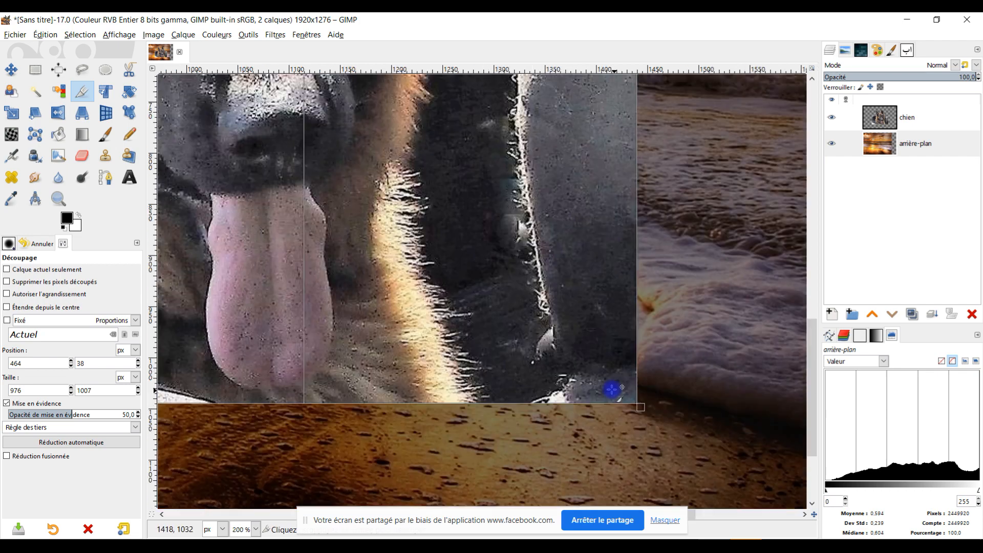
scroll(481, 322, "down", 3)
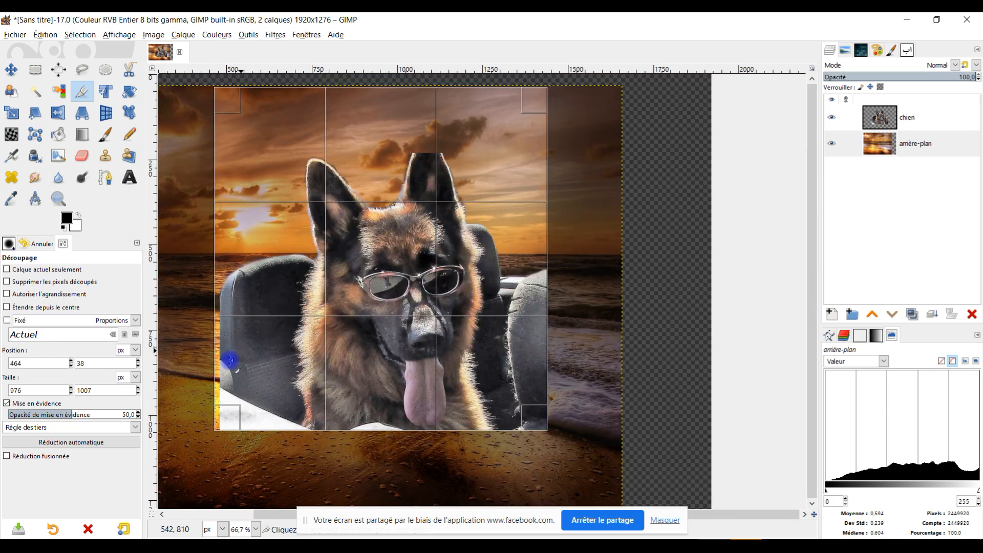
Adjust the crop frame's left edge to 482 px and upper edge to 35 px, and crop the image to 958 × 1010 px.
scroll(230, 360, "up", 2)
left_click_drag(222, 355, 236, 317)
scroll(292, 264, "up", 10)
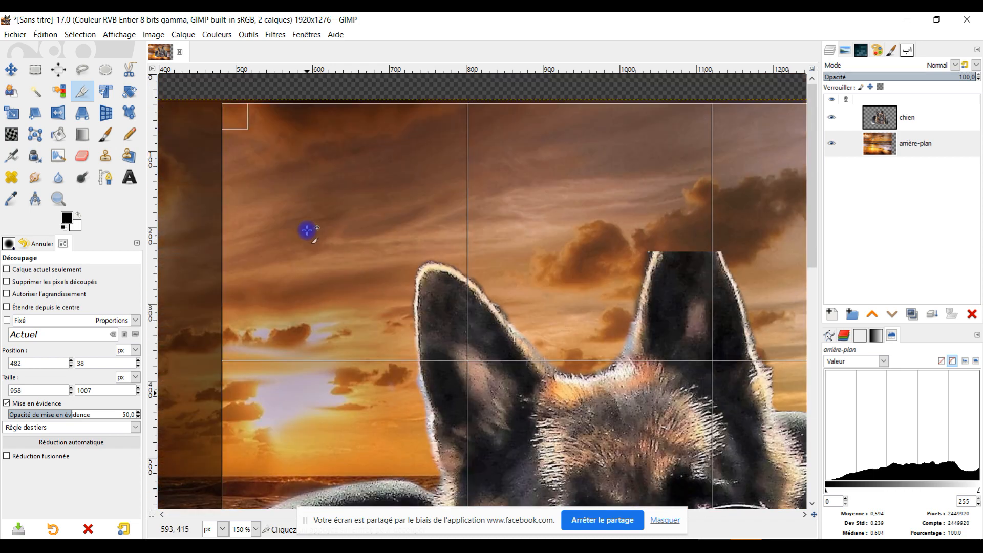
left_click_drag(524, 126, 524, 124)
scroll(677, 240, "down", 3)
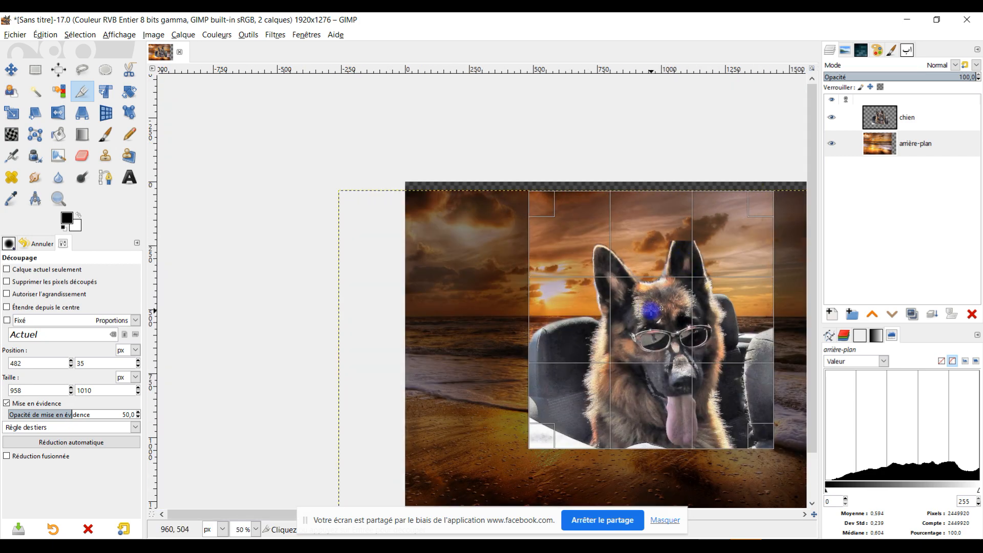
left_click(660, 309)
scroll(619, 272, "down", 1)
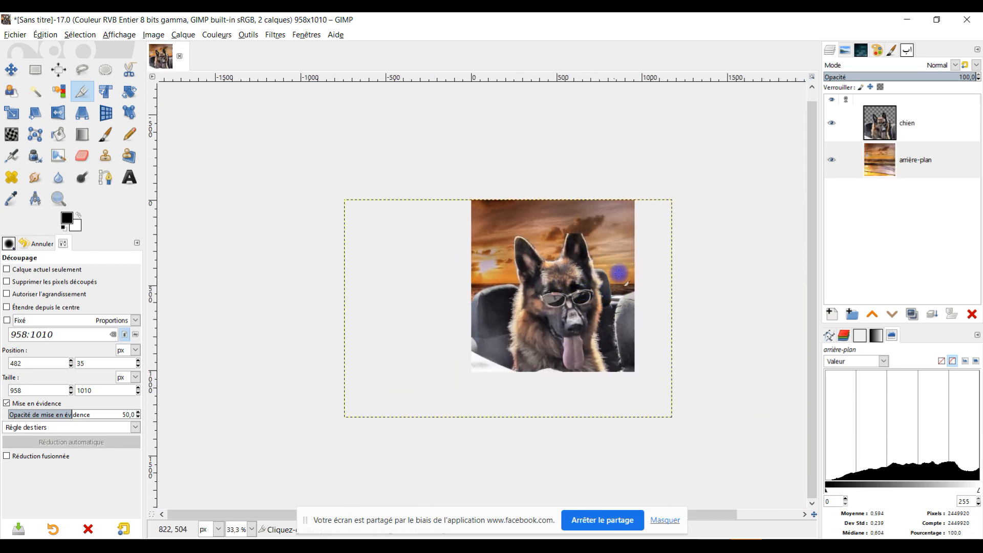
Extend the chien layer to the image size so it also covers the sky above the dog.
scroll(602, 310, "up", 2)
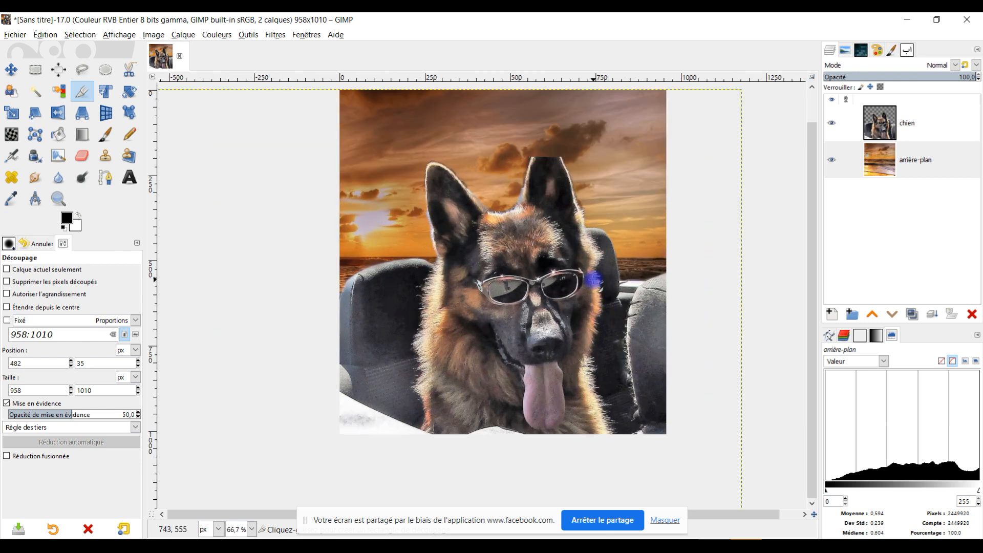
scroll(543, 205, "up", 2)
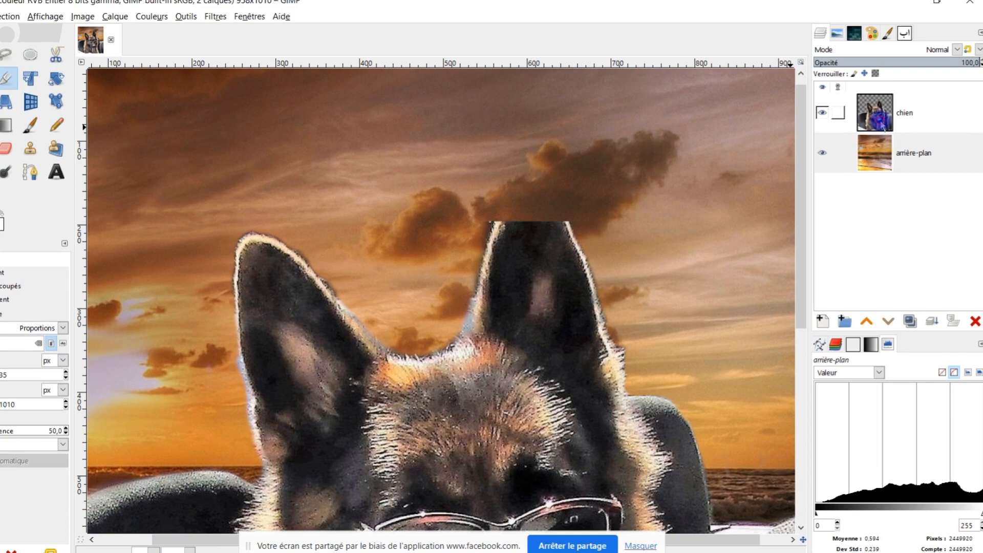
left_click(872, 136)
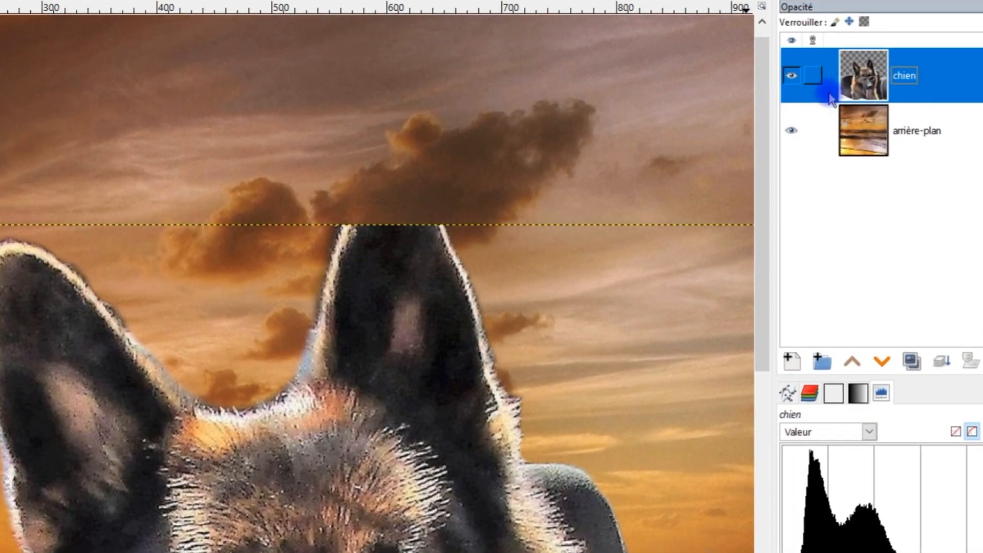
scroll(597, 304, "down", 4)
scroll(564, 383, "up", 1)
left_click_drag(556, 422, 394, 426)
scroll(461, 420, "up", 1)
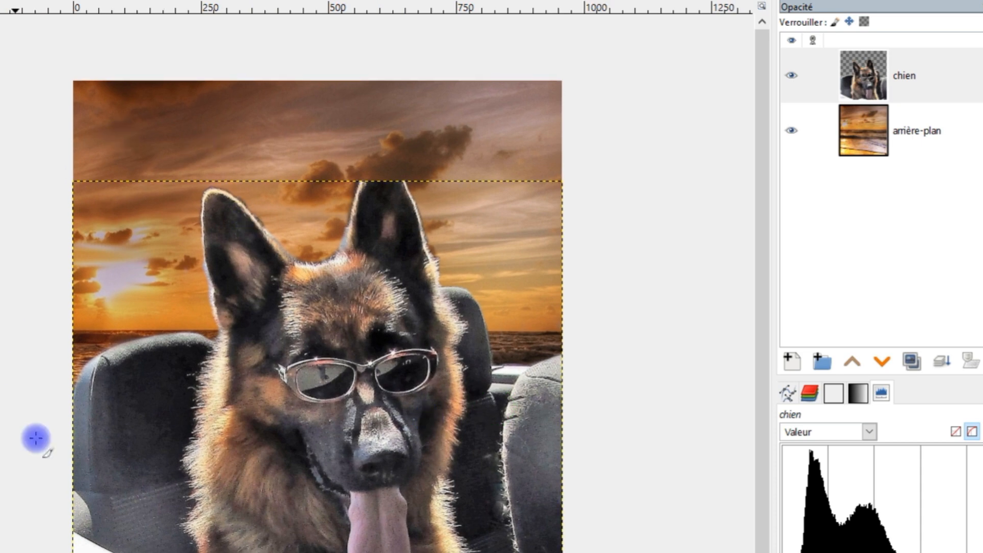
right_click(870, 74)
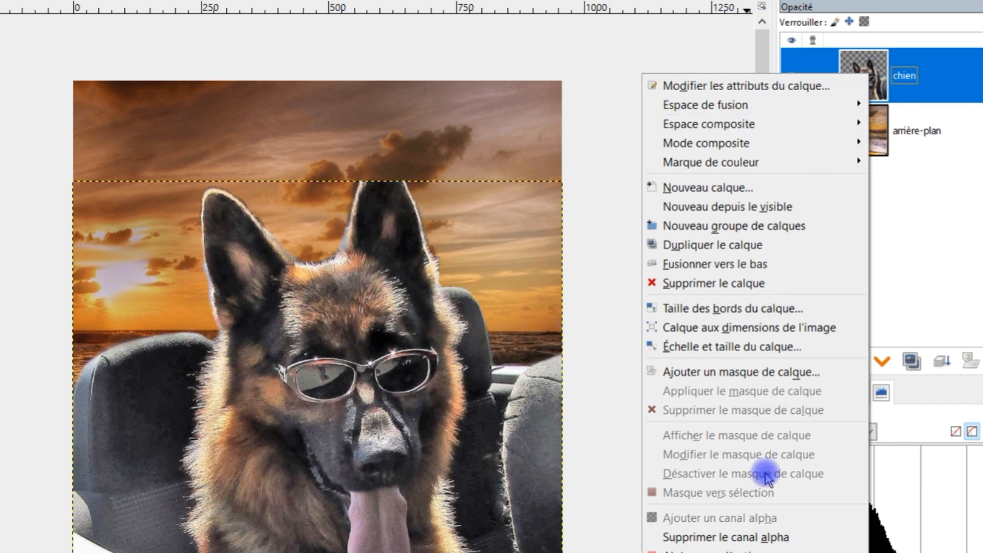
left_click(819, 327)
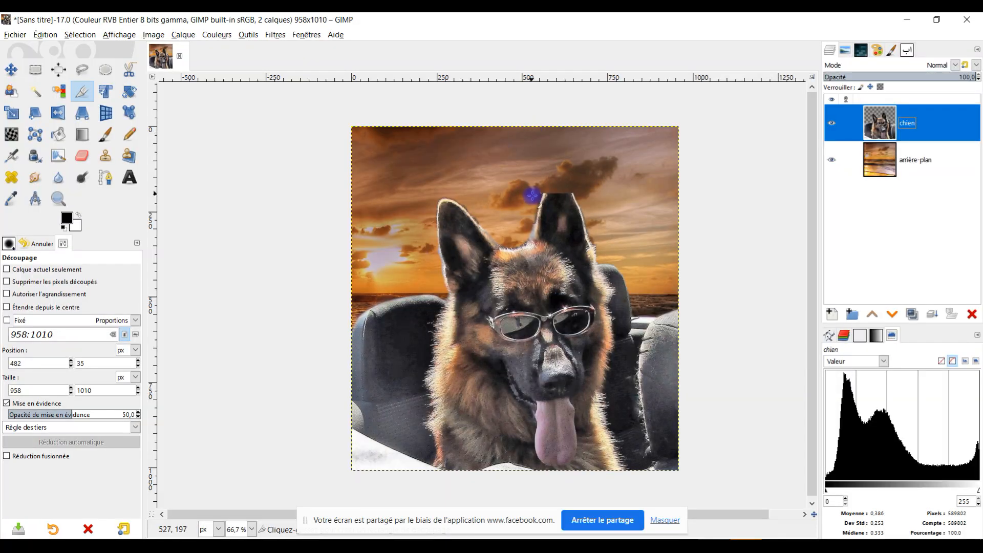
Outline the upper part of the dog's intact left-hand ear with a smoothed freehand selection on the chien layer.
scroll(346, 188, "up", 2)
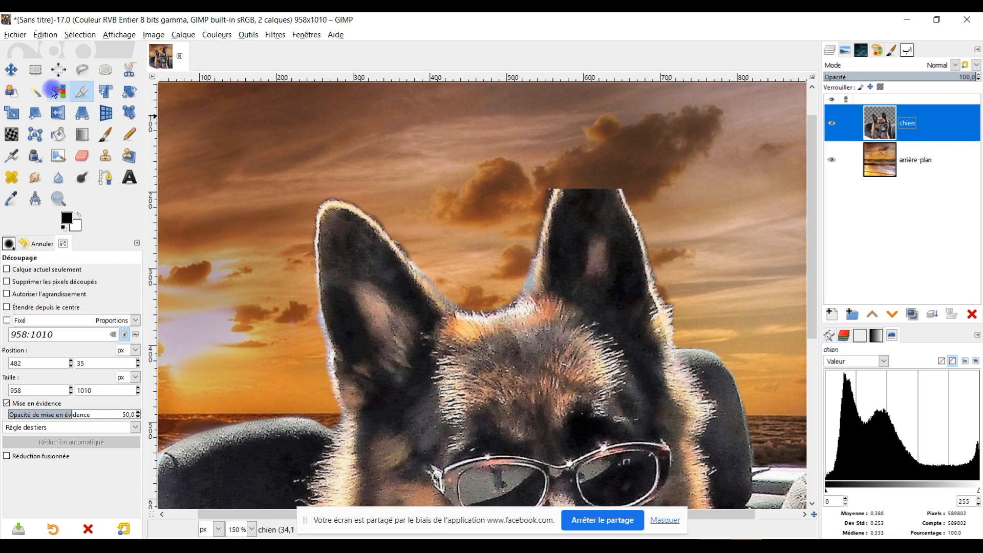
left_click(80, 70)
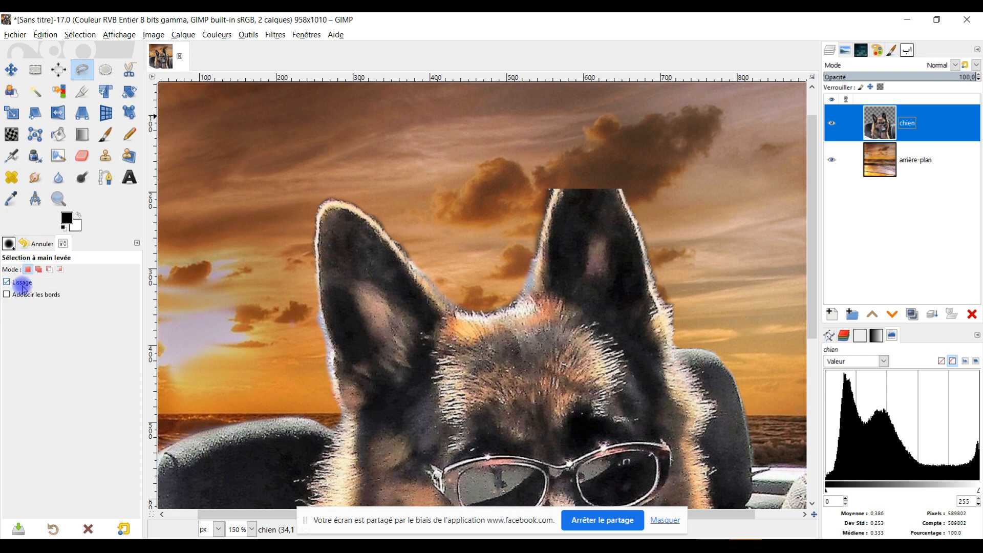
mouse_move(378, 200)
left_mouse_down()
mouse_move(273, 209)
mouse_move(278, 283)
mouse_move(307, 328)
mouse_move(355, 337)
mouse_move(452, 239)
mouse_move(379, 198)
left_mouse_up()
key("Return")
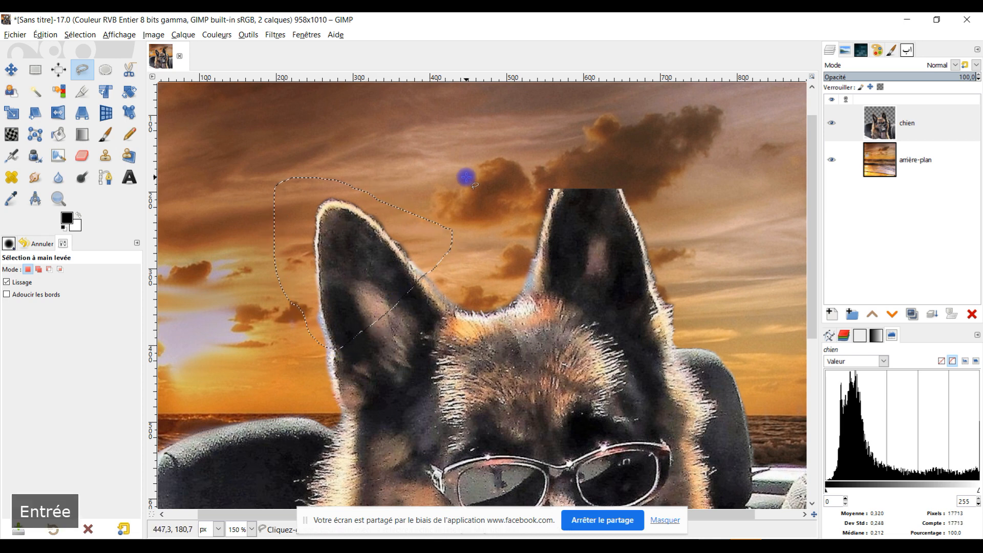
Copy the selected ear part, paste it, and turn the floating selection into a new layer.
left_click(45, 34)
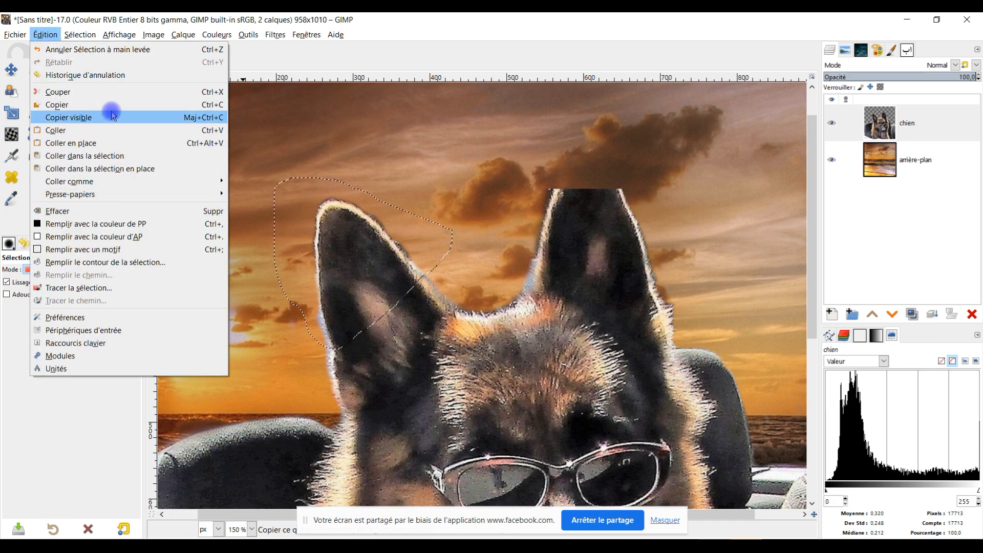
left_click(73, 109)
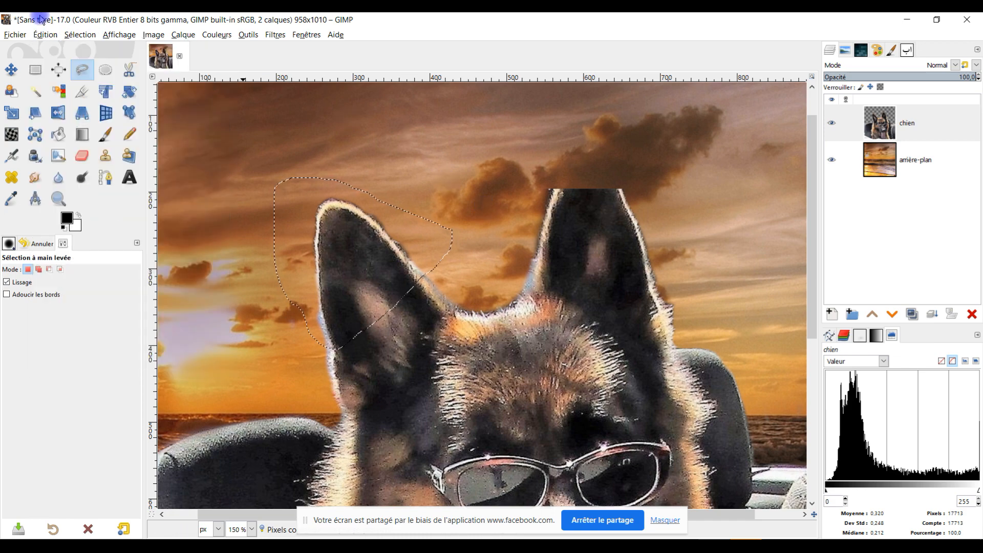
left_click(44, 34)
left_click(68, 130)
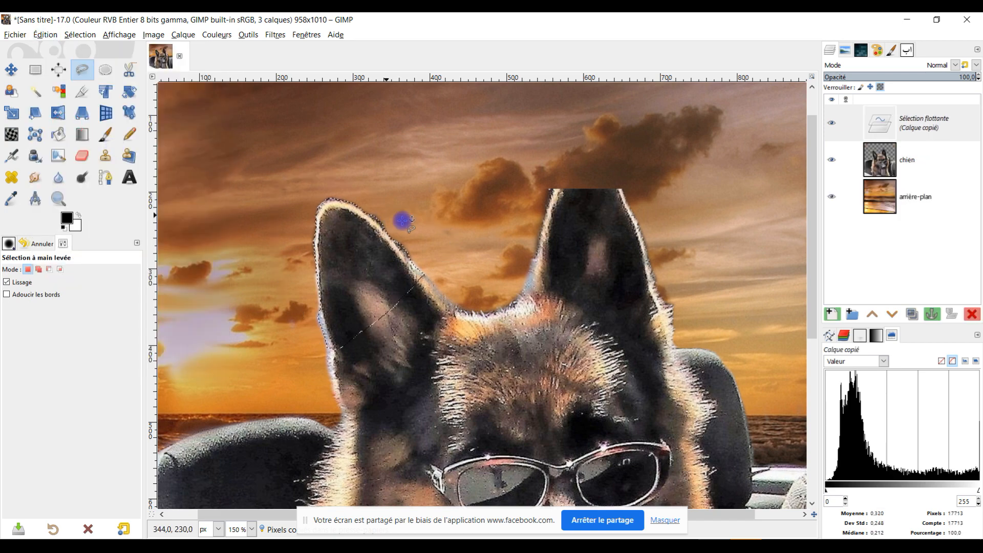
left_click(923, 130)
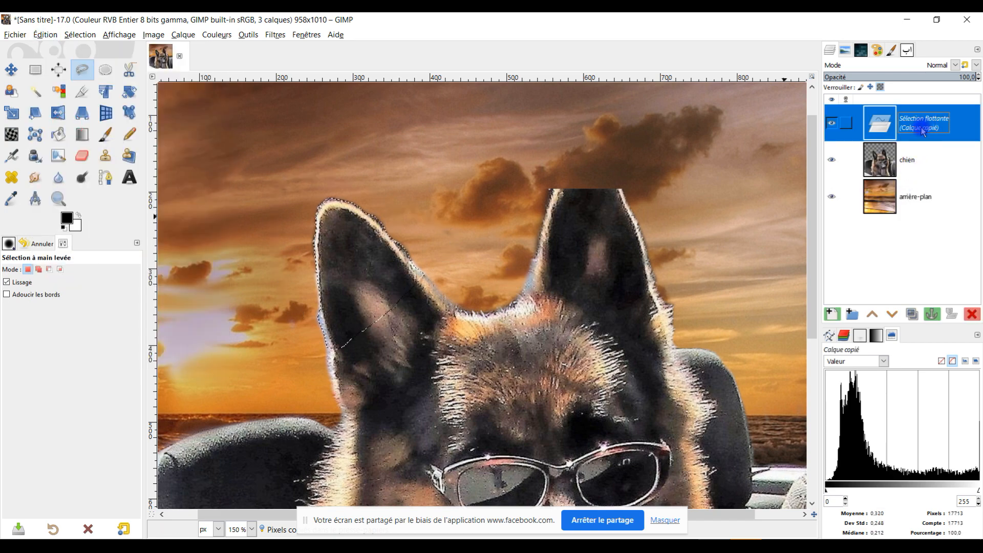
left_click(833, 314)
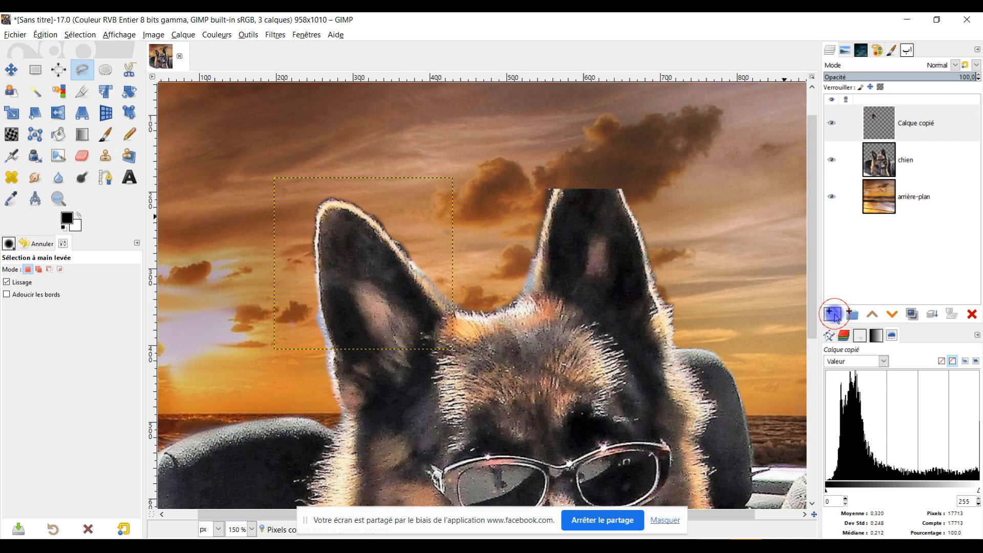
Rename the pasted ear layer "oreille" and place it between the chien and arrière-plan layers, keeping it active.
double_click(917, 122)
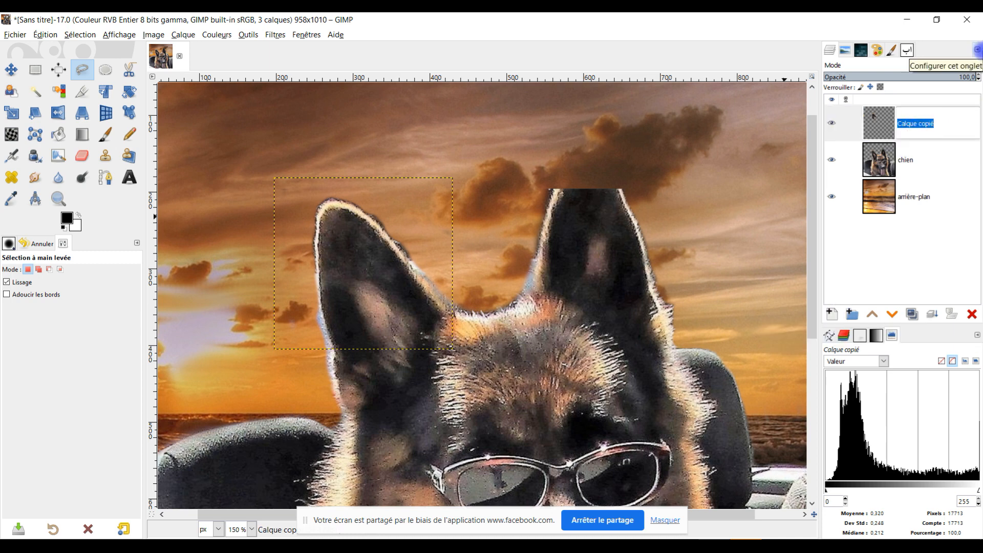
type("orei")
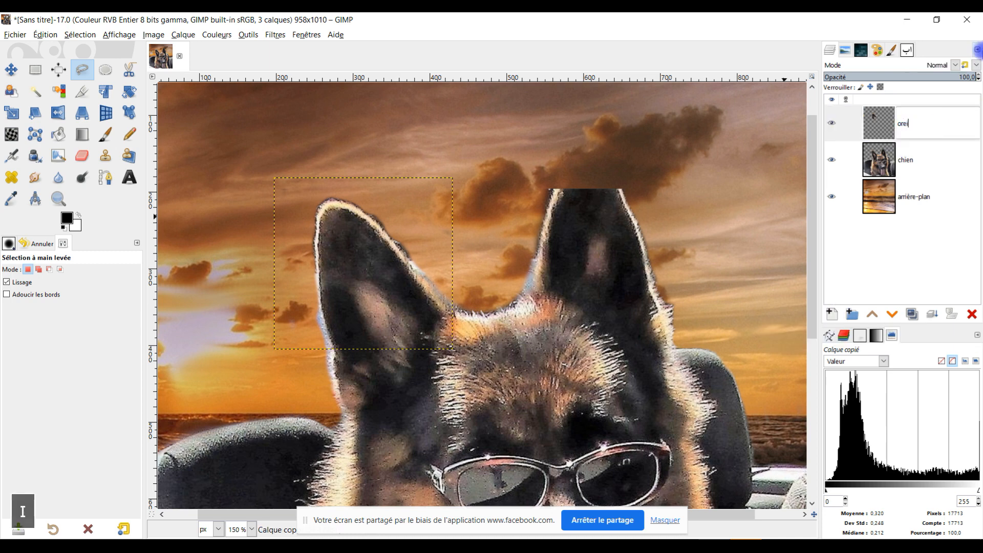
type("lle")
key("Return")
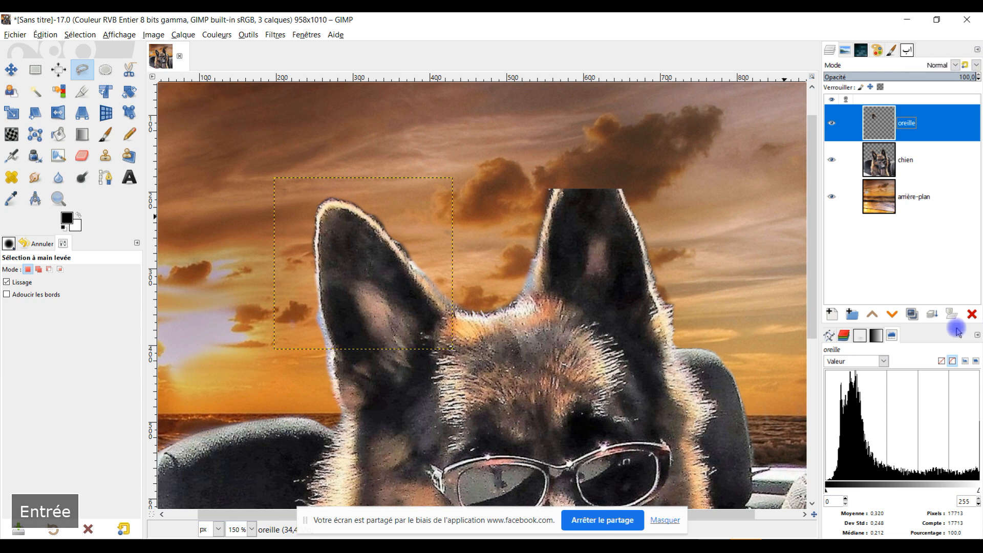
left_click(898, 314)
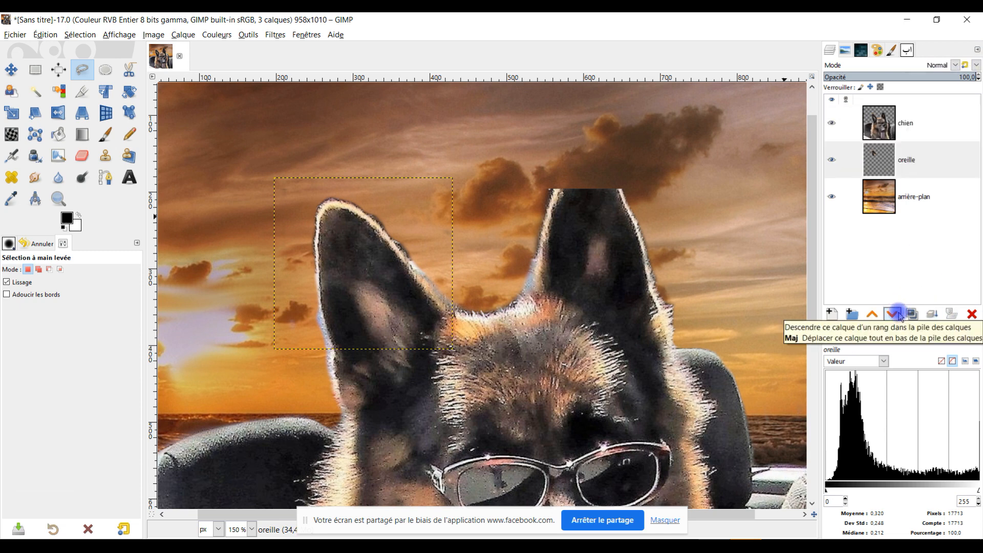
left_click(879, 153)
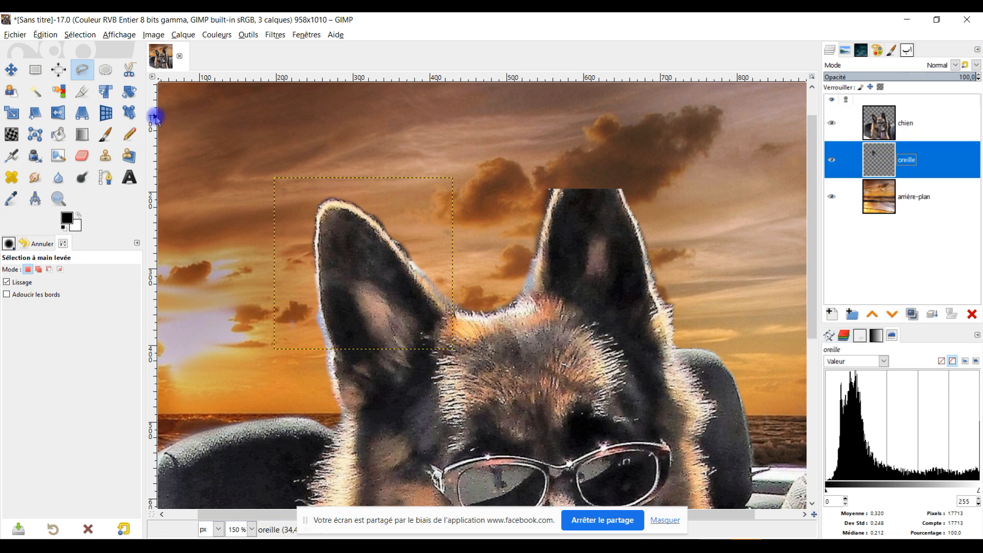
Move the oreille layer over the dog's cut-off right-hand ear with the Unified Transform tool.
left_click(105, 92)
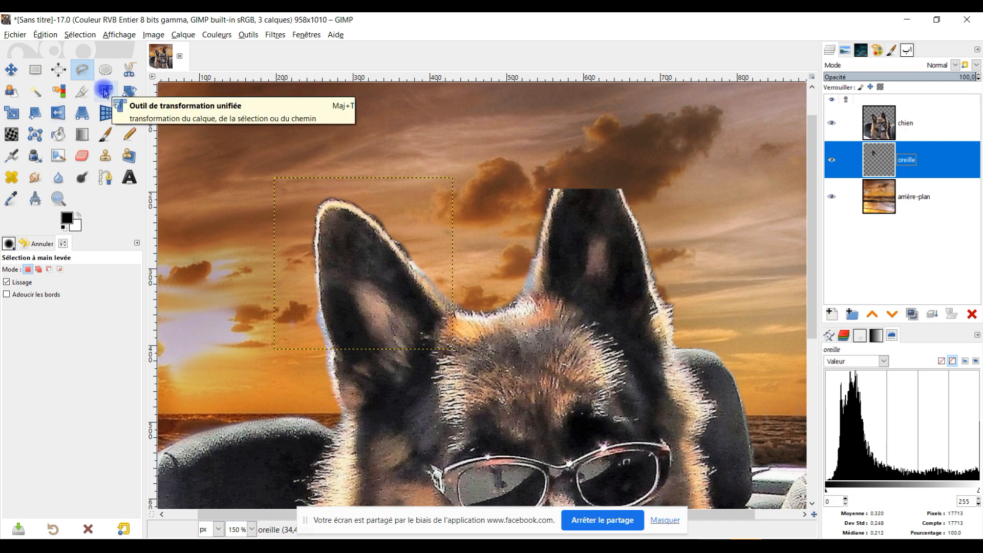
left_click(105, 91)
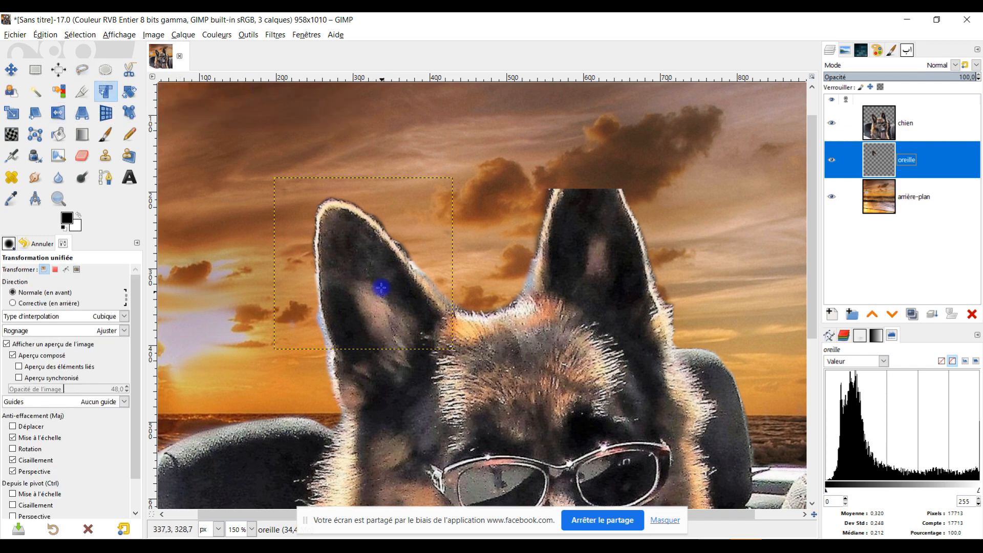
left_click(359, 258)
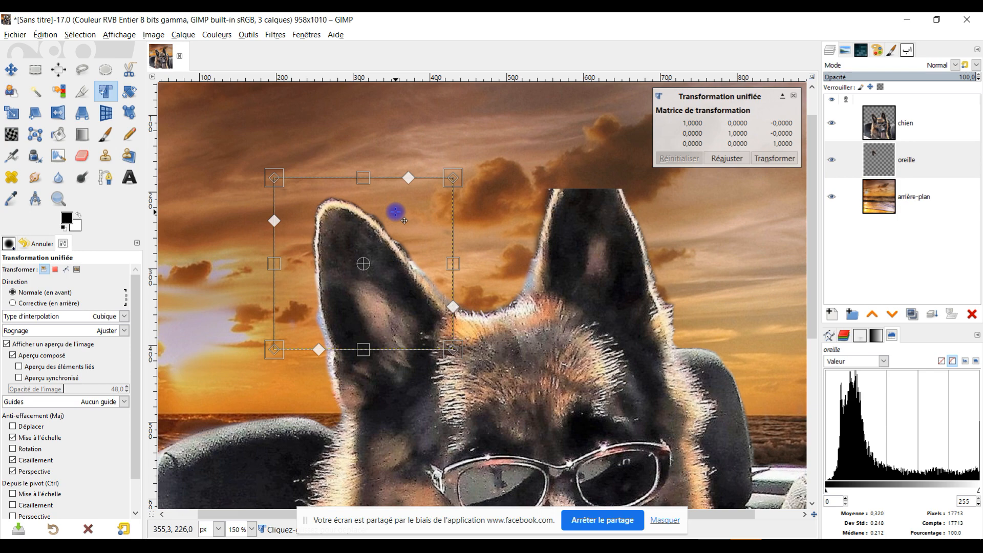
left_click_drag(395, 212, 632, 137)
left_click_drag(735, 221, 684, 305)
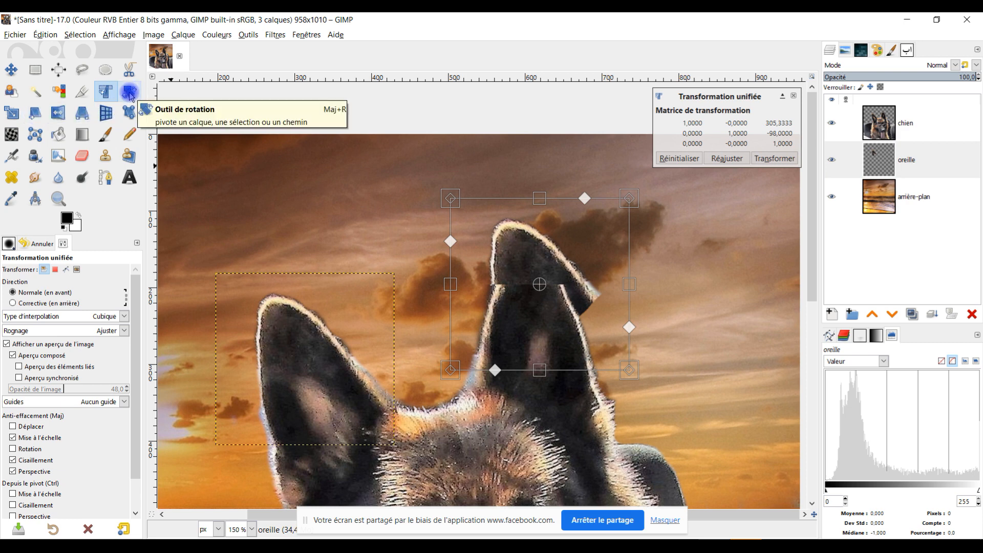
Rotate the ear copy clockwise, align its light edges with the cut ear's outline, and apply the transformation.
left_click_drag(629, 241, 622, 281)
left_click_drag(548, 266, 539, 291)
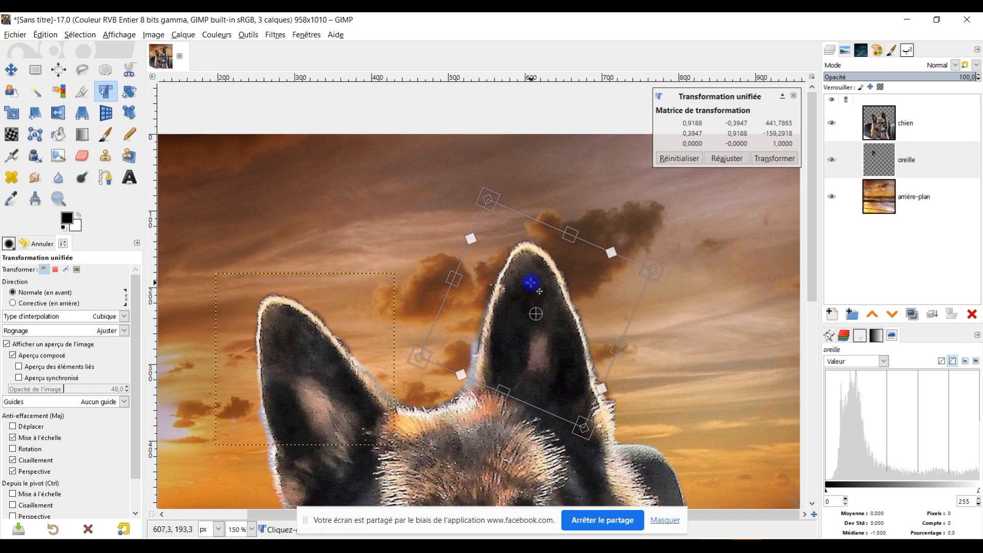
scroll(538, 285, "up", 3)
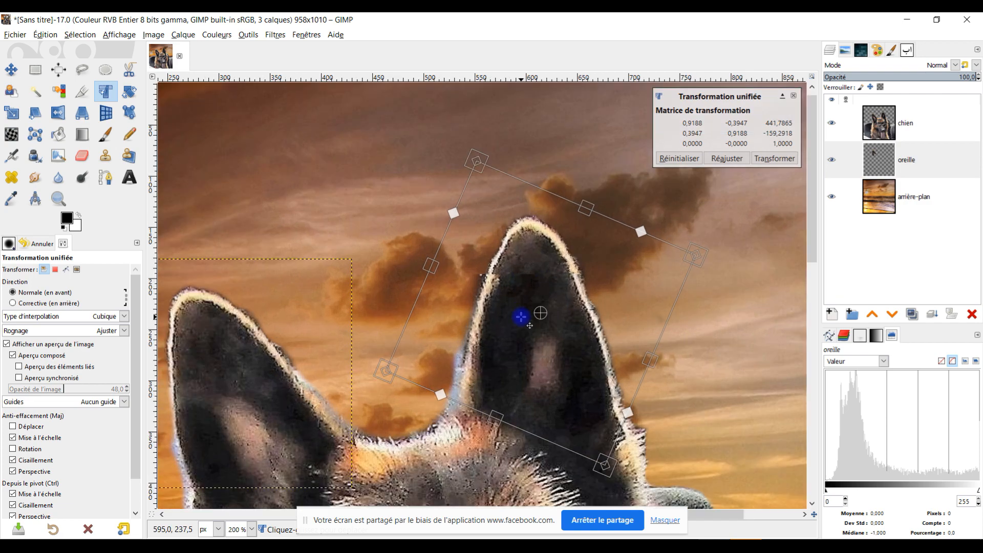
left_click_drag(537, 276, 526, 272)
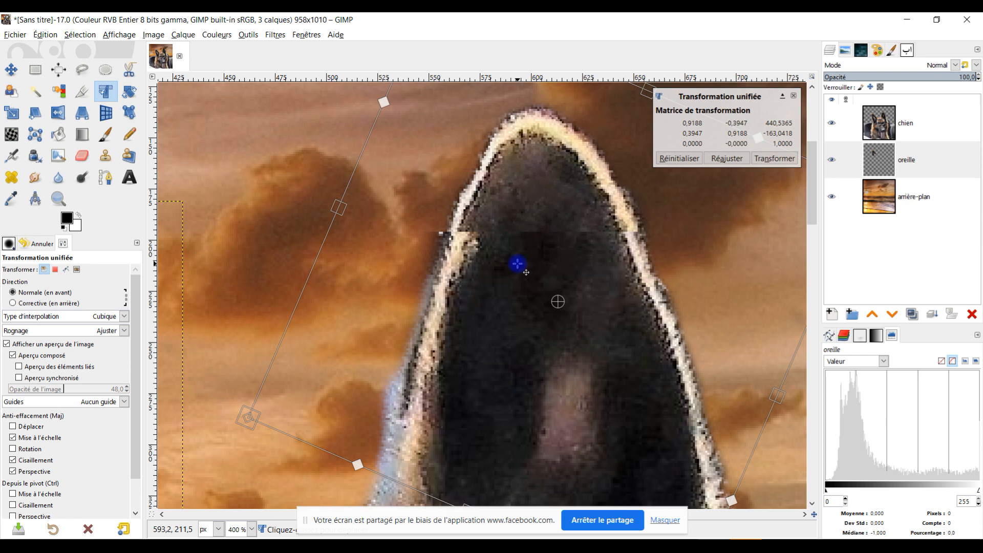
left_click_drag(562, 267, 561, 274)
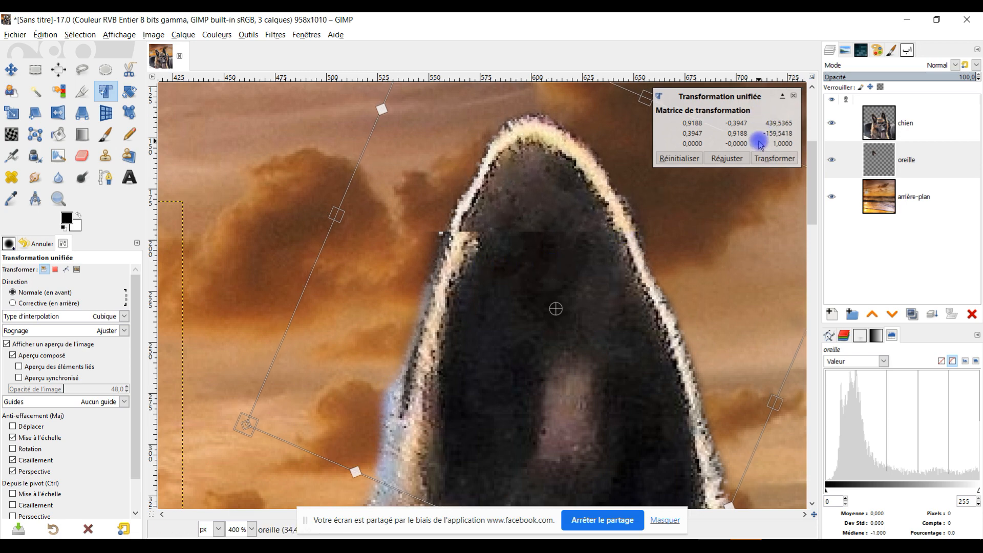
left_click(769, 158)
Erase the part of the oreille layer that sticks out beyond the rebuilt ear's left edge.
scroll(636, 307, "down", 3)
scroll(564, 308, "left", 1)
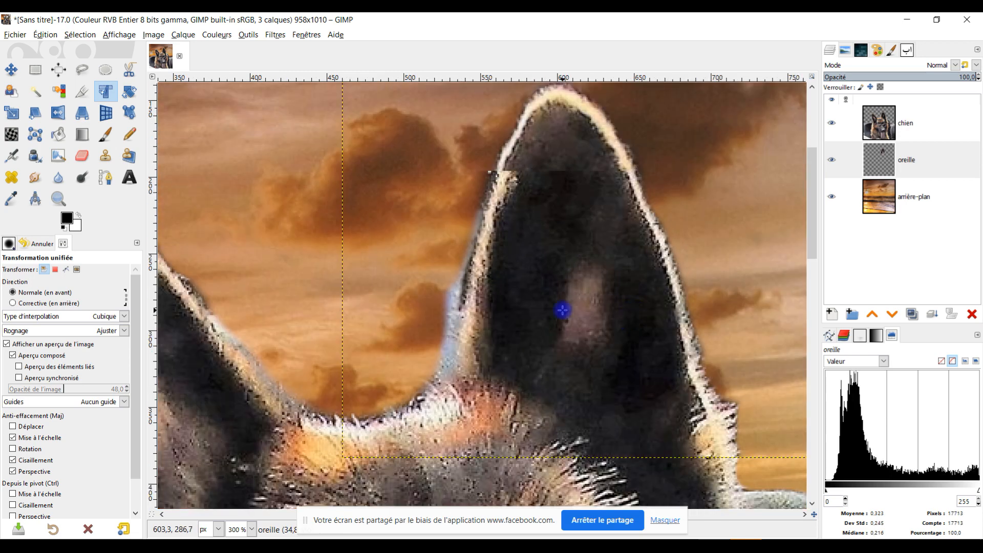
left_click(82, 155)
mouse_move(419, 204)
left_mouse_down()
mouse_move(432, 268)
mouse_move(454, 263)
mouse_move(418, 289)
mouse_move(412, 306)
mouse_move(427, 308)
mouse_move(407, 328)
mouse_move(443, 267)
mouse_move(437, 237)
mouse_move(454, 208)
left_mouse_up()
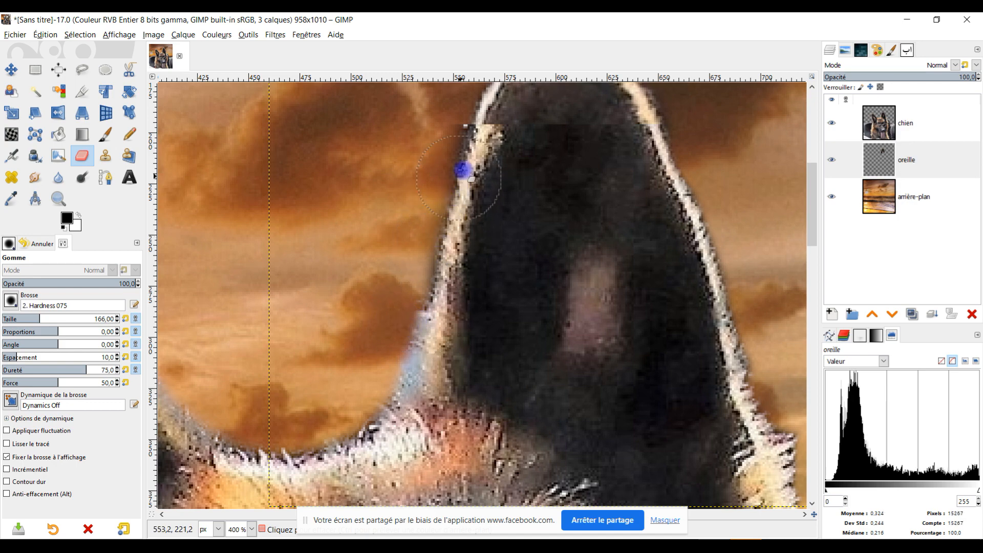
scroll(584, 230, "down", 1)
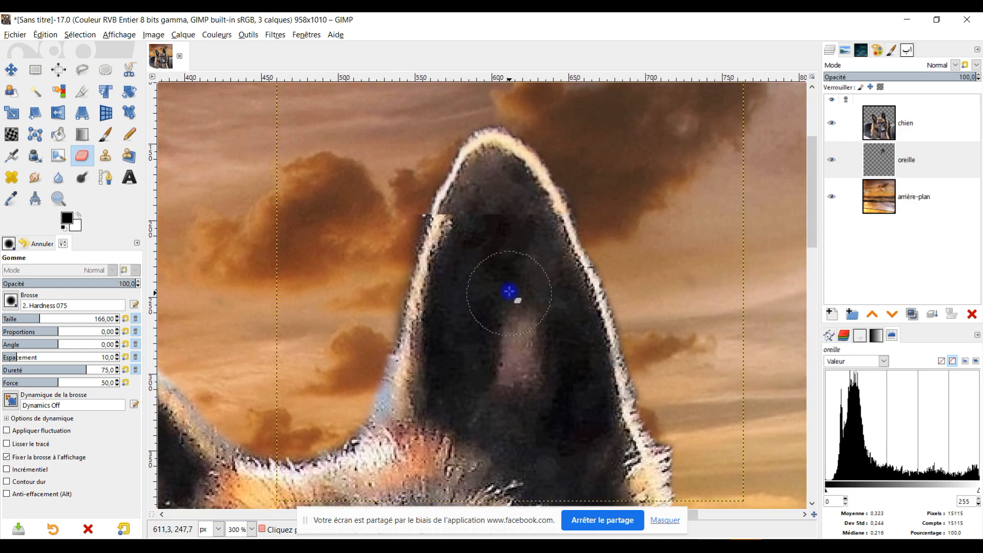
Merge the chien layer down onto the oreille layer and rename the merged layer "chien".
scroll(521, 226, "up", 1)
left_click(863, 134)
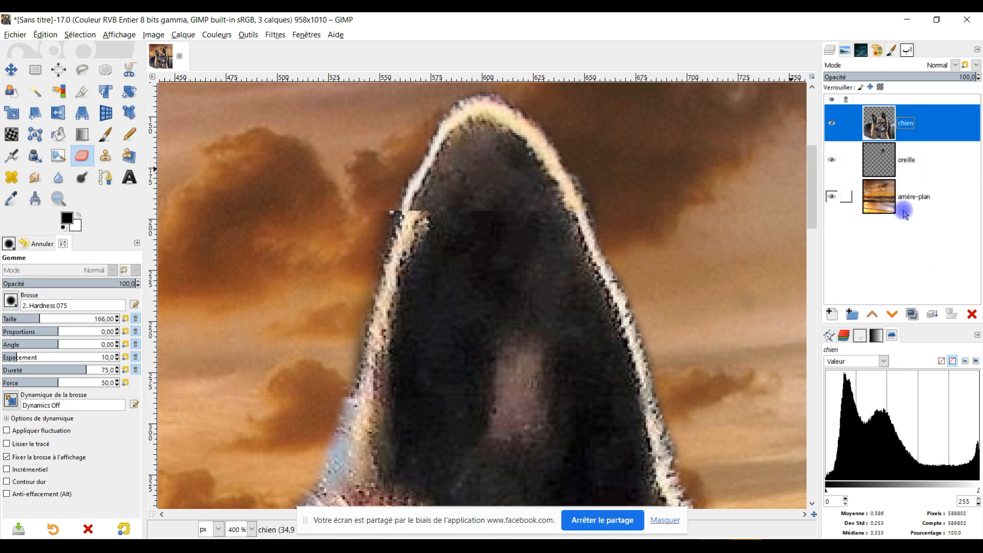
left_click(932, 313)
double_click(911, 124)
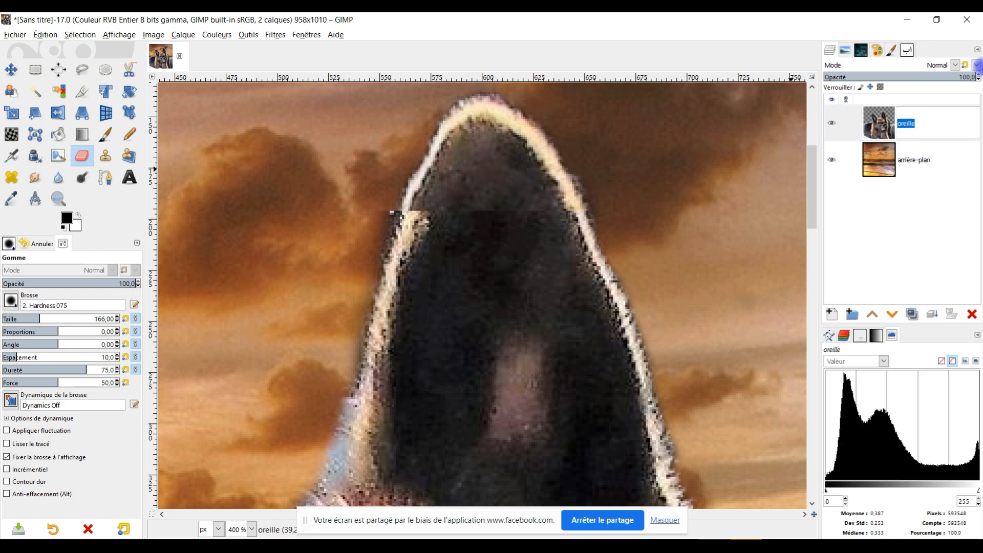
type("ch")
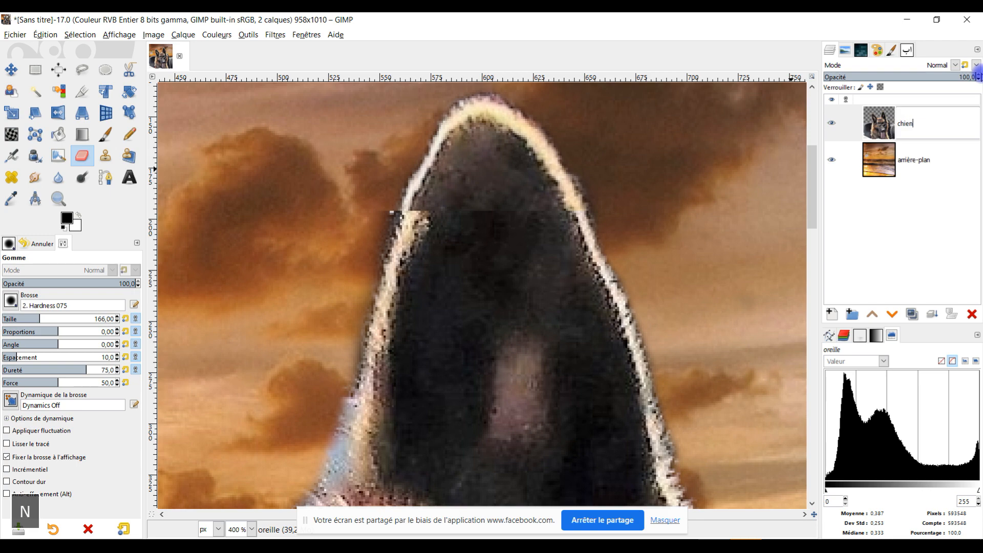
type("ien")
key("Return")
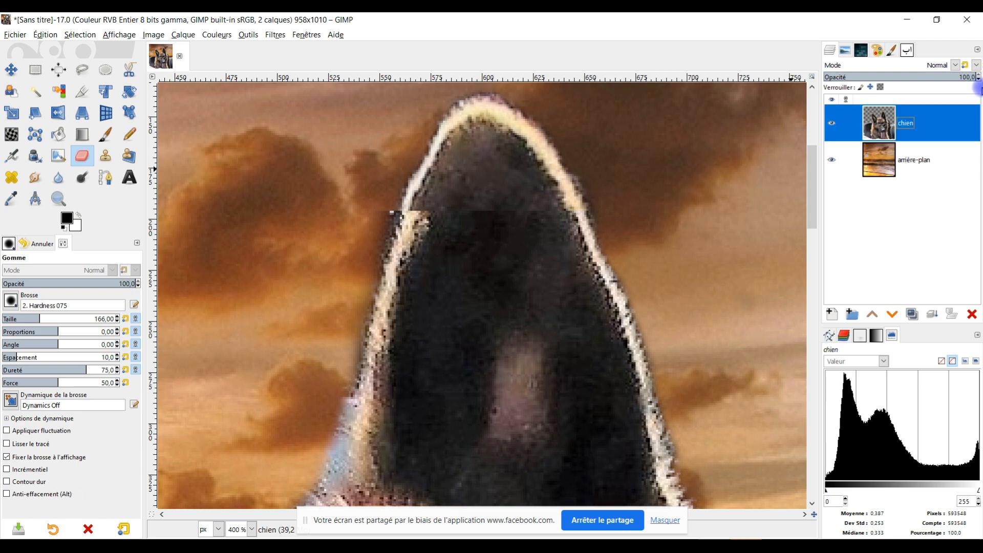
Erase the stray pixels outside the rebuilt ear's left edge at and just below the seam on the chien layer.
scroll(389, 216, "up", 2)
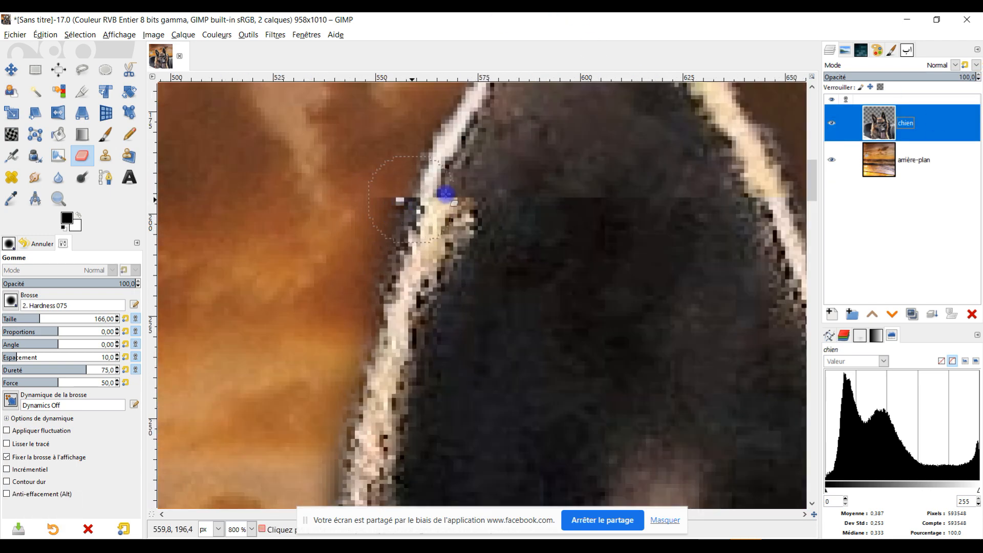
left_click(80, 156)
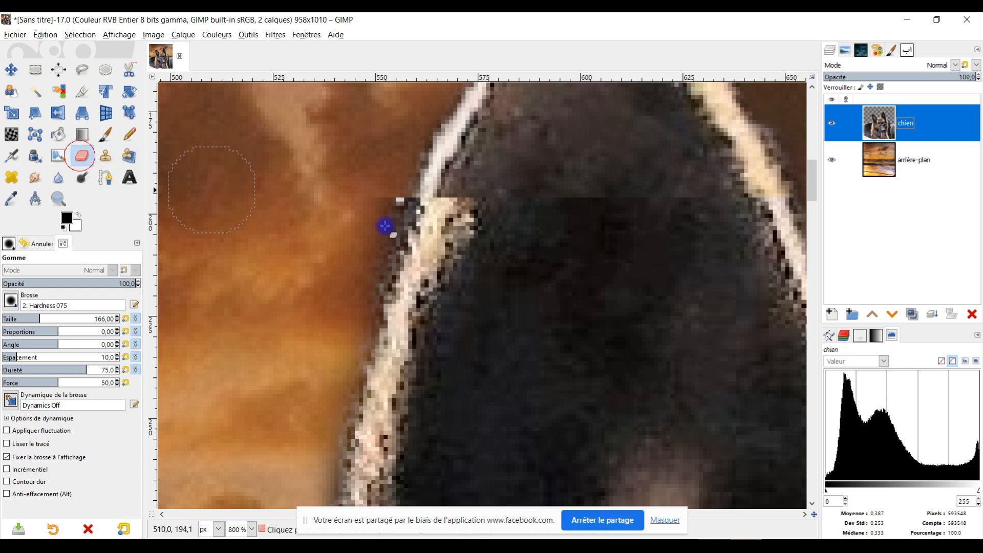
left_click(366, 186)
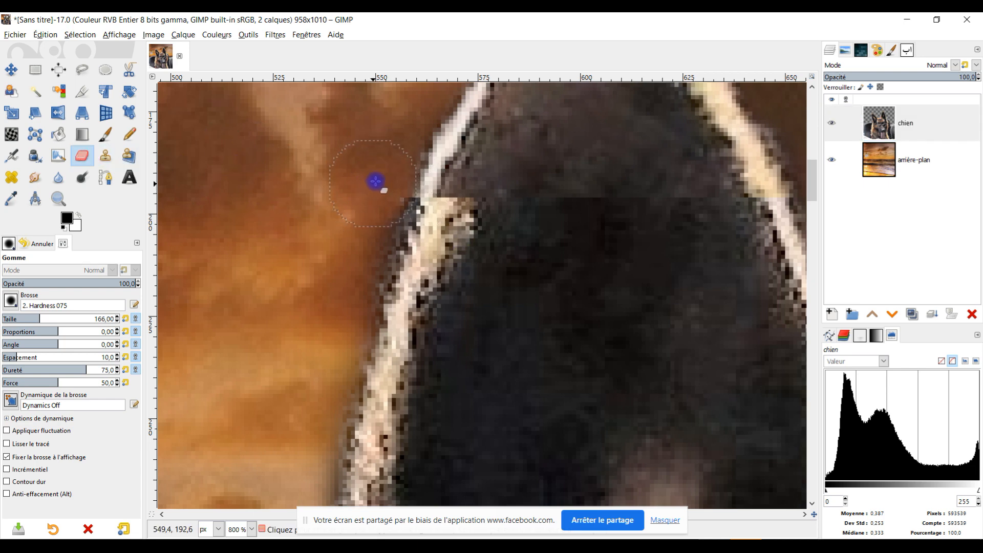
mouse_move(366, 197)
left_mouse_down()
mouse_move(382, 195)
mouse_move(340, 297)
left_mouse_up()
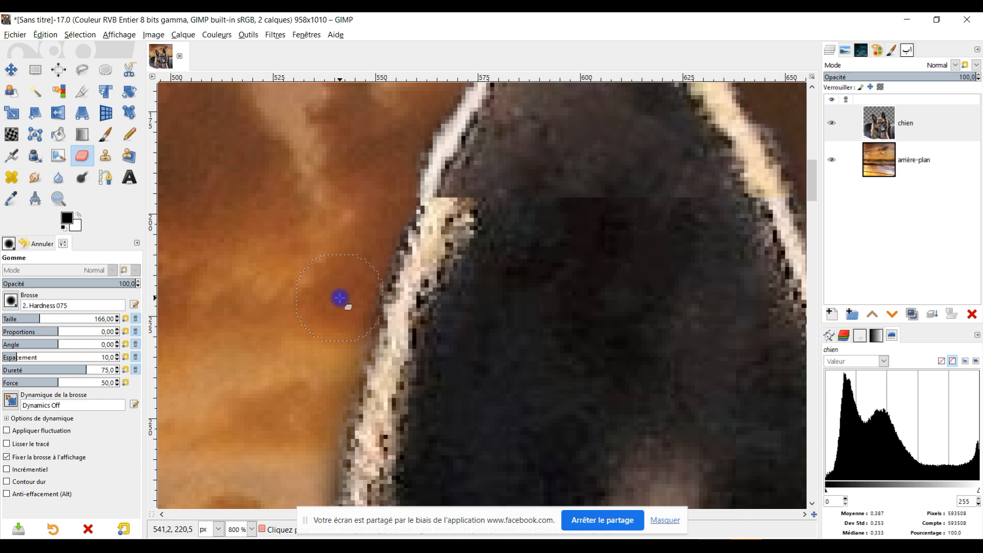
Clone the light fur rim from lower on the ear's left edge over the seam and upward along the outline.
left_click(105, 159)
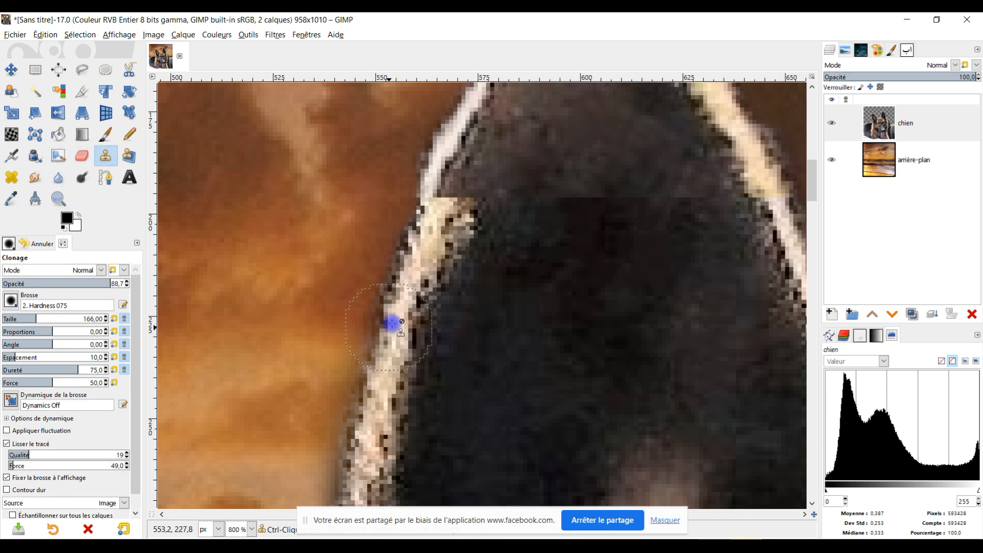
left_click(387, 306, "ctrl")
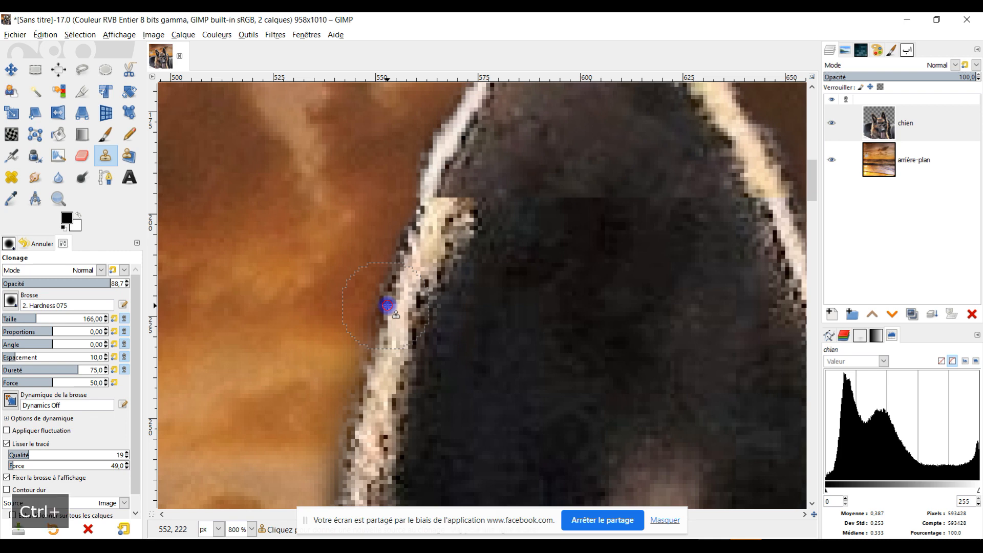
mouse_move(468, 185)
left_mouse_down()
mouse_move(451, 171)
mouse_move(429, 195)
left_mouse_up()
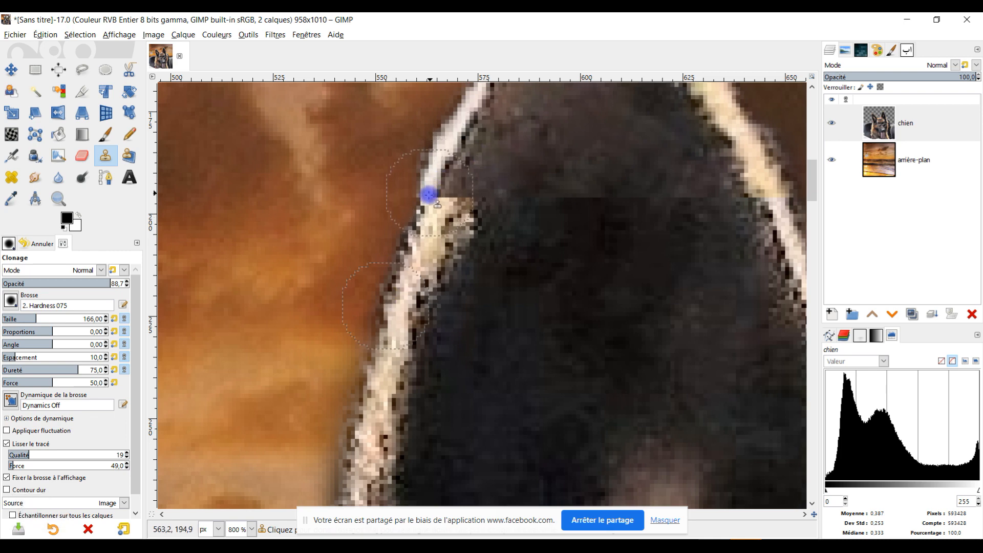
left_click(383, 340, "ctrl")
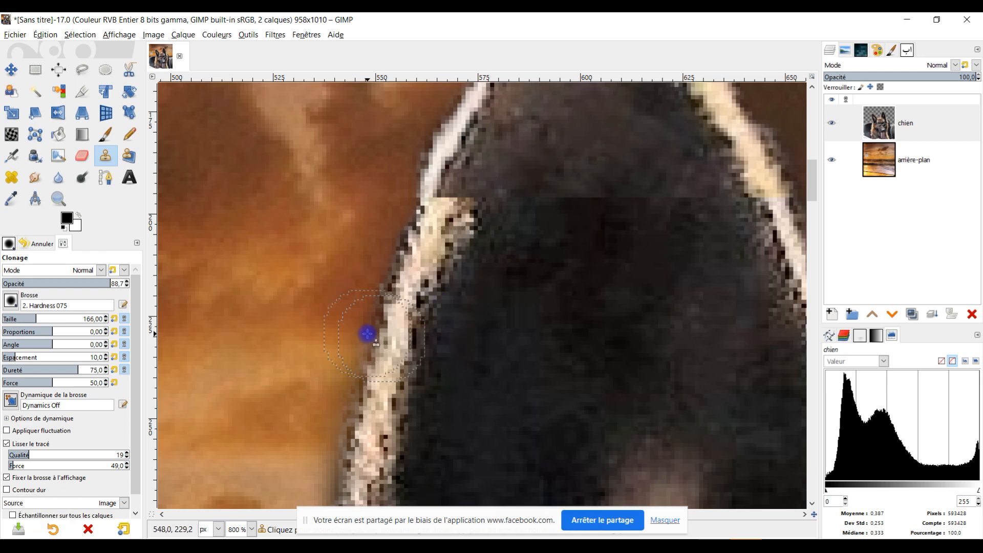
mouse_move(423, 192)
left_mouse_down()
mouse_move(448, 161)
mouse_move(430, 152)
mouse_move(435, 168)
mouse_move(447, 154)
mouse_move(432, 189)
mouse_move(491, 159)
left_mouse_up()
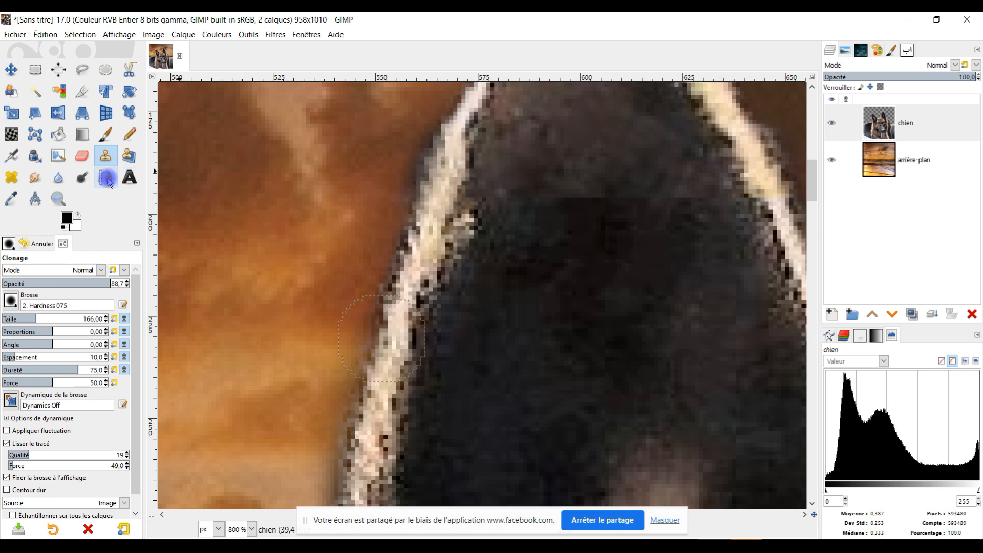
Erase the cloned excess outside the ear's left edge just above the seam.
left_click(81, 156)
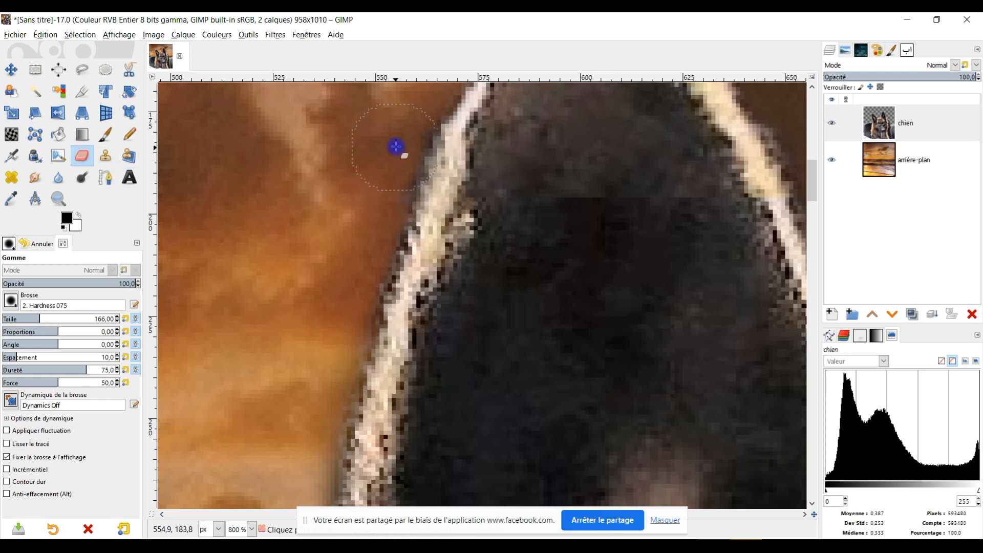
left_click_drag(403, 136, 412, 117)
scroll(447, 238, "down", 3)
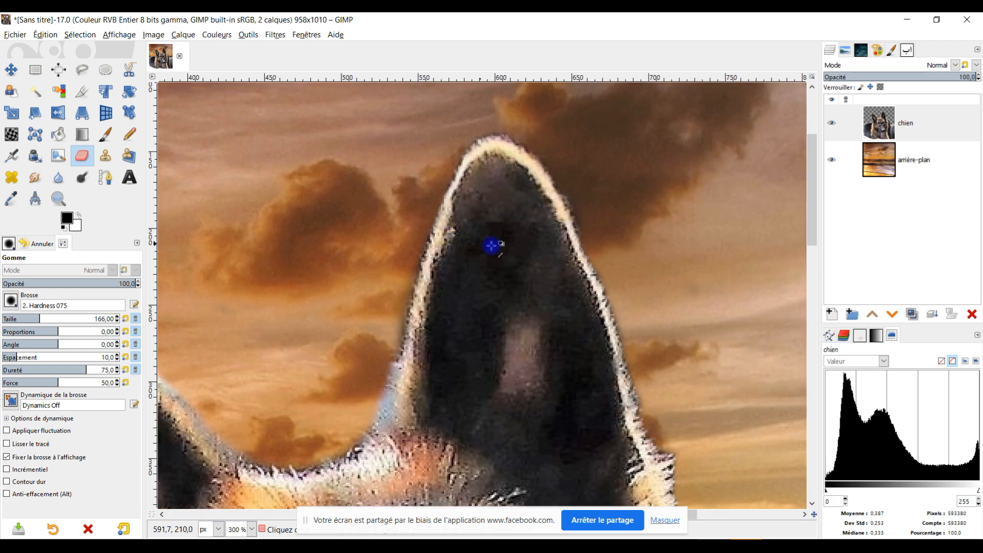
Blend the horizontal seam inside the rebuilt ear with the Heal tool, sampling dark fur from below it.
left_click_drag(572, 249, 546, 266)
scroll(540, 259, "up", 2)
scroll(483, 234, "up", 1)
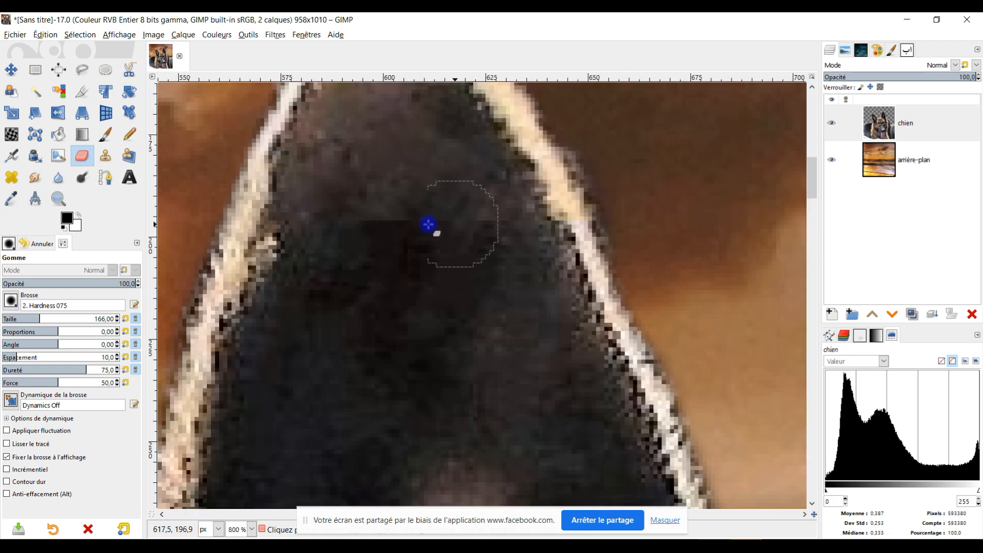
scroll(413, 223, "down", 3)
scroll(358, 213, "up", 3)
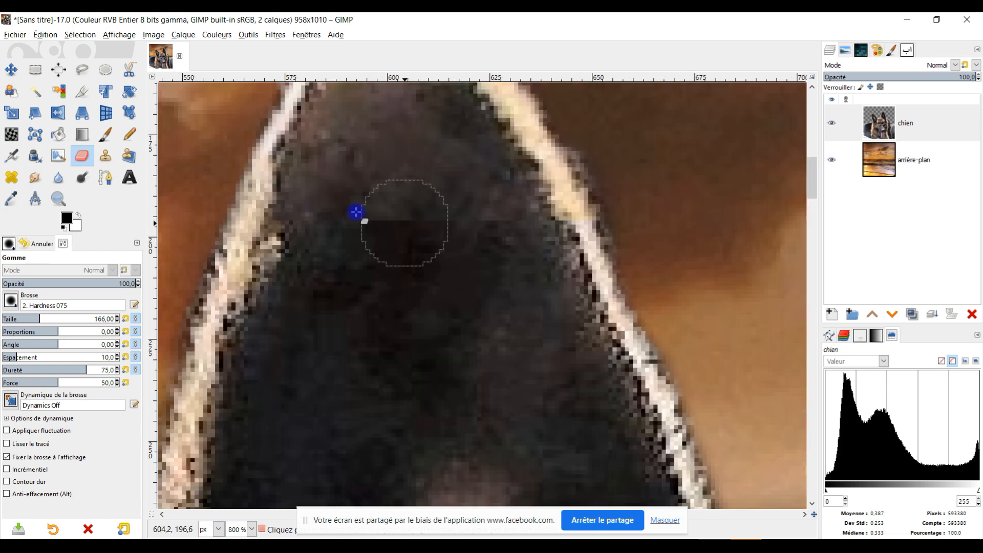
left_click(12, 177)
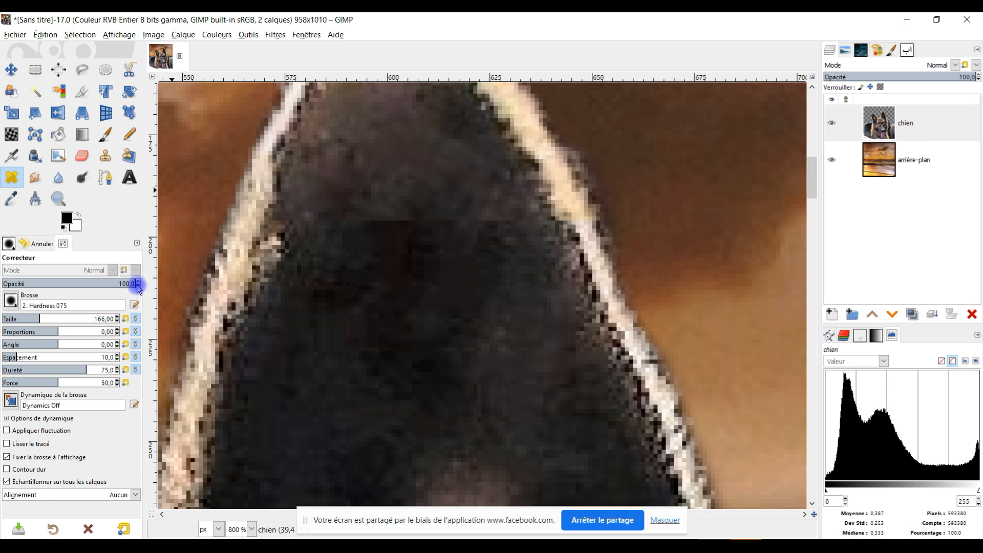
left_click(15, 304)
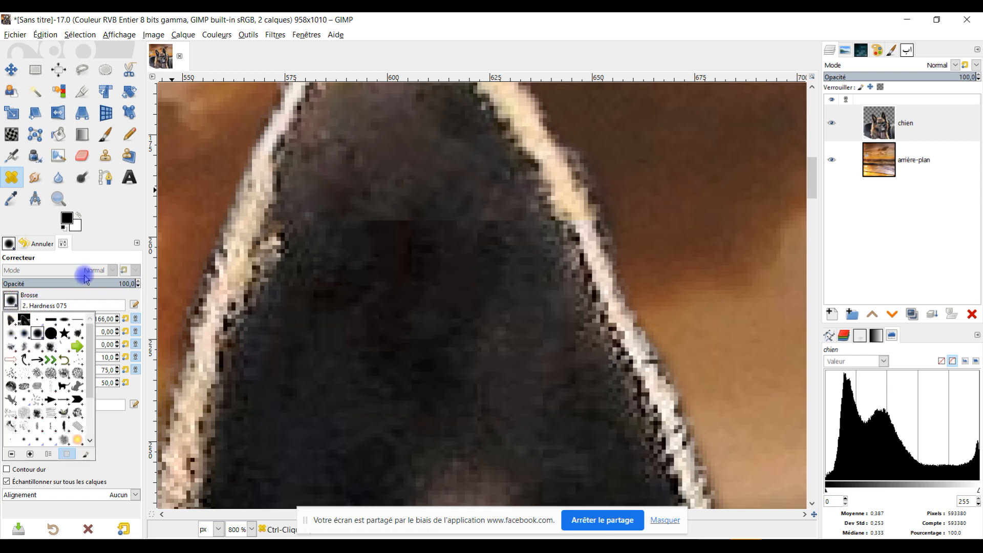
left_click(125, 225)
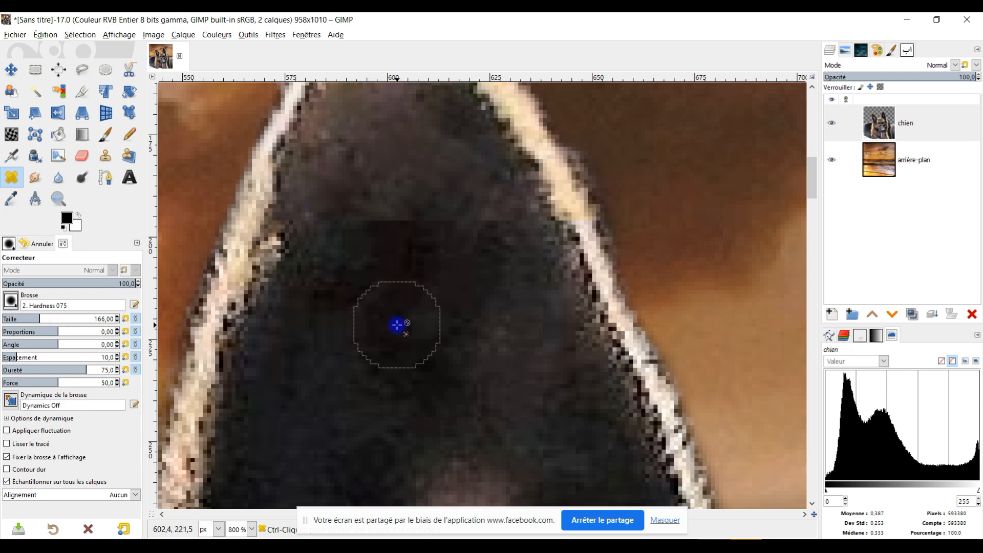
left_click(397, 324, "ctrl")
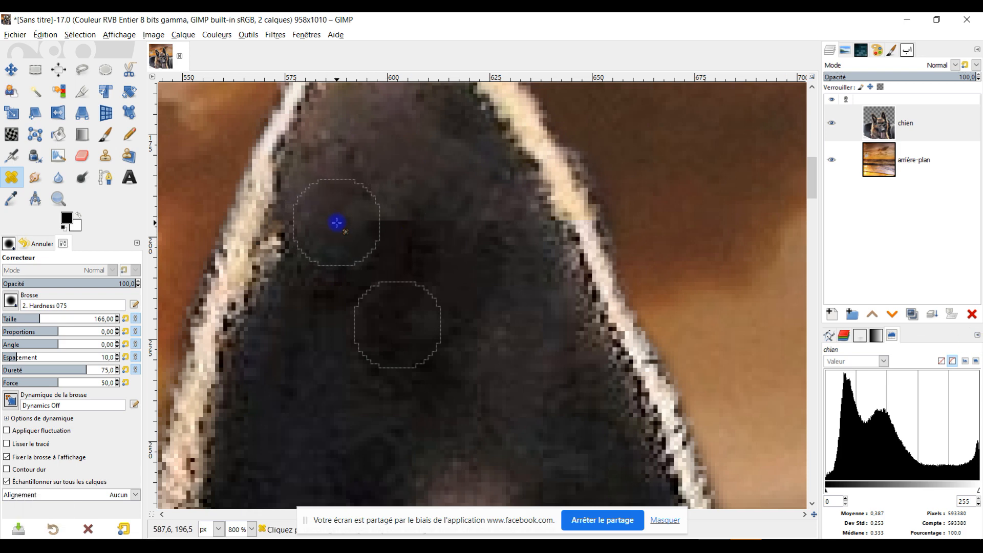
left_click(451, 232)
mouse_move(452, 230)
left_mouse_down()
mouse_move(485, 240)
mouse_move(396, 232)
left_mouse_up()
mouse_move(497, 241)
left_mouse_down()
mouse_move(471, 260)
mouse_move(436, 252)
left_mouse_up()
left_click_drag(544, 316, 509, 335)
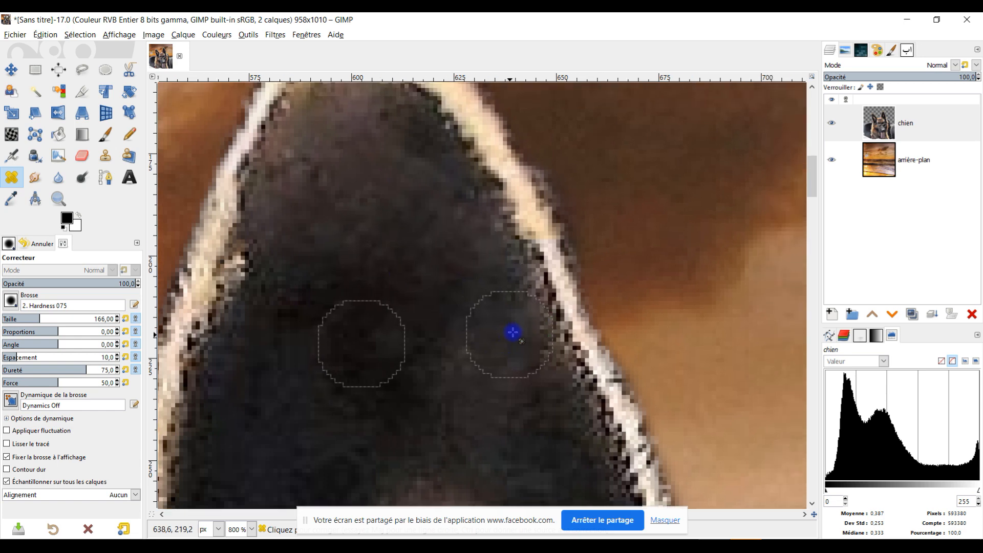
Try to heal the colour break on the rebuilt ear's right rim and the edge just below it, and undo the strokes.
scroll(516, 330, "down", 2)
scroll(549, 294, "up", 3)
scroll(514, 381, "up", 1)
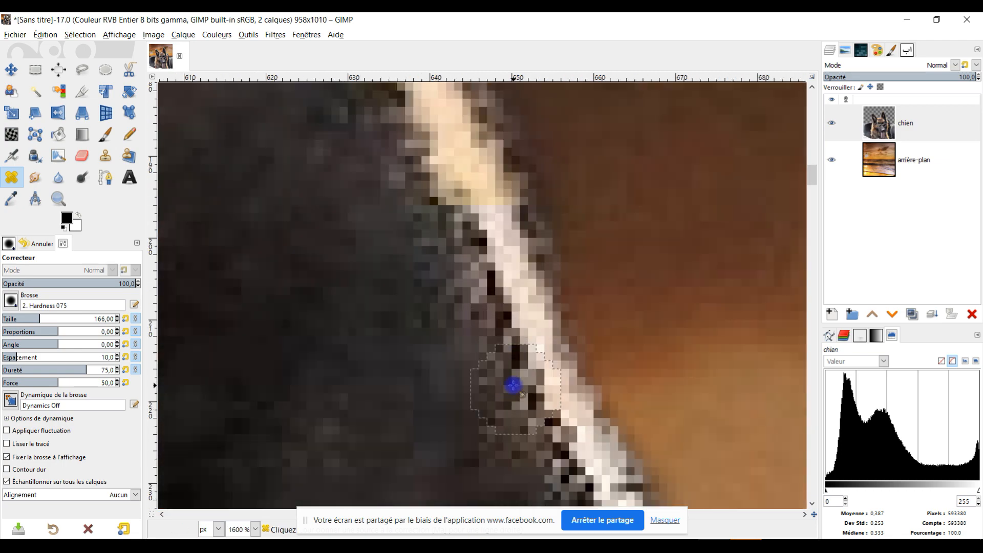
scroll(534, 375, "up", 1)
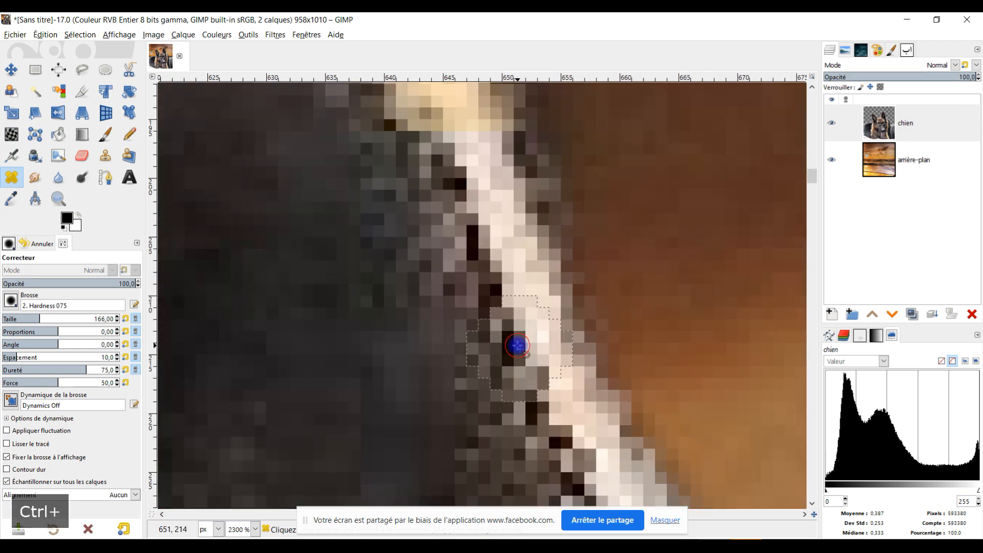
left_click_drag(406, 200, 503, 490)
mouse_move(530, 456)
left_mouse_down()
mouse_move(527, 439)
mouse_move(558, 452)
mouse_move(553, 430)
mouse_move(570, 462)
left_mouse_up()
scroll(573, 463, "down", 3)
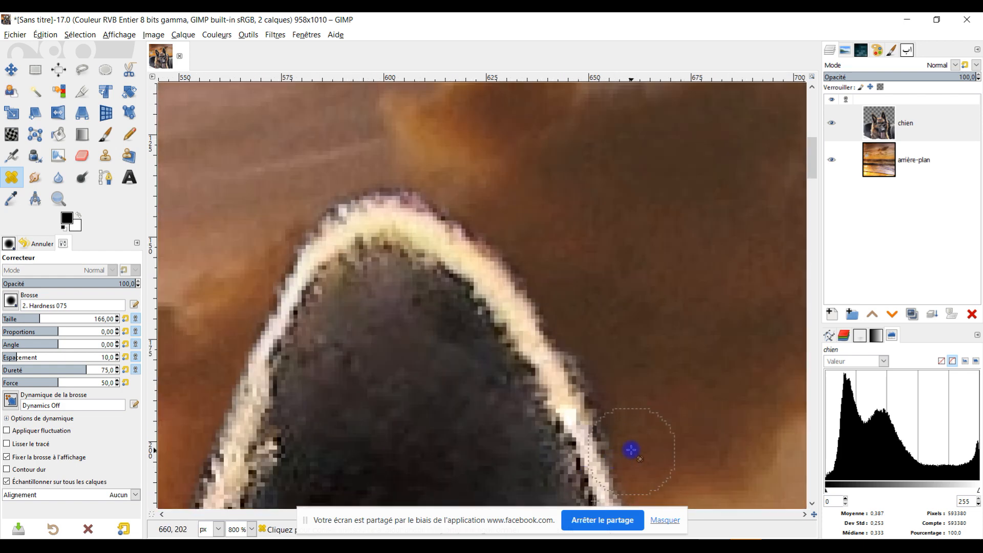
scroll(632, 443, "up", 1)
key("ctrl+z")
scroll(635, 412, "down", 3)
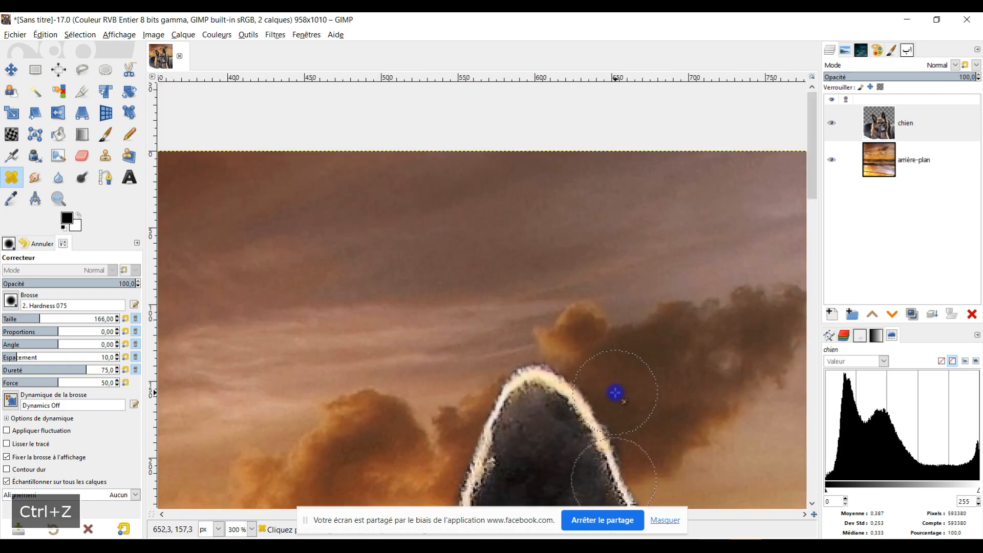
scroll(634, 433, "up", 4)
left_click_drag(632, 440, 622, 128)
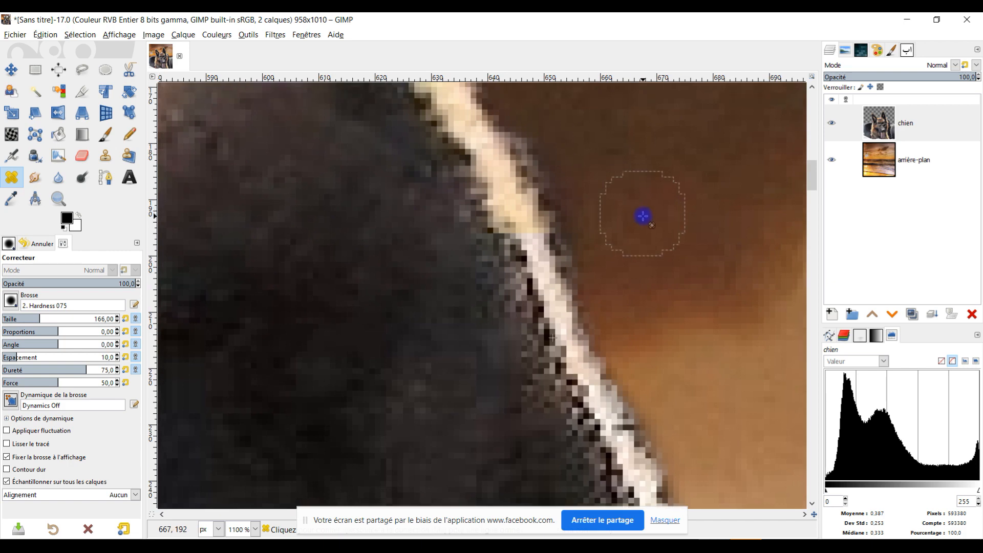
key("ctrl+z")
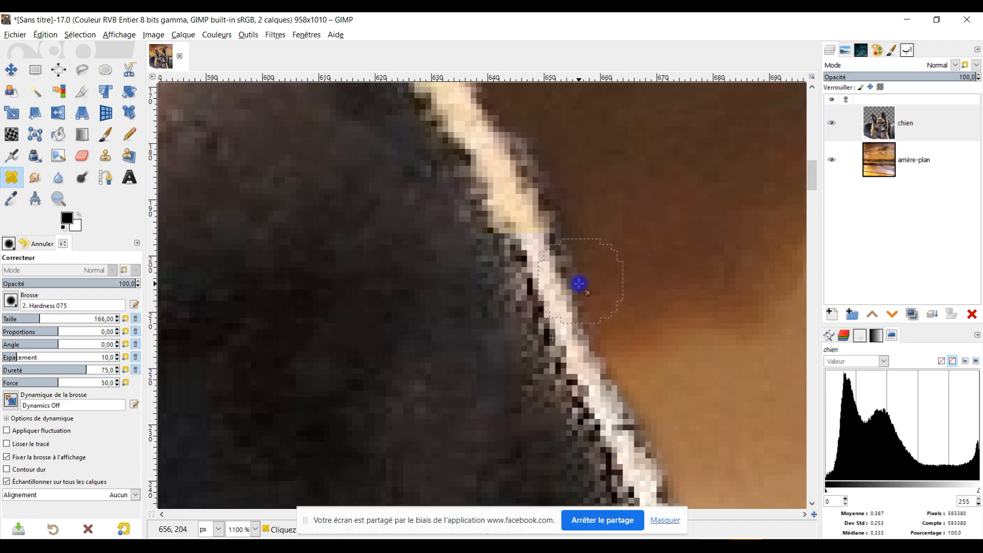
key("ctrl+y")
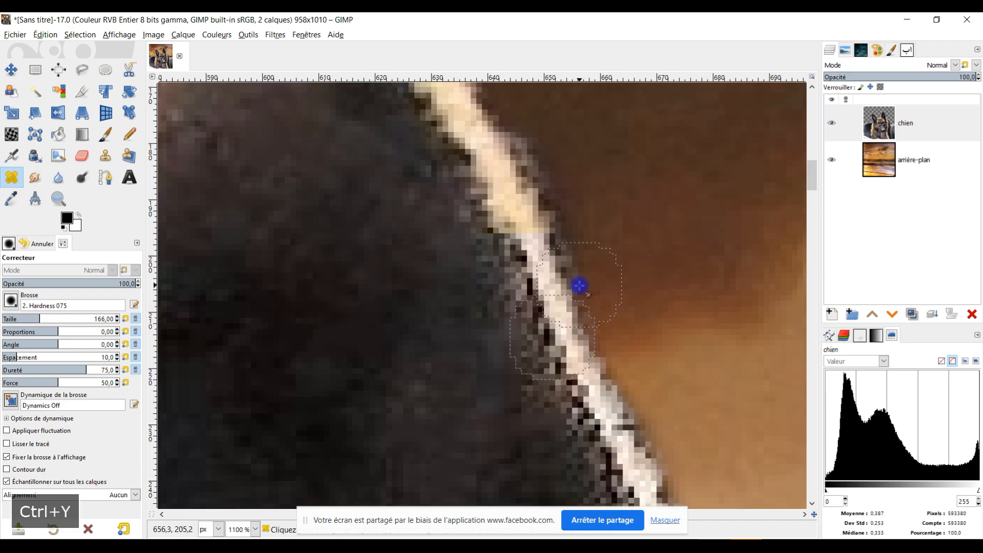
scroll(556, 316, "down", 4)
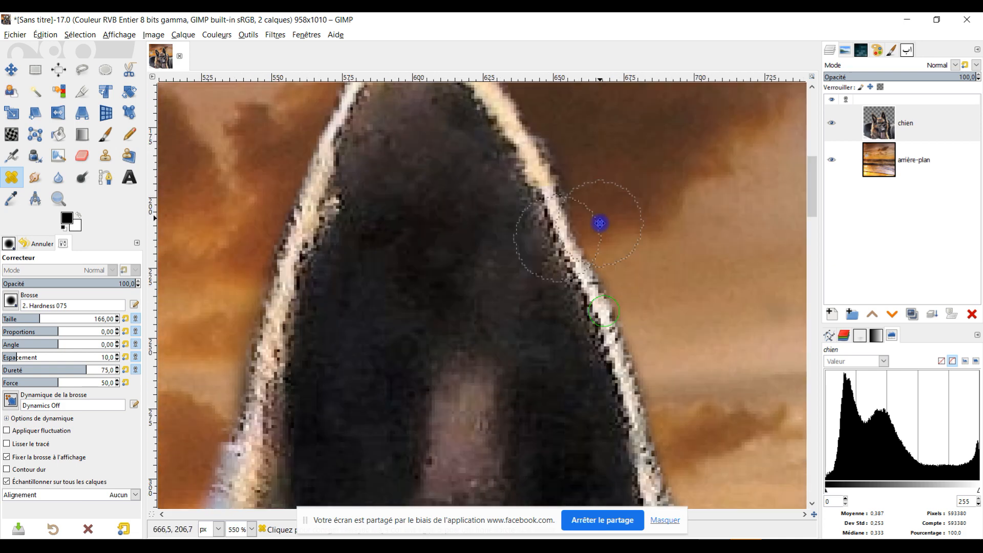
Clone the grey edge fur from lower on the rebuilt ear's right rim over the dark gap just inside the rim at the seam.
scroll(538, 248, "up", 4)
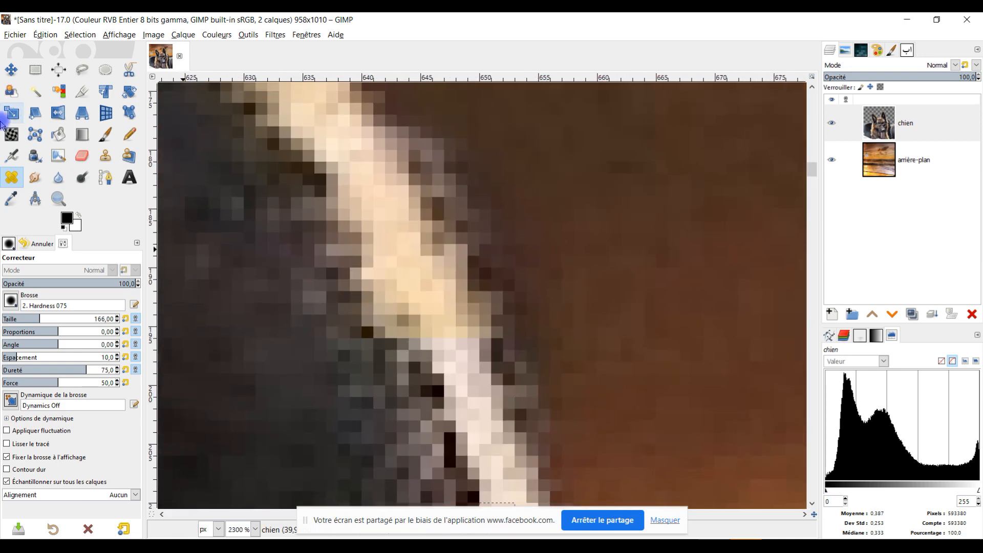
left_click(105, 155)
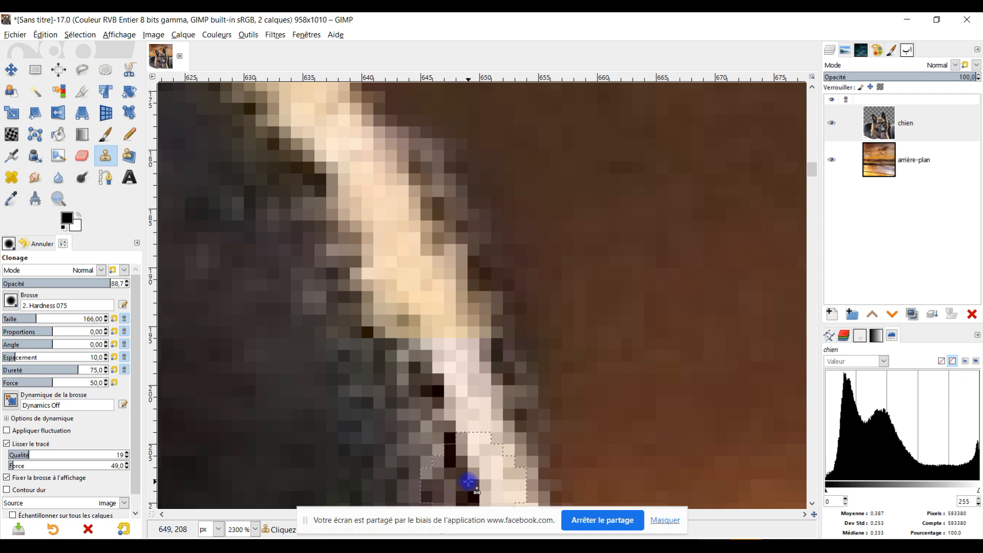
left_click(468, 482, "ctrl")
left_click_drag(418, 342, 403, 345)
scroll(388, 334, "down", 8)
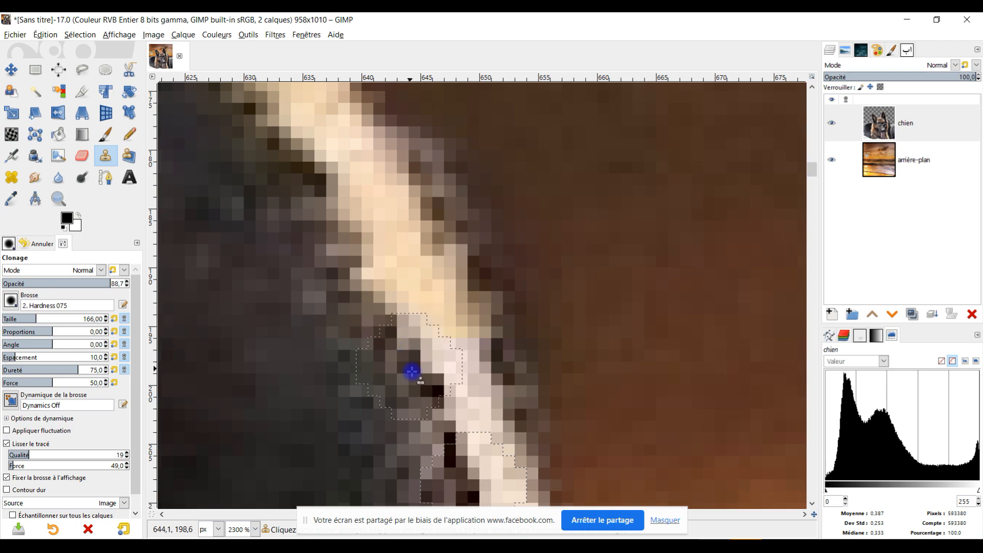
scroll(432, 376, "down", 3)
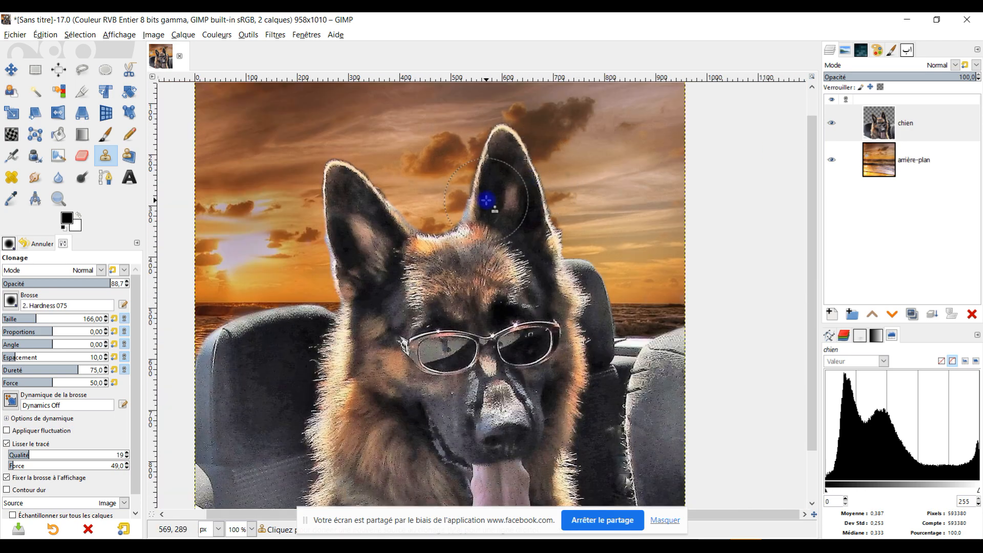
Erase the bluish halo at the rebuilt ear's left base and along the left ear's inner edge with the Eraser at 55.2 opacity.
scroll(362, 278, "up", 7)
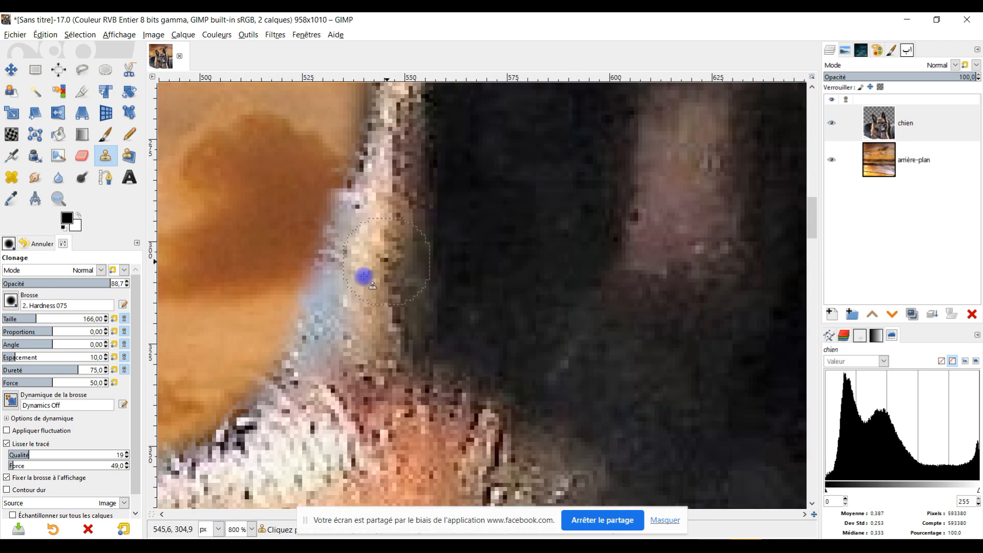
left_click(81, 156)
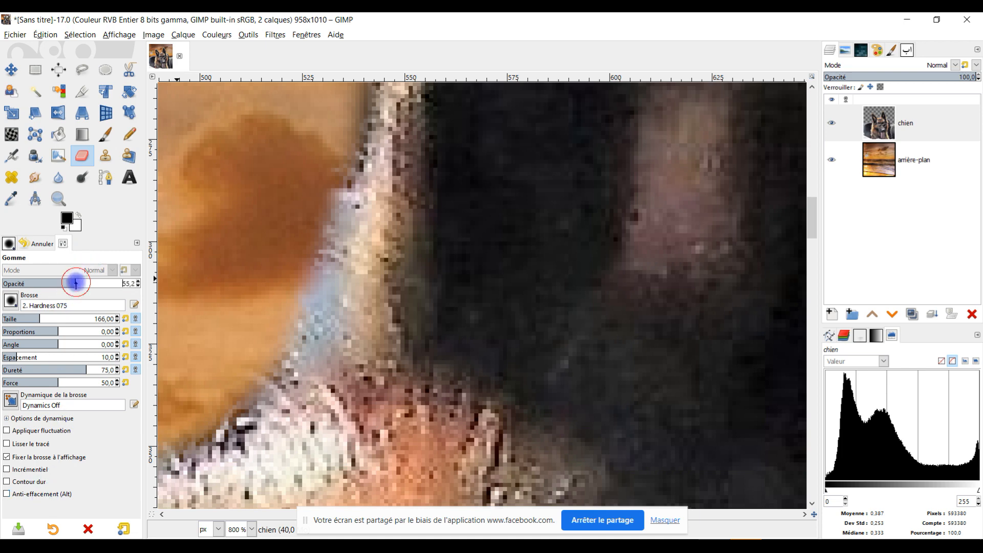
left_click_drag(324, 197, 294, 312)
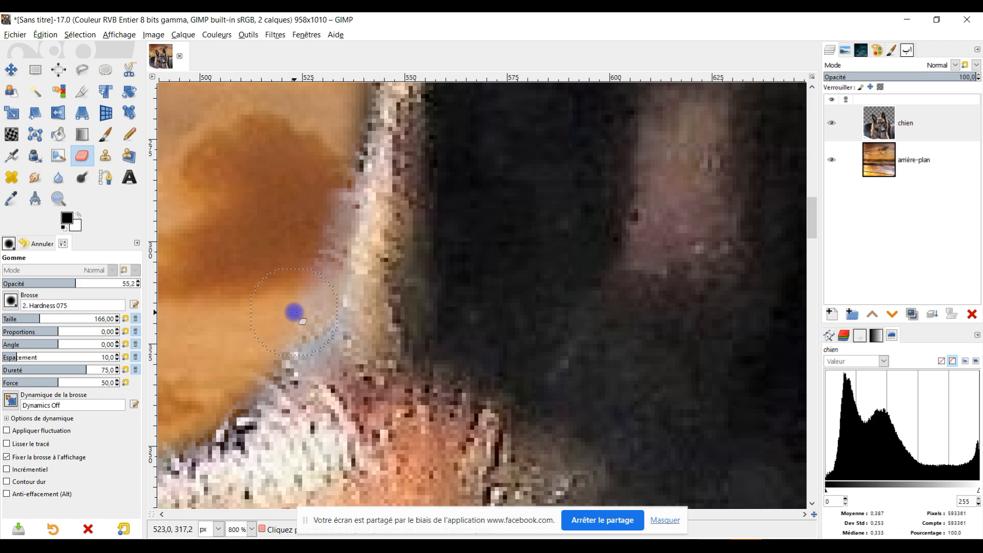
scroll(308, 284, "down", 2)
left_click_drag(310, 289, 616, 270)
scroll(502, 270, "up", 1)
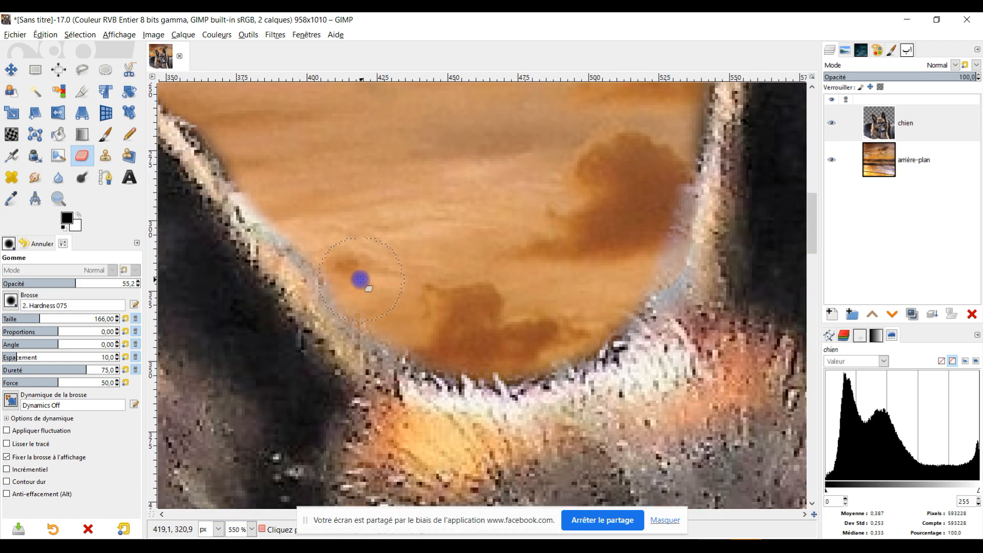
left_click_drag(277, 200, 341, 291)
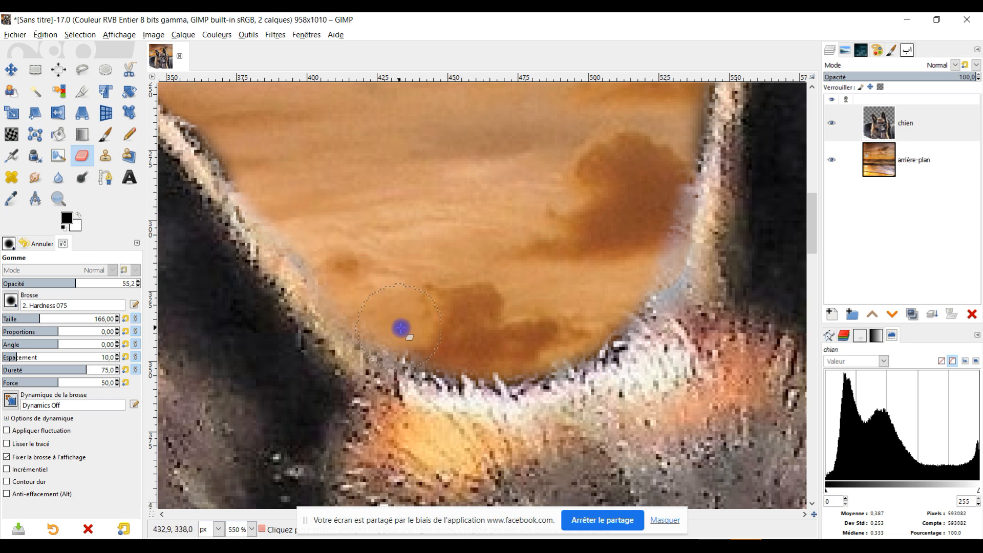
Reduce the Eraser opacity to 16.9 and fade the pale halo along the left ear's outer edge down to the headrest.
left_click(25, 285)
scroll(334, 223, "down", 3)
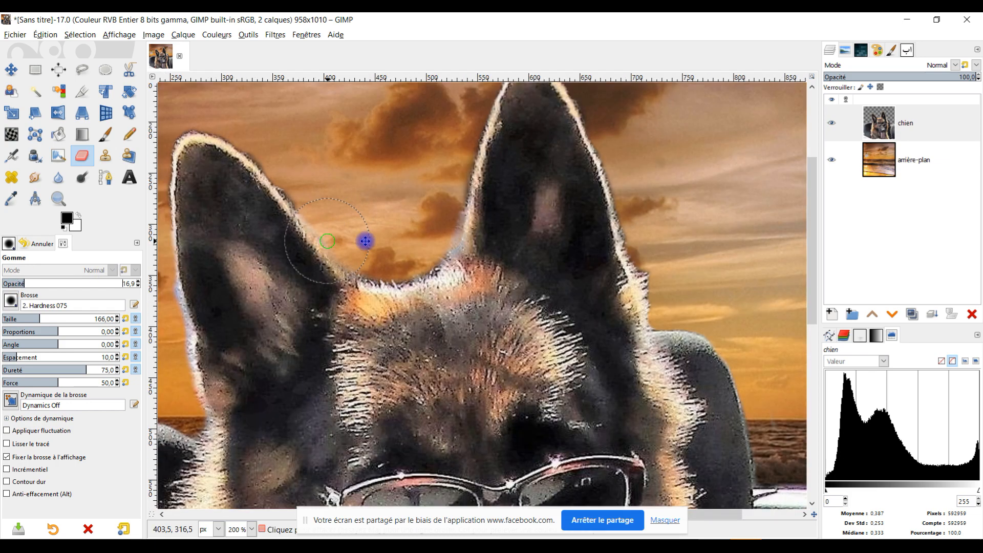
scroll(317, 365, "up", 3)
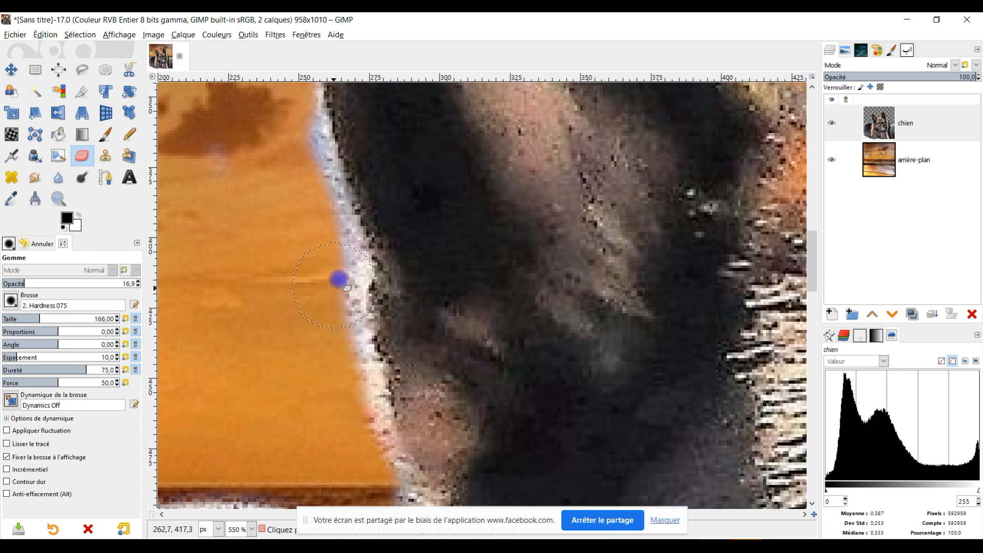
mouse_move(337, 276)
left_mouse_down()
mouse_move(299, 131)
mouse_move(349, 351)
mouse_move(338, 325)
mouse_move(340, 248)
mouse_move(342, 268)
mouse_move(300, 121)
mouse_move(302, 141)
left_mouse_up()
left_click(332, 321)
mouse_move(353, 400)
left_mouse_down()
mouse_move(366, 432)
mouse_move(369, 373)
mouse_move(349, 362)
mouse_move(384, 417)
left_mouse_up()
scroll(384, 417, "down", 3)
scroll(405, 399, "up", 2)
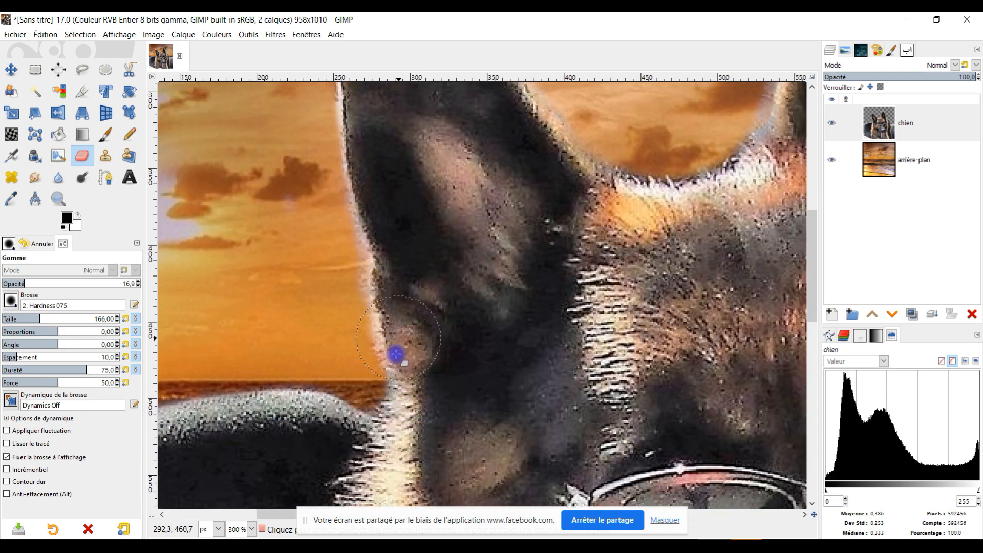
mouse_move(378, 390)
left_mouse_down()
mouse_move(390, 382)
mouse_move(351, 323)
mouse_move(353, 297)
left_mouse_up()
scroll(533, 278, "down", 4)
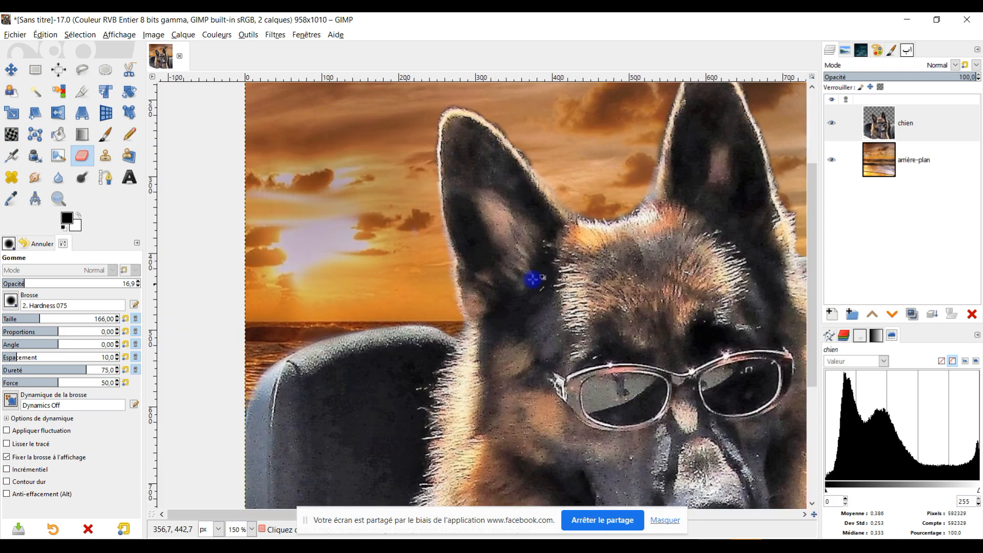
Soften the left ear's upper outline and its inner edge down toward the head with the low-opacity Eraser.
scroll(500, 291, "up", 5)
mouse_move(451, 227)
left_mouse_down()
mouse_move(462, 212)
mouse_move(463, 136)
mouse_move(483, 160)
left_mouse_up()
mouse_move(266, 294)
left_mouse_down()
mouse_move(317, 291)
mouse_move(272, 296)
mouse_move(211, 283)
mouse_move(268, 274)
mouse_move(544, 403)
left_mouse_up()
left_click_drag(292, 188, 321, 189)
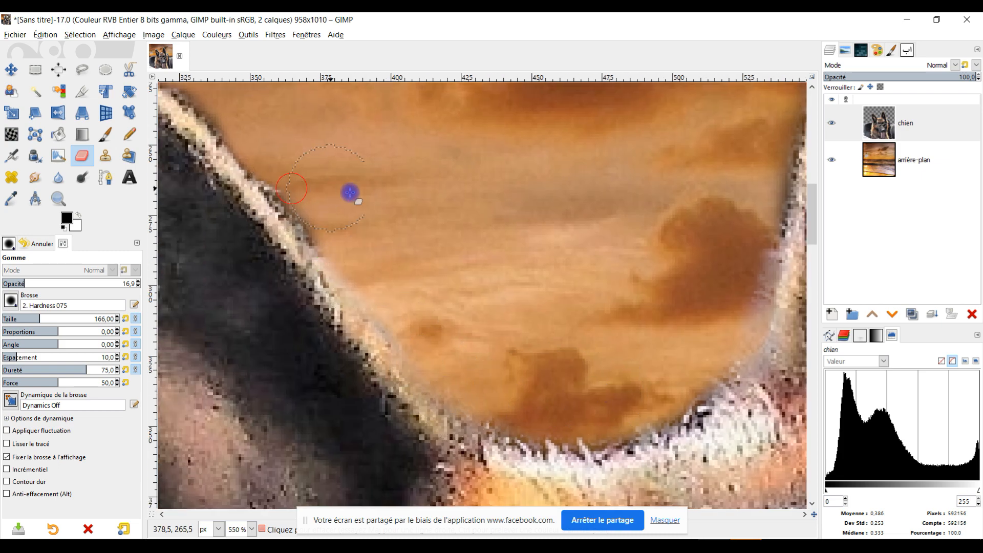
Soften the lower right edge of the rebuilt ear down to the fur tufts at its base with the Eraser.
scroll(434, 222, "down", 2)
left_click_drag(563, 244, 455, 337)
left_click_drag(673, 221, 498, 296)
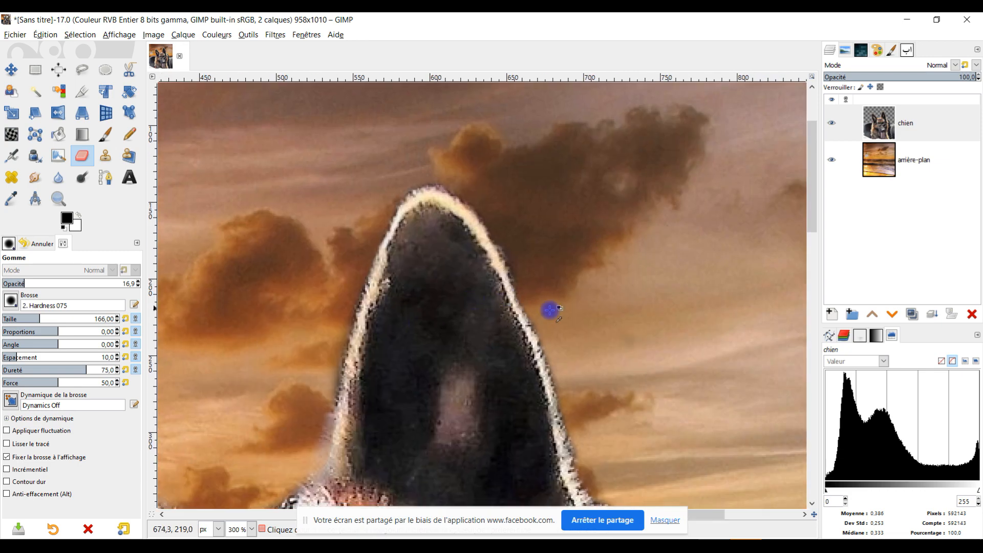
scroll(612, 386, "up", 2)
left_click_drag(616, 410, 527, 268)
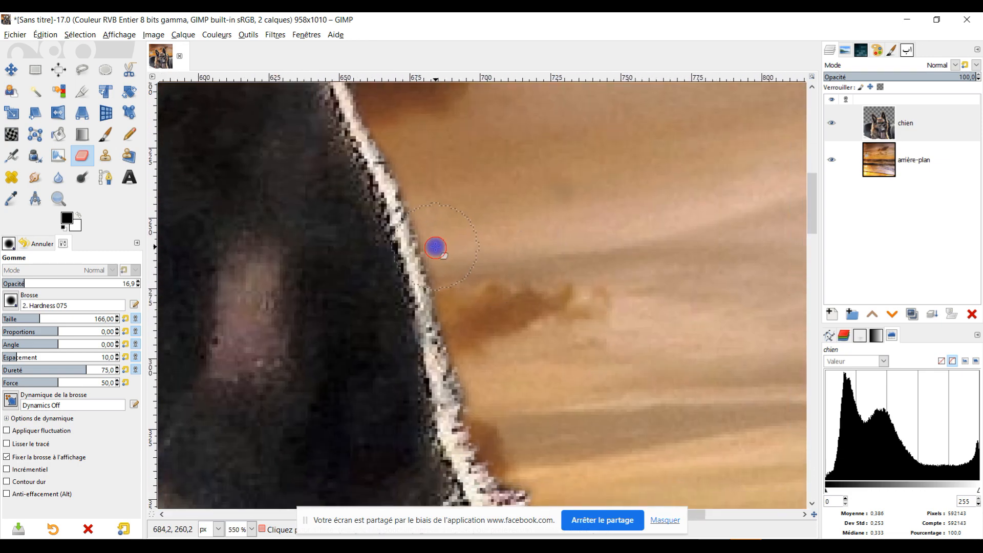
left_click_drag(478, 344, 479, 226)
left_click_drag(540, 406, 533, 389)
mouse_move(584, 443)
left_mouse_down()
mouse_move(546, 303)
mouse_move(498, 329)
mouse_move(507, 322)
mouse_move(475, 221)
mouse_move(428, 149)
mouse_move(439, 185)
mouse_move(483, 213)
left_mouse_up()
scroll(521, 224, "down", 4)
left_click_drag(591, 280, 569, 226)
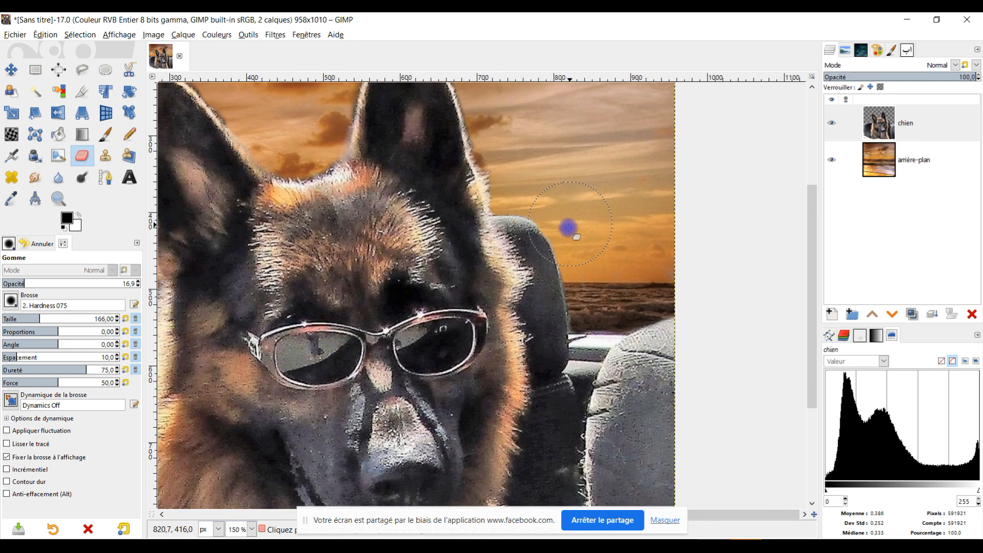
Fade the stray light pixels around the rebuilt ear's tip and down its upper right outline with the Eraser.
scroll(427, 192, "up", 3)
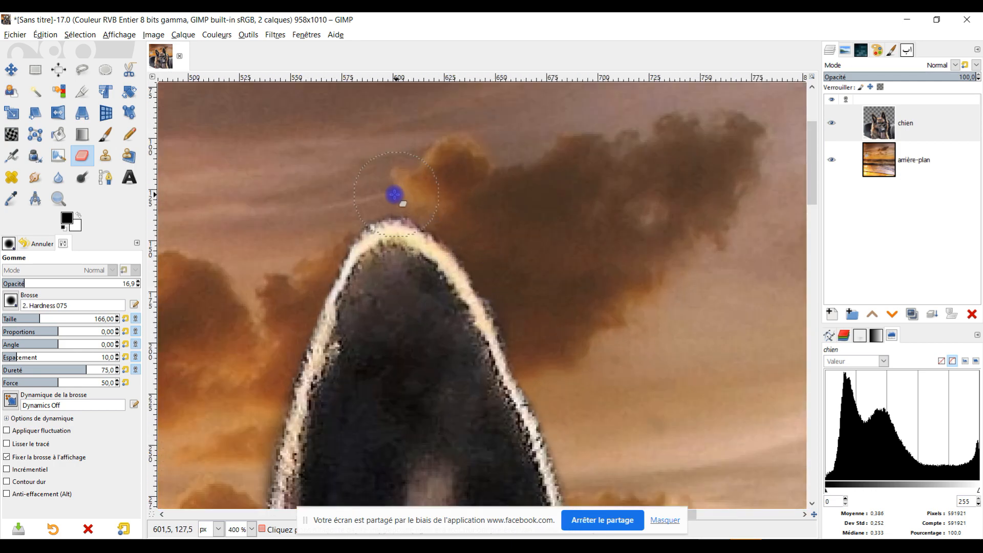
left_click_drag(366, 211, 347, 214)
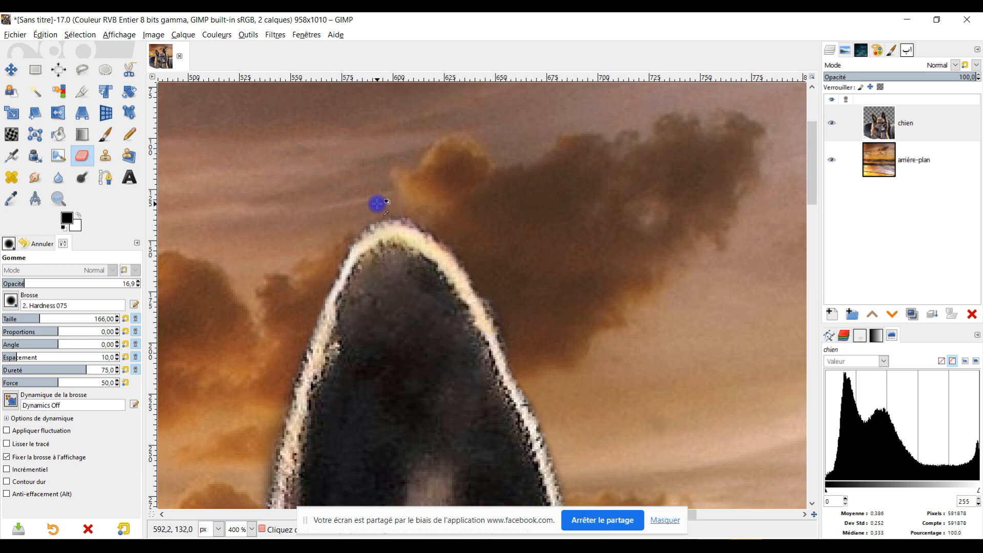
scroll(377, 204, "up", 3)
mouse_move(393, 244)
left_mouse_down()
mouse_move(421, 233)
mouse_move(460, 240)
mouse_move(624, 357)
mouse_move(677, 480)
left_mouse_up()
scroll(698, 434, "down", 3)
left_click_drag(697, 430, 495, 75)
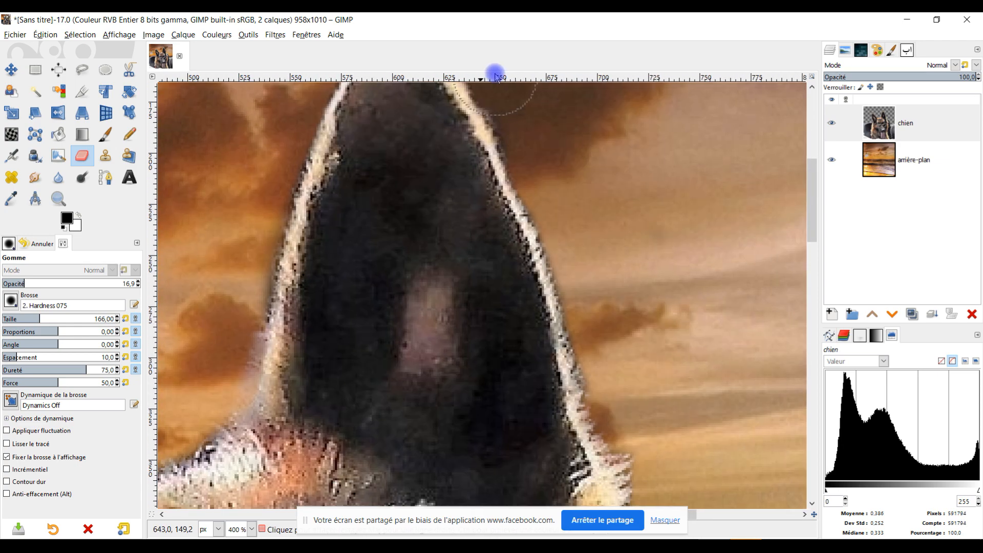
Soften the rebuilt ear's right edge below the tip with further light Eraser strokes.
scroll(551, 214, "up", 3)
mouse_move(496, 221)
left_mouse_down()
mouse_move(564, 348)
mouse_move(559, 324)
mouse_move(543, 316)
mouse_move(551, 344)
left_mouse_up()
left_click_drag(551, 374, 572, 447)
scroll(571, 403, "down", 5)
mouse_move(449, 379)
left_mouse_down()
mouse_move(468, 337)
mouse_move(592, 192)
left_mouse_up()
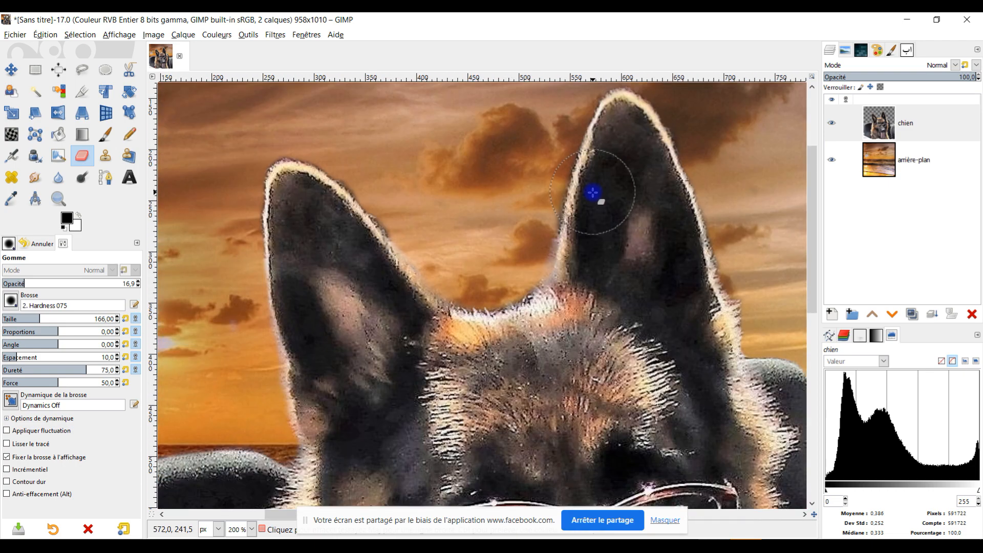
Fade the remaining pale fringe along the rebuilt ear's left edge and around the left ear's outline with low-opacity Eraser strokes.
scroll(318, 218, "up", 4)
scroll(442, 154, "up", 1)
mouse_move(442, 154)
left_mouse_down()
mouse_move(509, 401)
mouse_move(482, 327)
mouse_move(457, 295)
mouse_move(529, 376)
mouse_move(432, 270)
mouse_move(527, 358)
mouse_move(447, 298)
mouse_move(567, 404)
mouse_move(467, 314)
mouse_move(318, 204)
mouse_move(327, 198)
mouse_move(294, 193)
mouse_move(560, 288)
left_mouse_up()
mouse_move(552, 247)
left_mouse_down()
mouse_move(487, 245)
mouse_move(471, 230)
mouse_move(397, 235)
mouse_move(329, 281)
mouse_move(303, 377)
left_mouse_up()
left_click_drag(392, 358, 518, 182)
mouse_move(416, 274)
left_mouse_down()
mouse_move(411, 433)
mouse_move(425, 441)
left_mouse_up()
left_click_drag(494, 333, 510, 130)
left_click_drag(402, 188, 425, 373)
left_click_drag(429, 317, 428, 476)
left_click_drag(559, 355, 533, 90)
left_click_drag(409, 160, 434, 232)
scroll(441, 241, "down", 8, "ctrl")
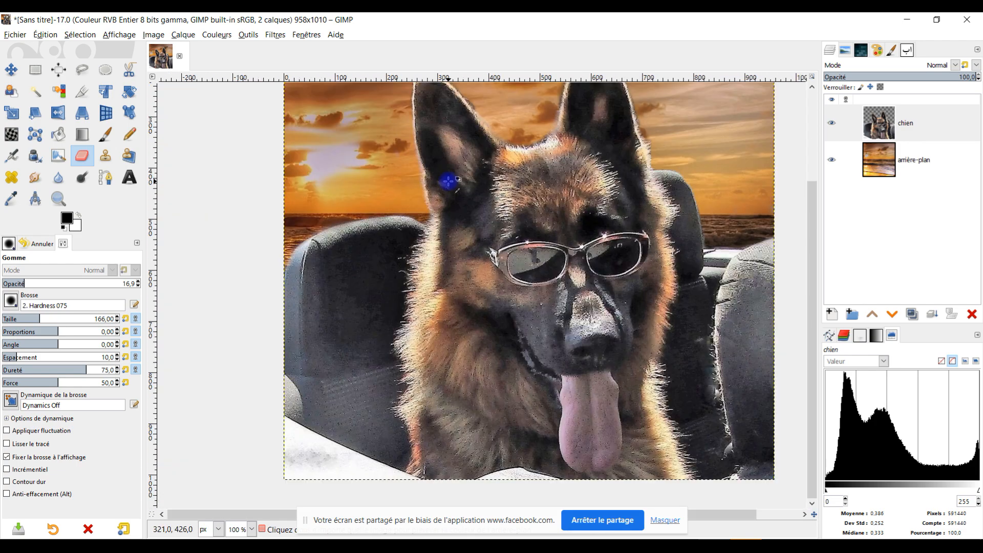
Erase the leftover fringe on the lower part of the left ear's outer edge.
scroll(444, 230, "up", 6, "ctrl")
mouse_move(351, 145)
left_mouse_down()
mouse_move(375, 157)
mouse_move(365, 211)
mouse_move(344, 198)
mouse_move(367, 209)
left_mouse_up()
scroll(367, 208, "down", 7, "ctrl")
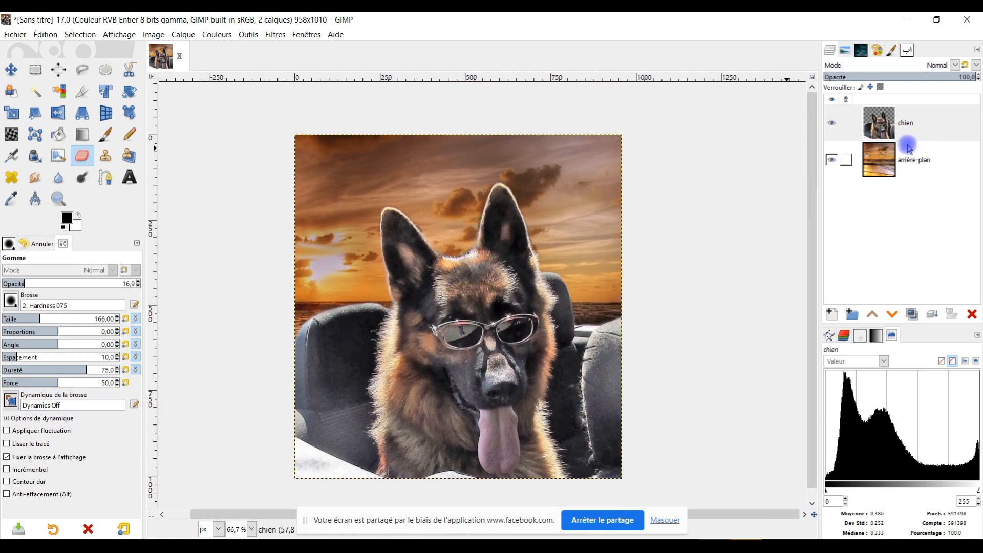
Move the arrière-plan layer up and sideways so the horizon sits at mid-height of the left ear with the sun beside that ear.
left_click(887, 167)
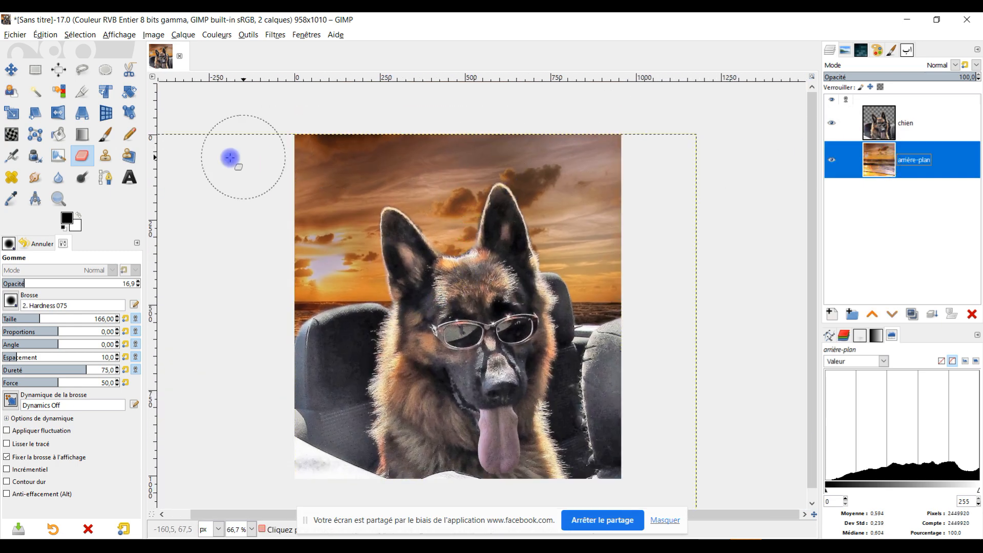
left_click(11, 70)
left_click_drag(352, 233, 451, 226)
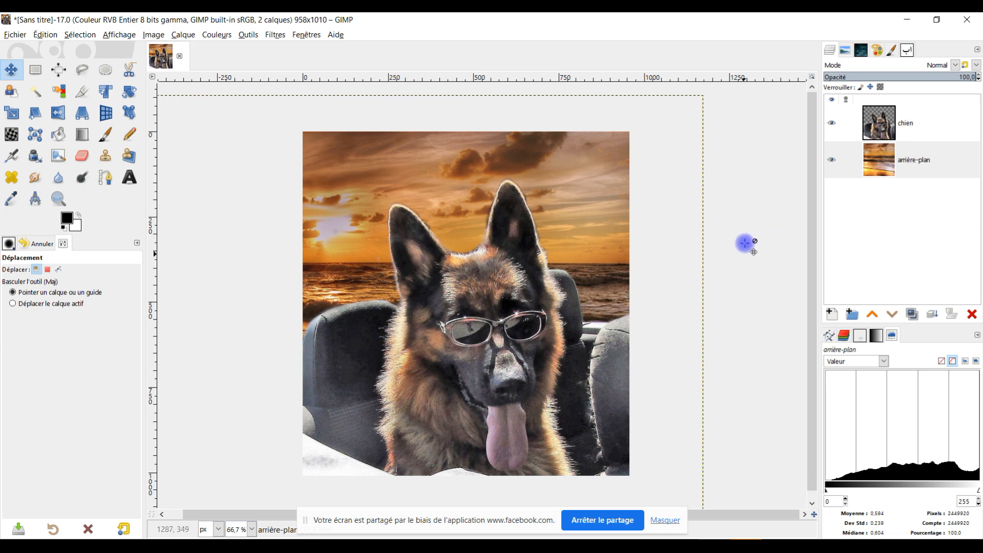
left_click_drag(352, 246, 360, 224)
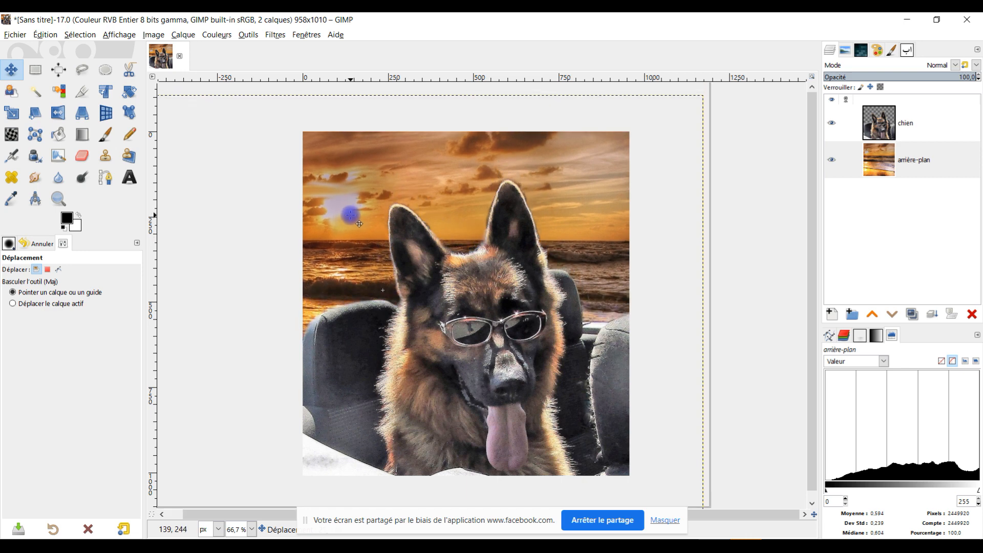
mouse_move(359, 224)
left_mouse_down()
mouse_move(411, 172)
mouse_move(364, 208)
left_mouse_up()
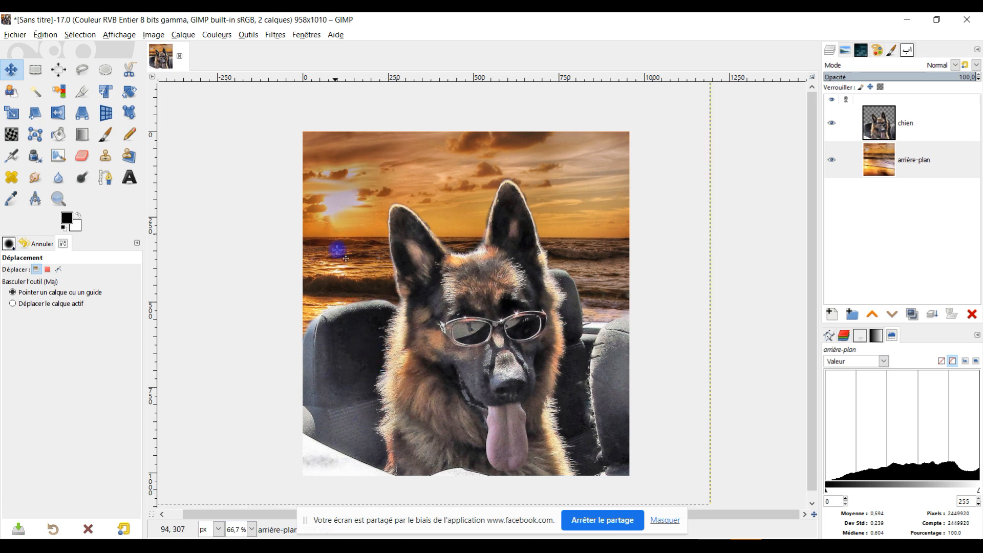
Nudge the arrière-plan layer slightly to the left so the sun sits farther from the dog's left ear.
left_click_drag(337, 206, 325, 237)
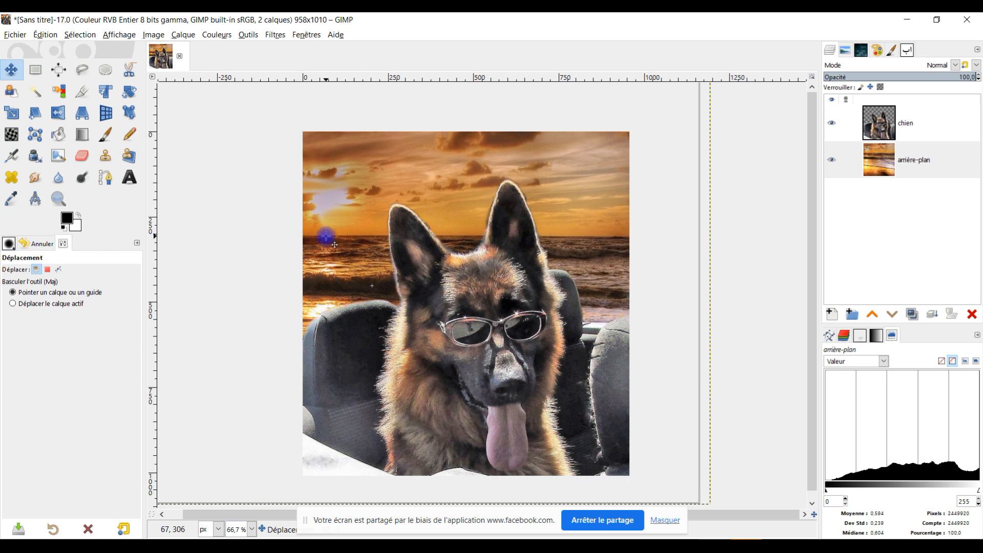
Duplicate the chien layer and place the copy beneath the arrière-plan layer.
left_click(885, 132)
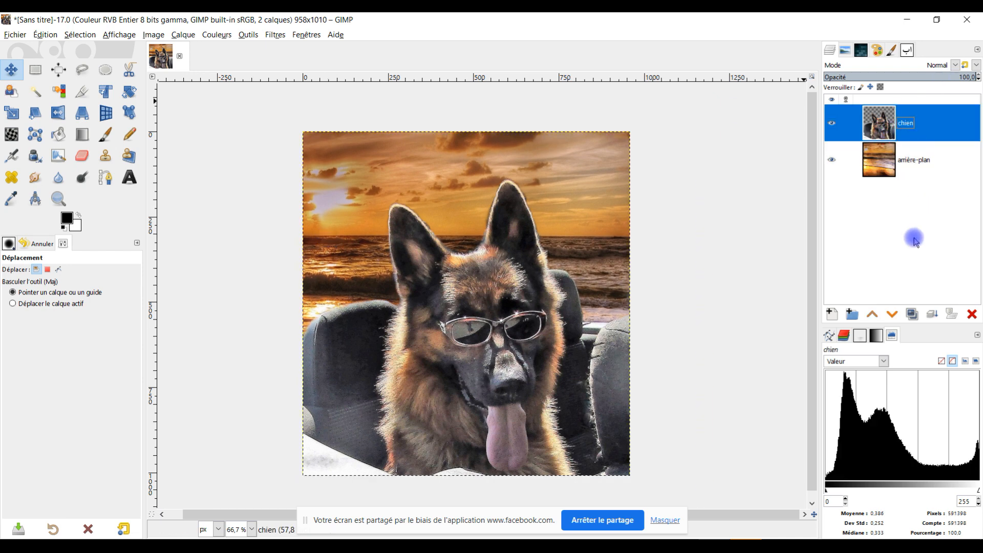
left_click(911, 314)
left_click_drag(904, 132, 905, 235)
Create a transparent layer named correspondance above the chien layer with the Couleur LCh blend mode.
left_click(902, 124)
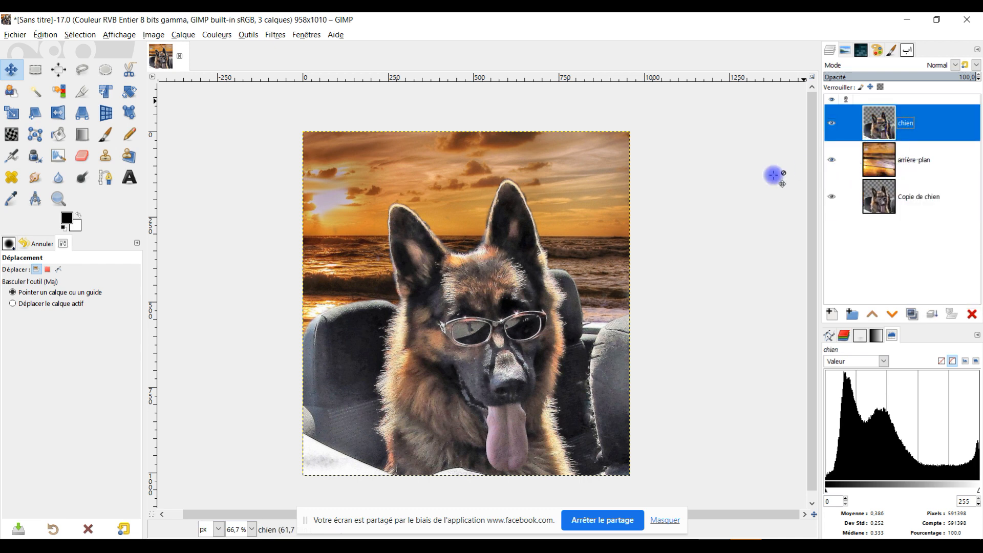
left_click(859, 337)
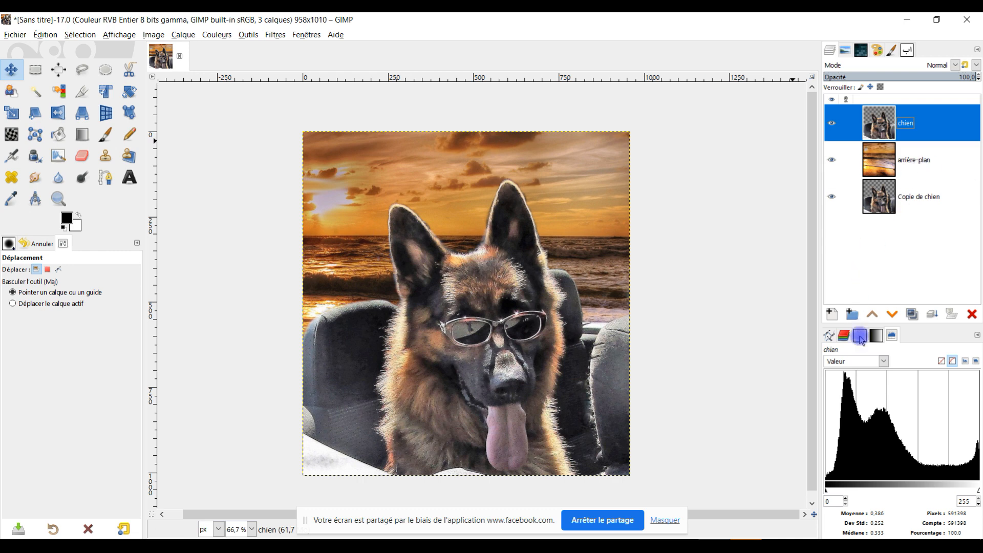
left_click(835, 316)
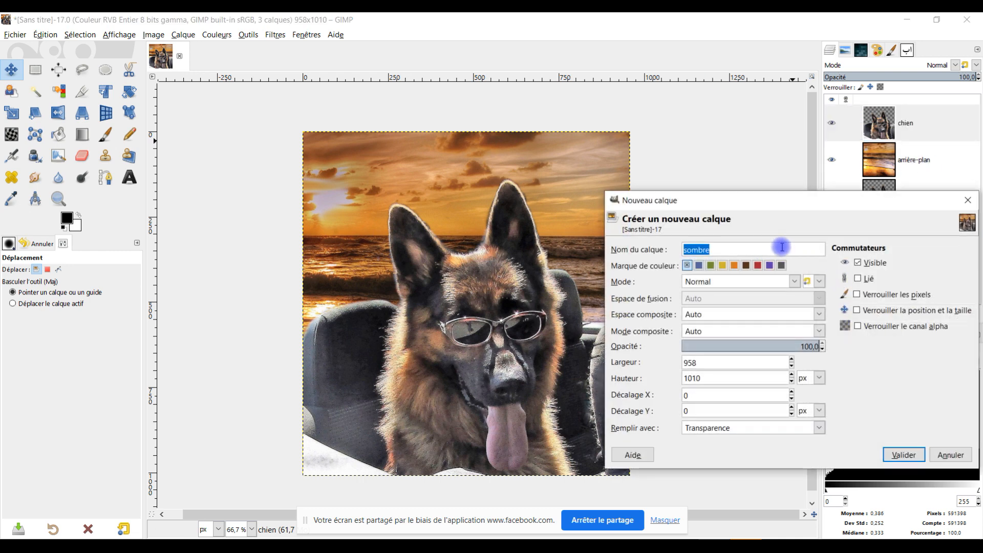
type("correspondance")
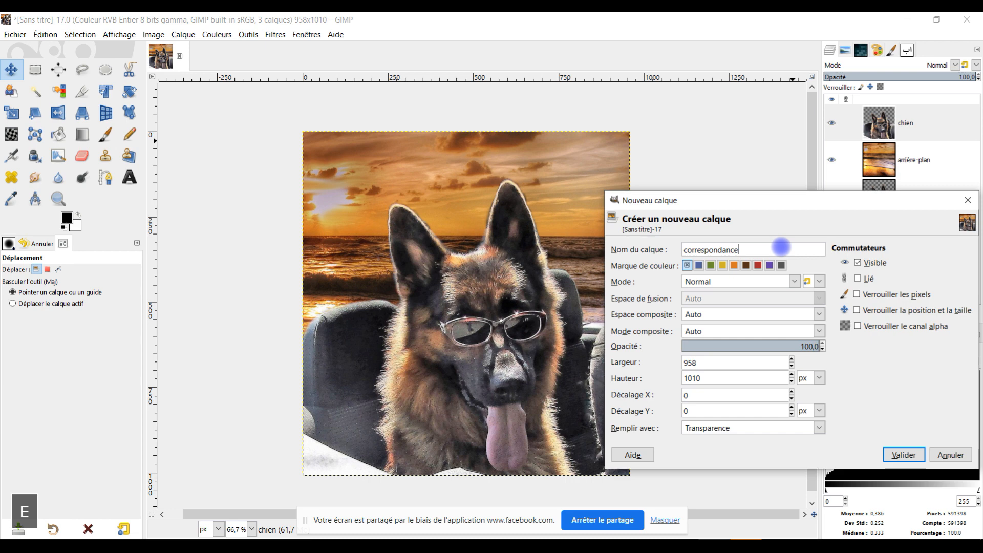
left_click(714, 282)
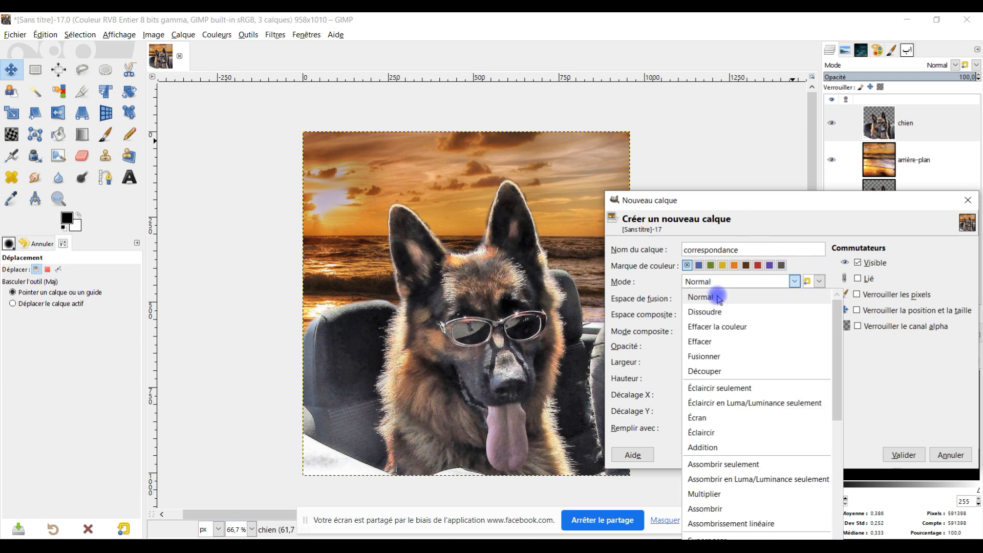
scroll(731, 533, "down", 3)
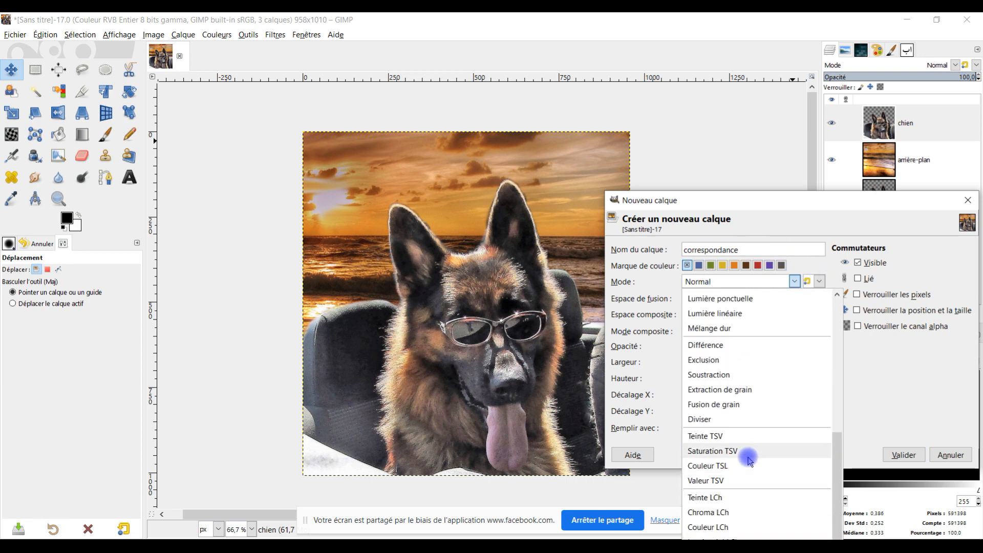
left_click(855, 203)
left_click_drag(856, 203, 733, 41)
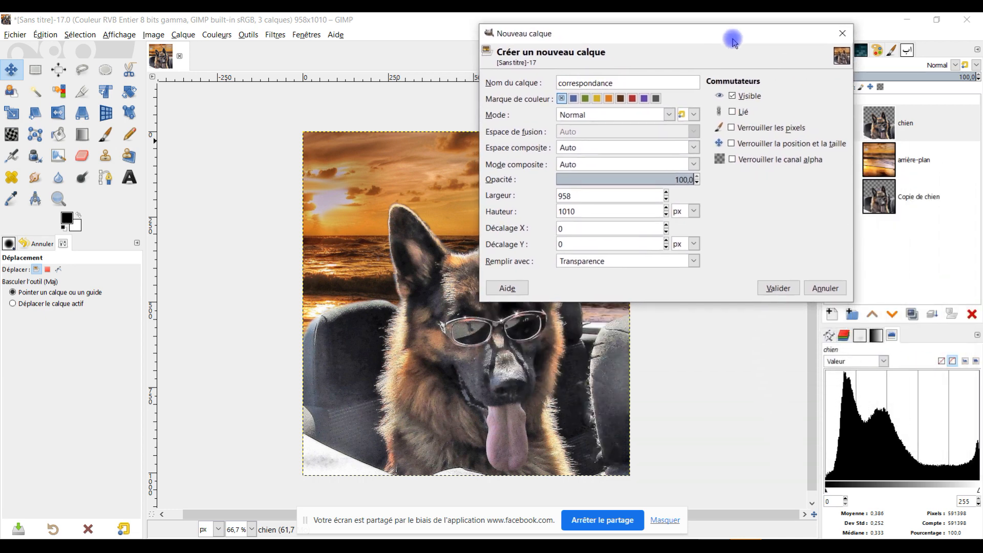
left_click(668, 115)
scroll(631, 433, "down", 3)
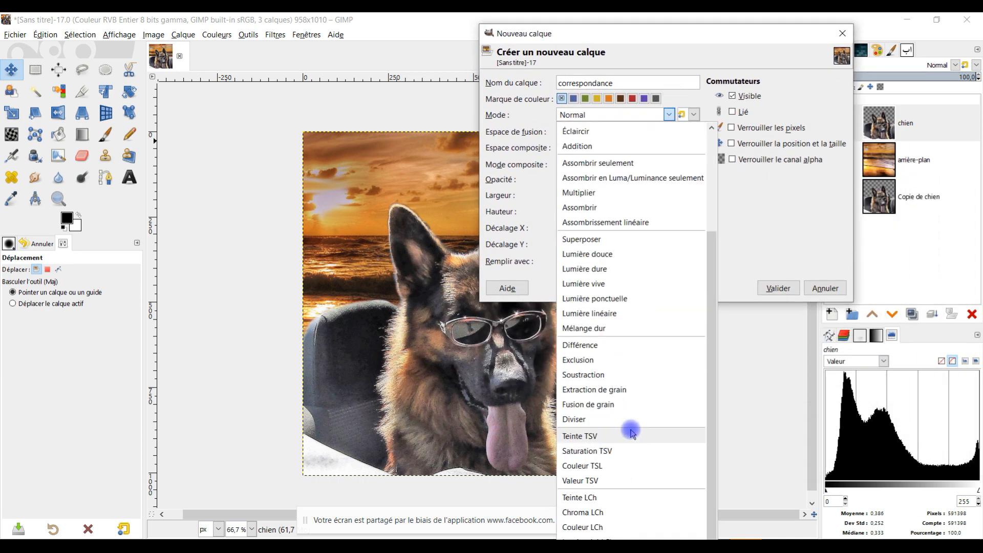
left_click(629, 528)
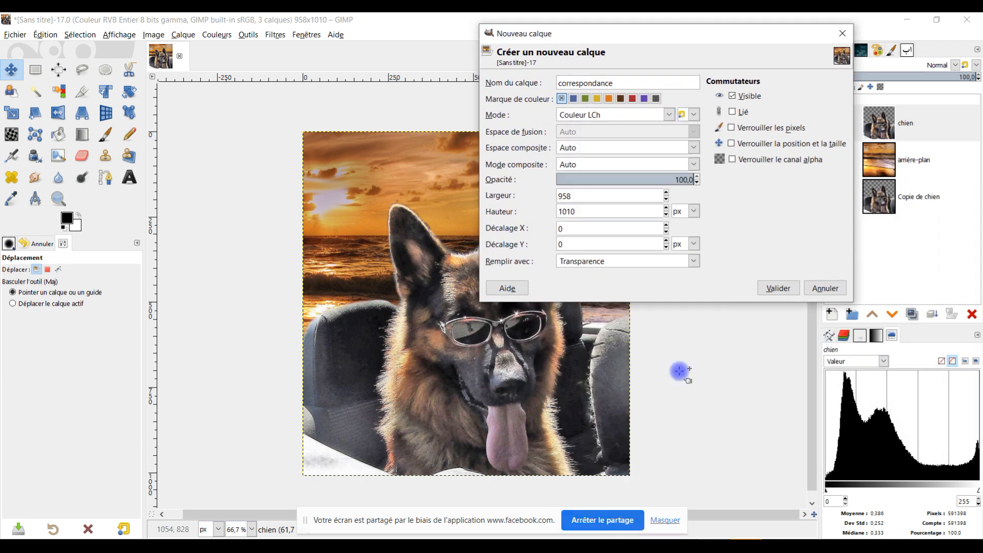
left_click(781, 288)
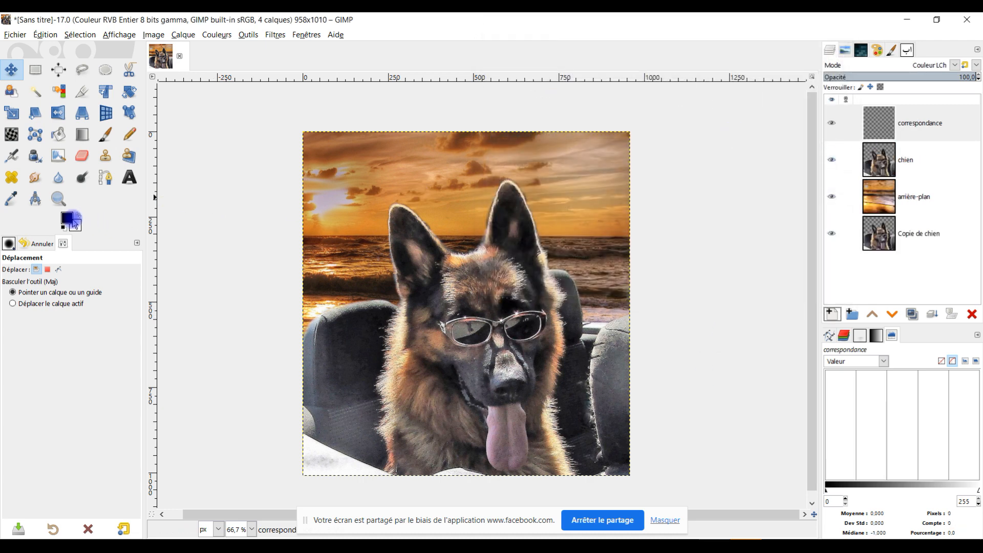
Set the foreground colour to neutral grey with R, G and B at 50 on the 0–100 scale.
left_click(66, 219)
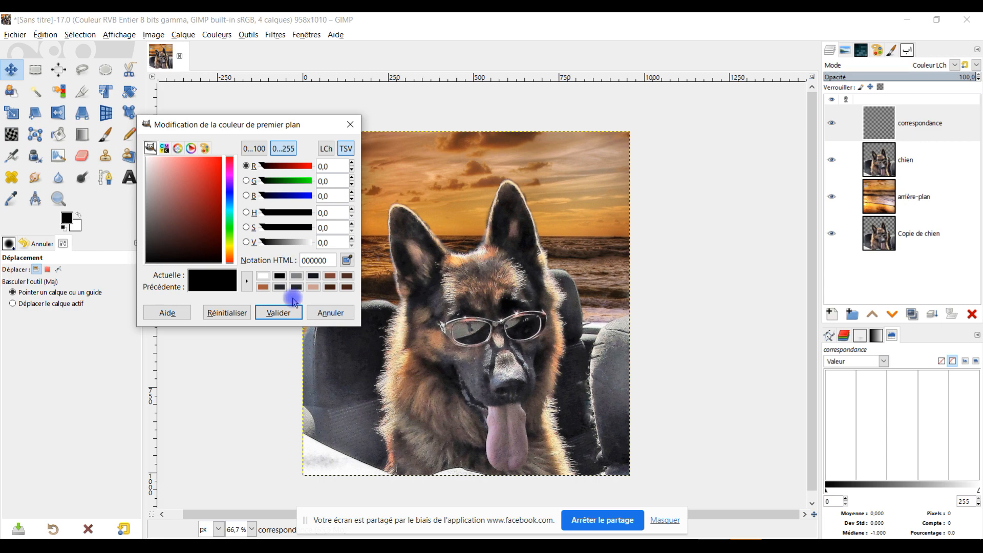
left_click(301, 276)
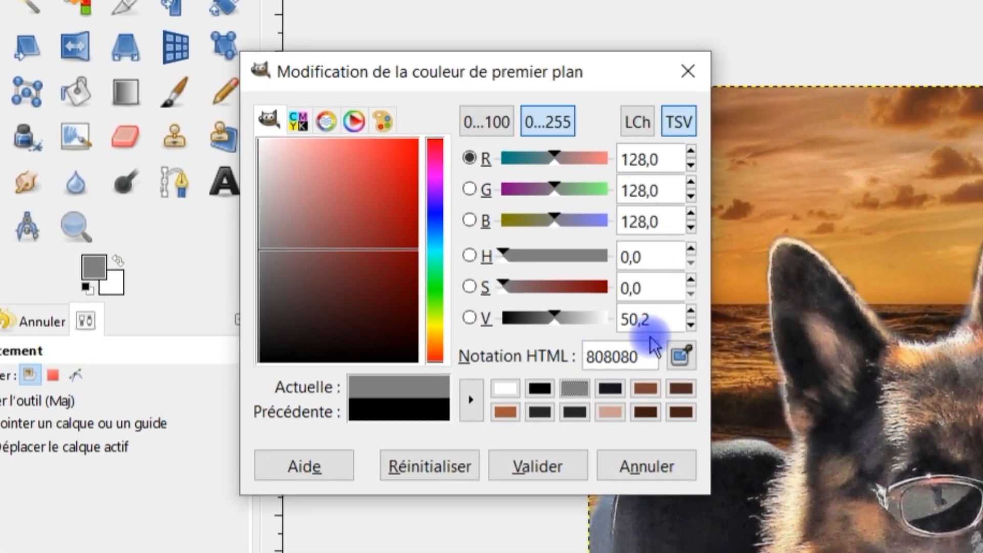
left_click(637, 121)
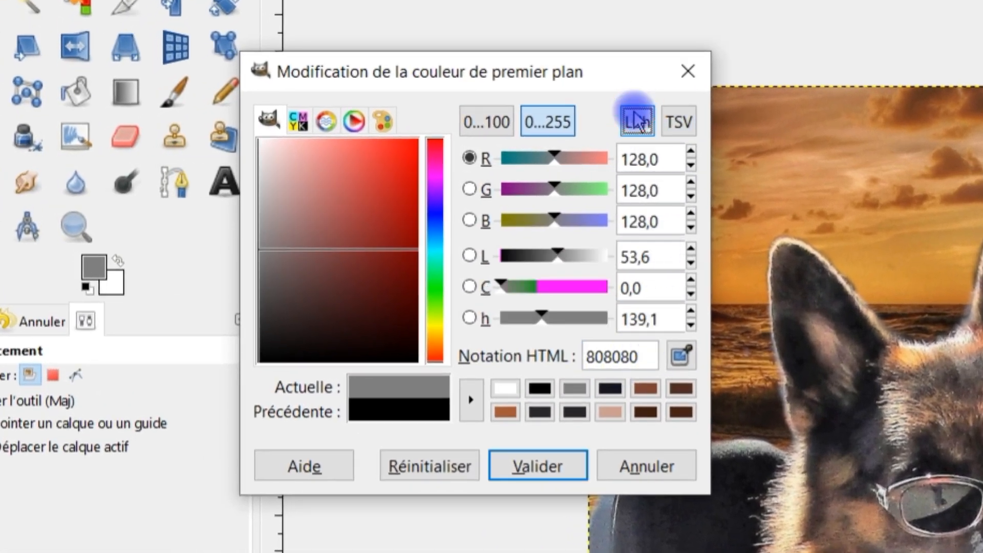
left_click(677, 121)
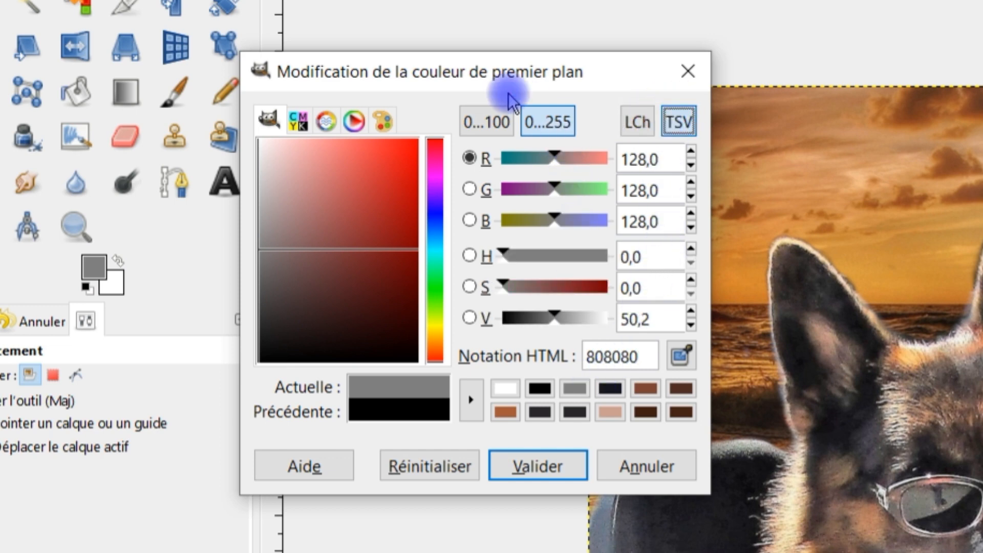
left_click(486, 122)
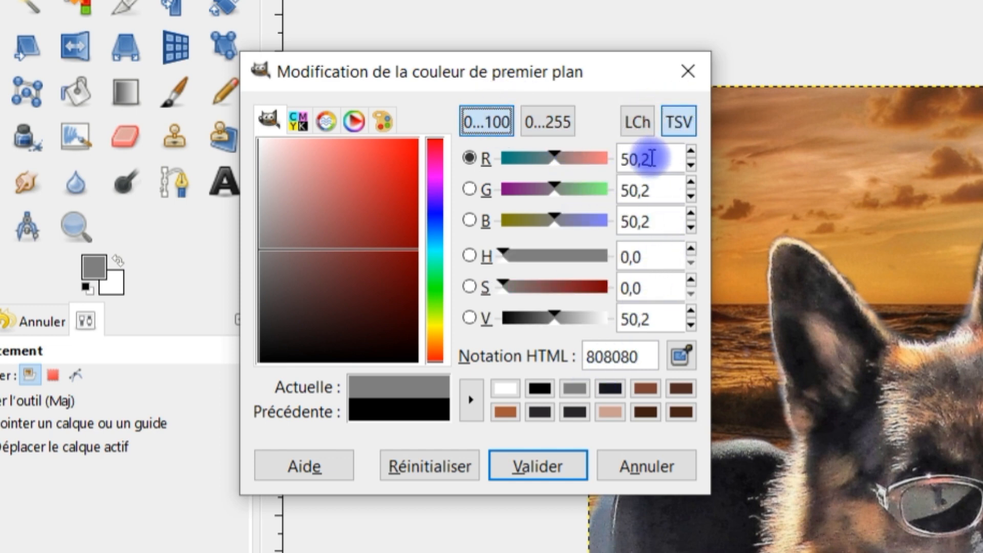
left_click_drag(650, 158, 604, 159)
type("5")
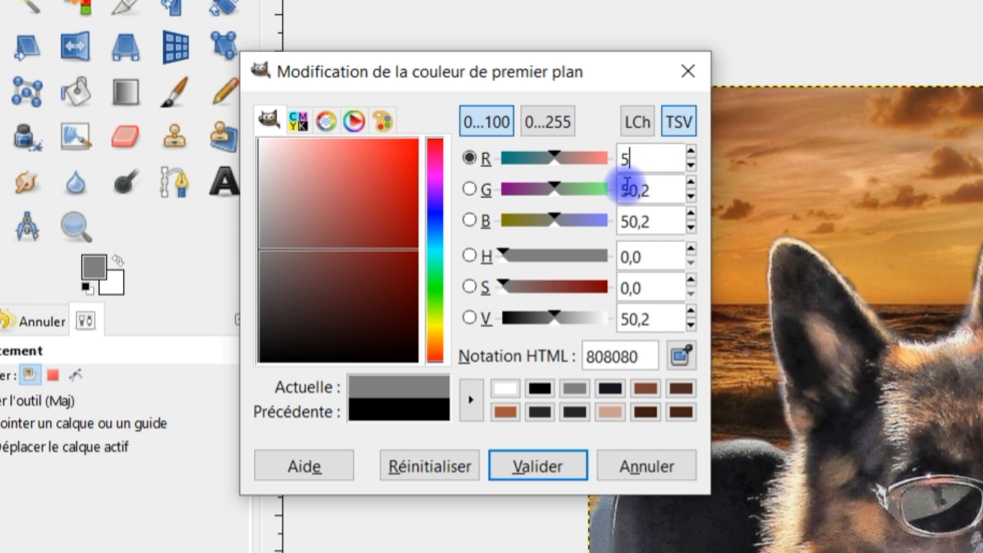
type("0")
left_click_drag(661, 189, 598, 189)
type("50")
left_click_drag(652, 221, 591, 223)
type("50")
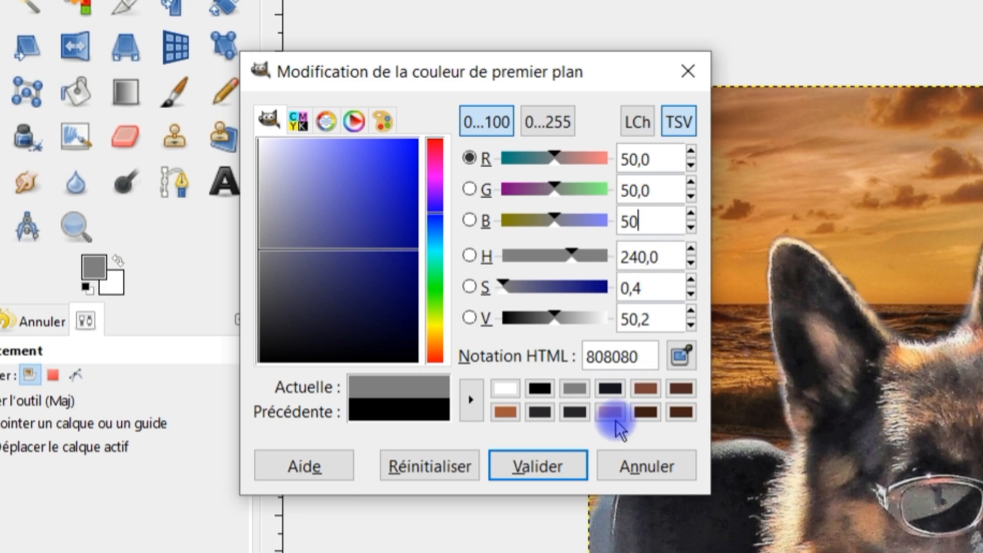
left_click(558, 467)
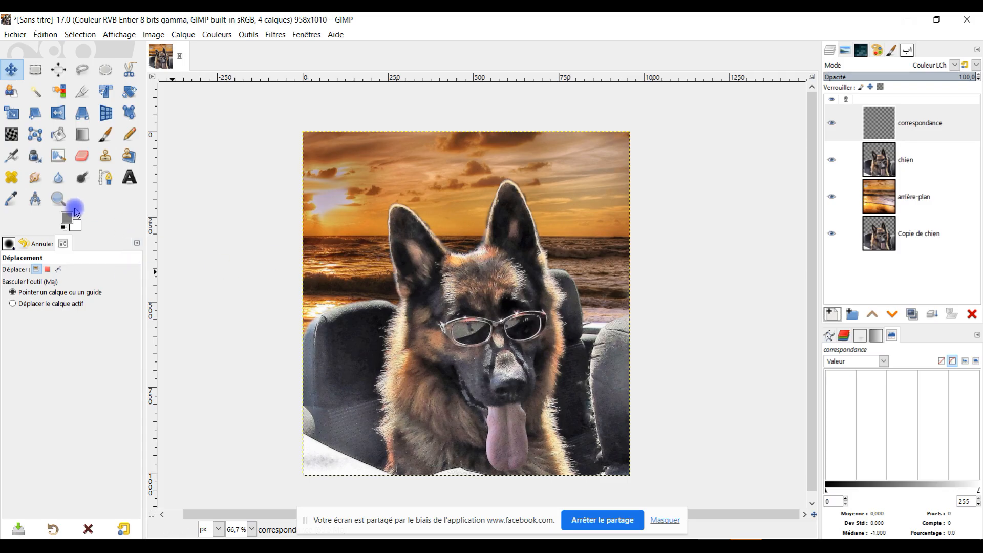
Fill the correspondance layer with the grey foreground colour.
left_click_drag(69, 226, 578, 233)
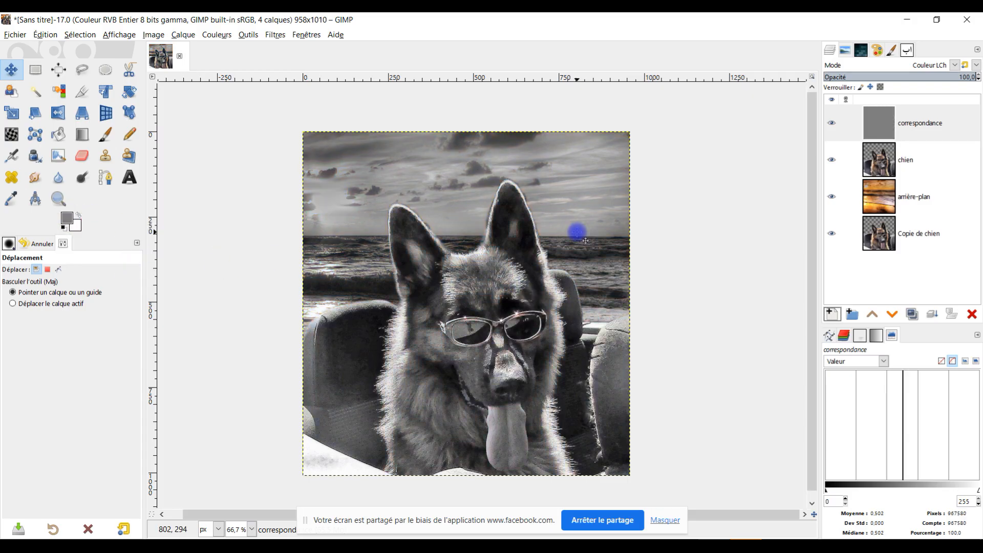
left_click_drag(616, 195, 595, 186)
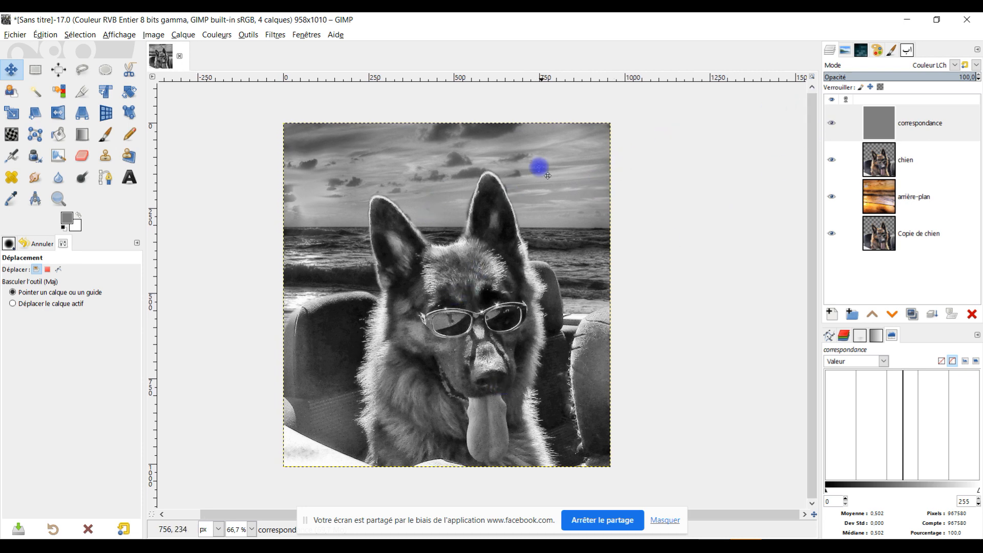
Open the Curves adjustment for the chien layer, try lowering the midpoint of the Value curve, and reset it.
left_click(889, 161)
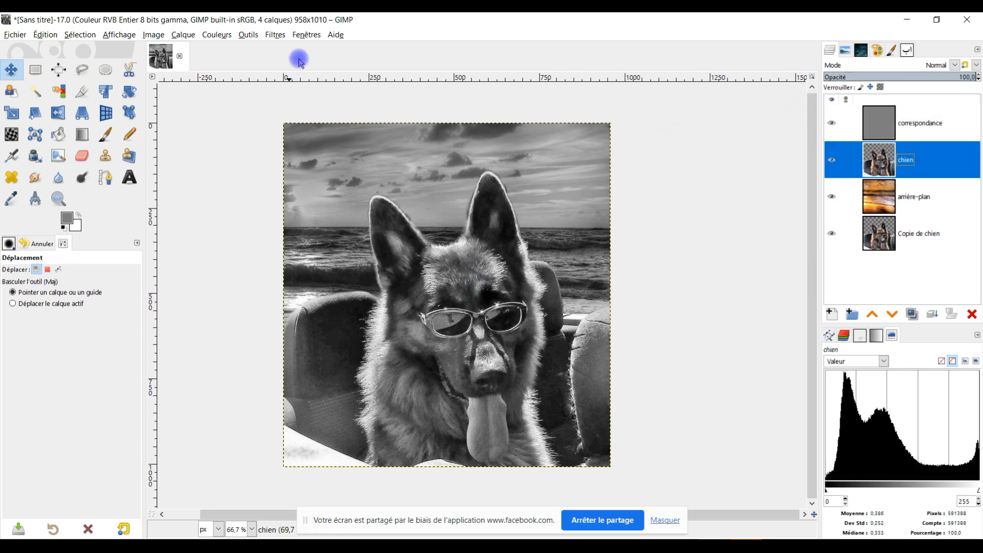
left_click(214, 34)
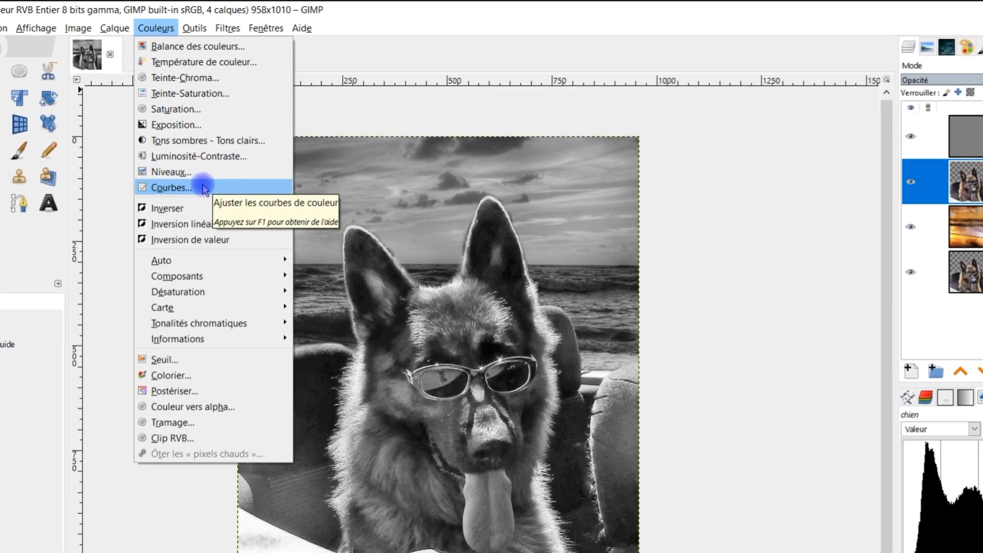
left_click(205, 189)
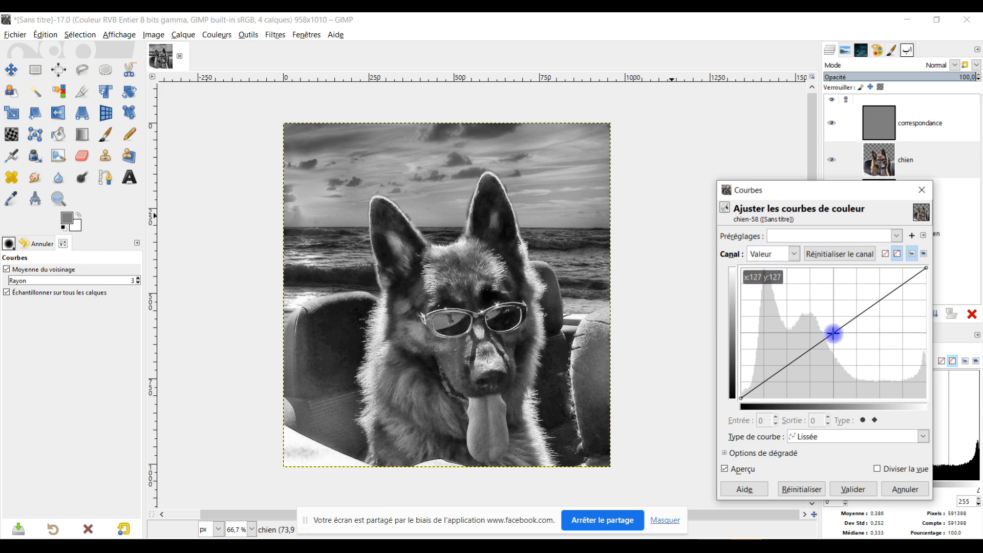
left_click_drag(834, 334, 829, 347)
left_click(794, 488)
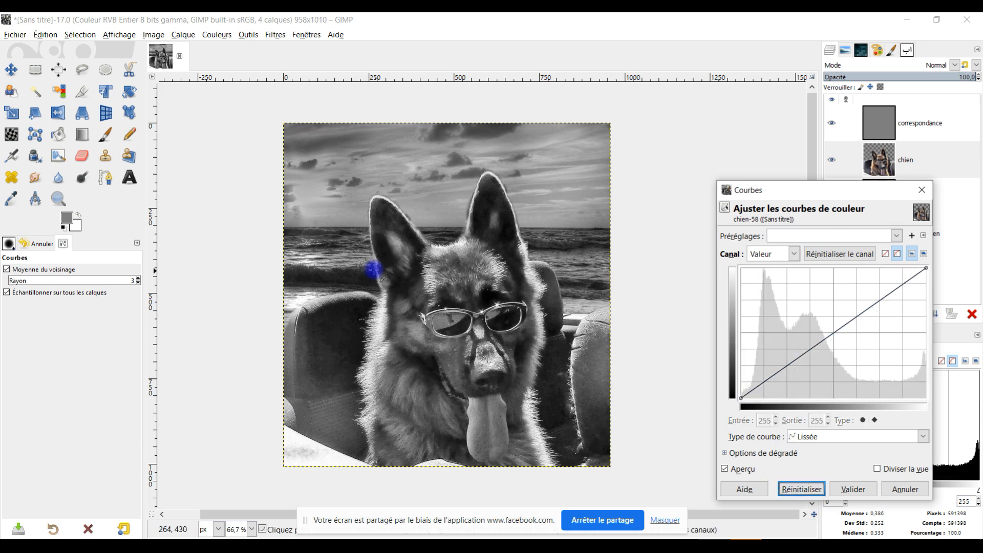
Sample the dark sea and the bright sky near the sun, and set Value curve points at input 36/output 18 and input 181/output 179.
left_click(342, 277)
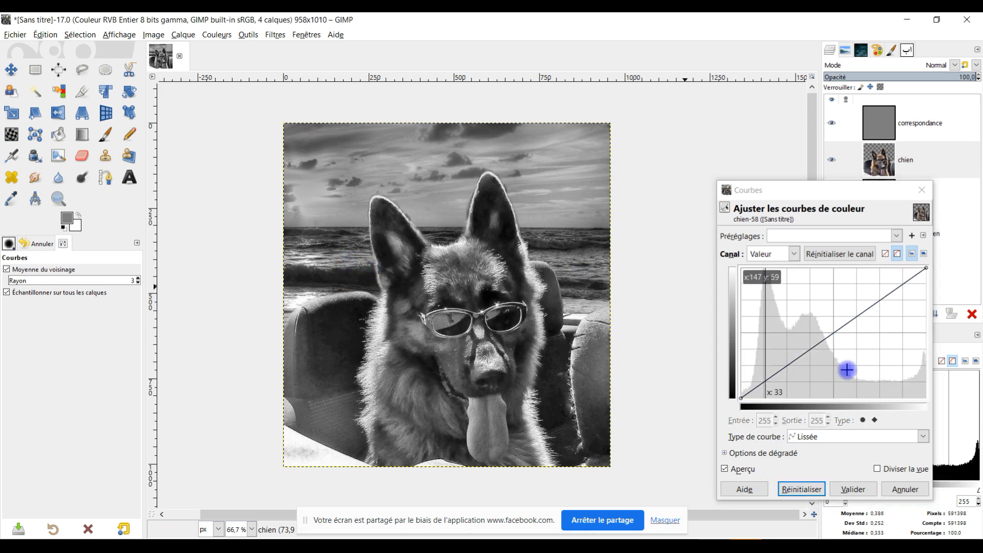
left_click(764, 382)
left_click_drag(764, 382, 765, 389)
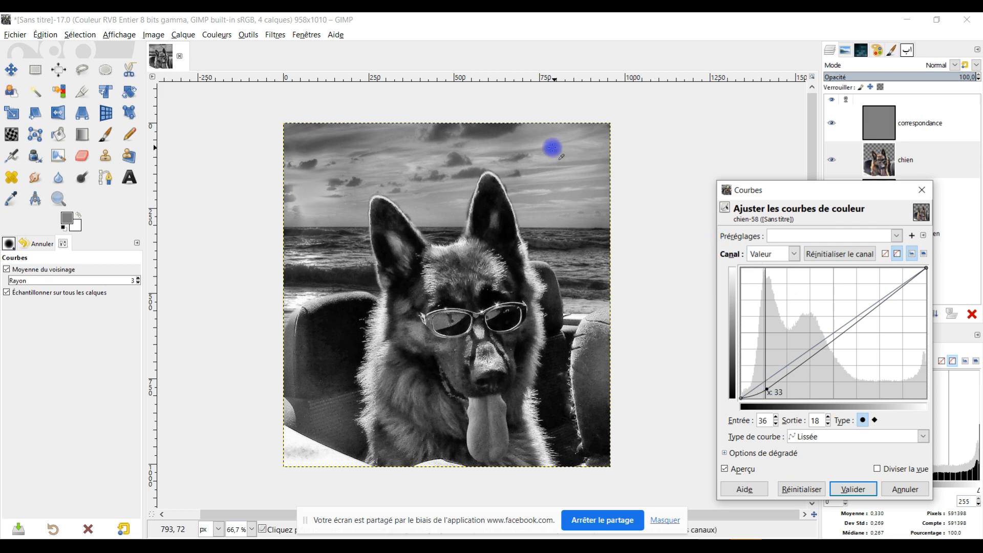
left_click(306, 196)
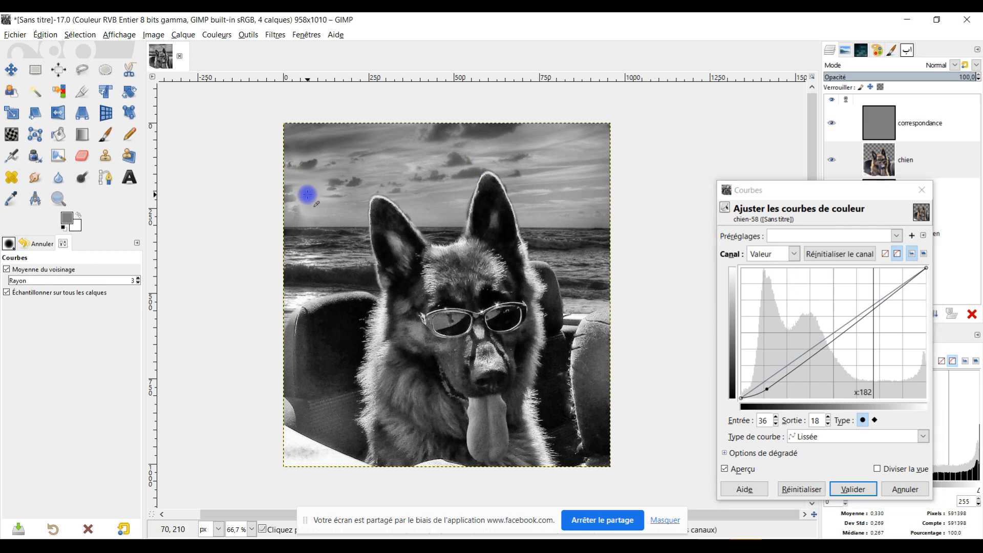
left_click(874, 309)
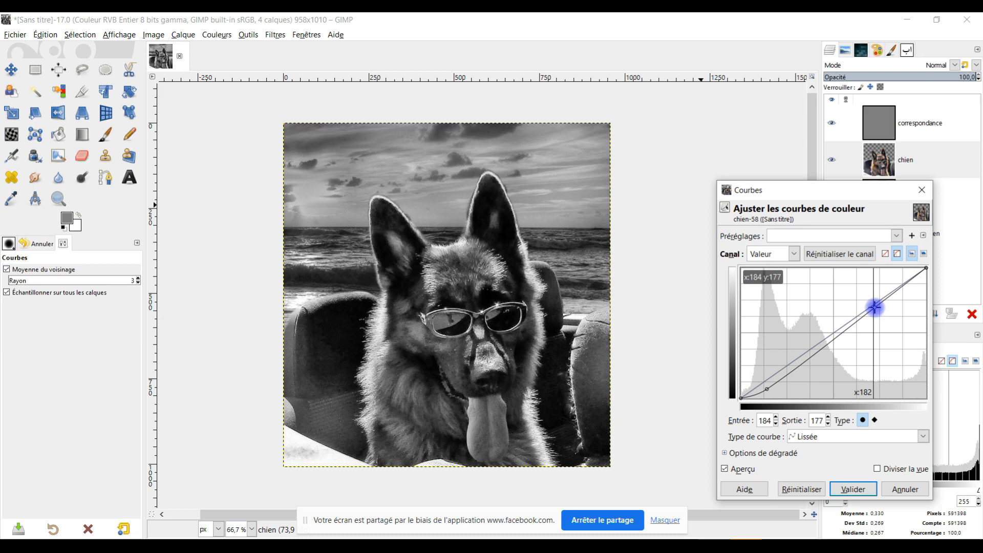
left_click_drag(873, 310, 872, 305)
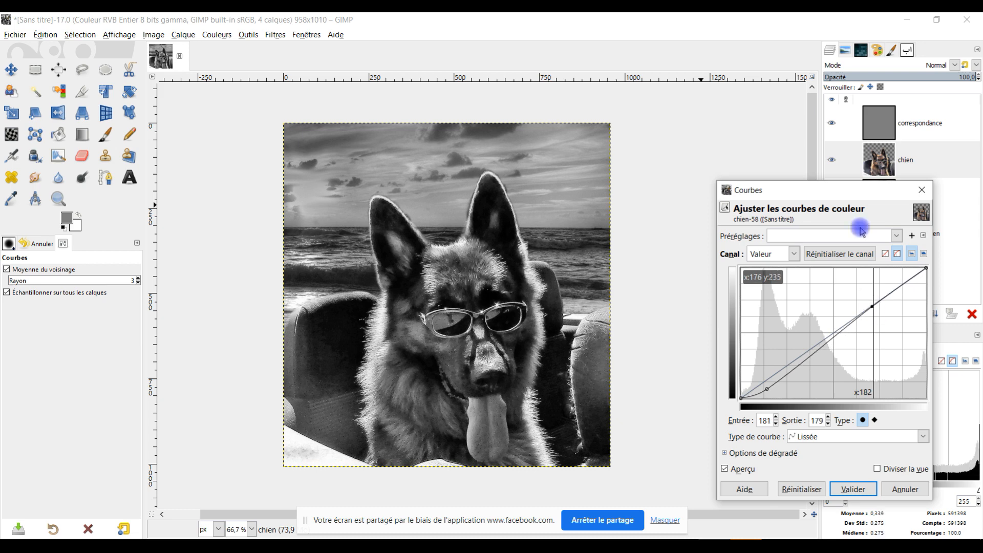
Hide the correspondance layer and apply the curve adjustment to the chien layer.
left_click(832, 125)
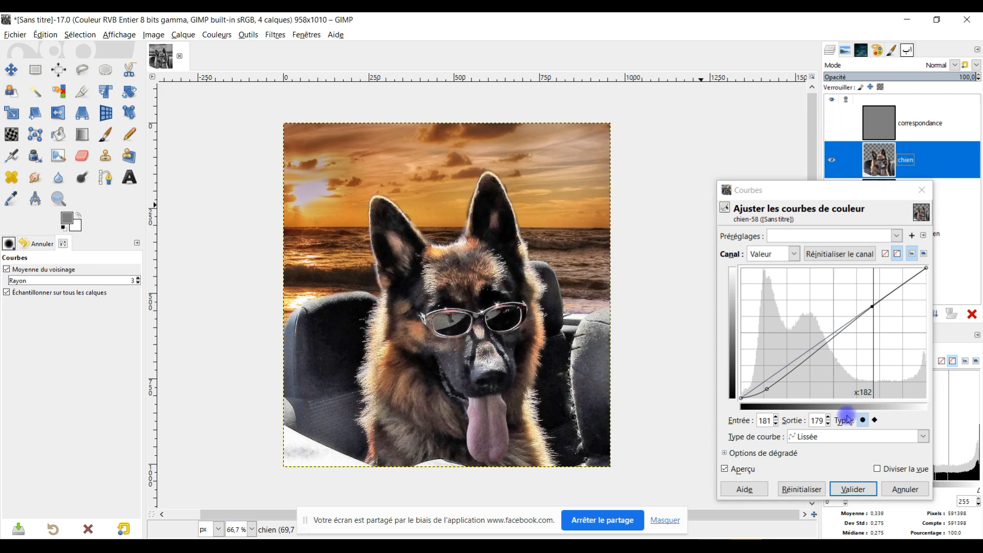
left_click(853, 489)
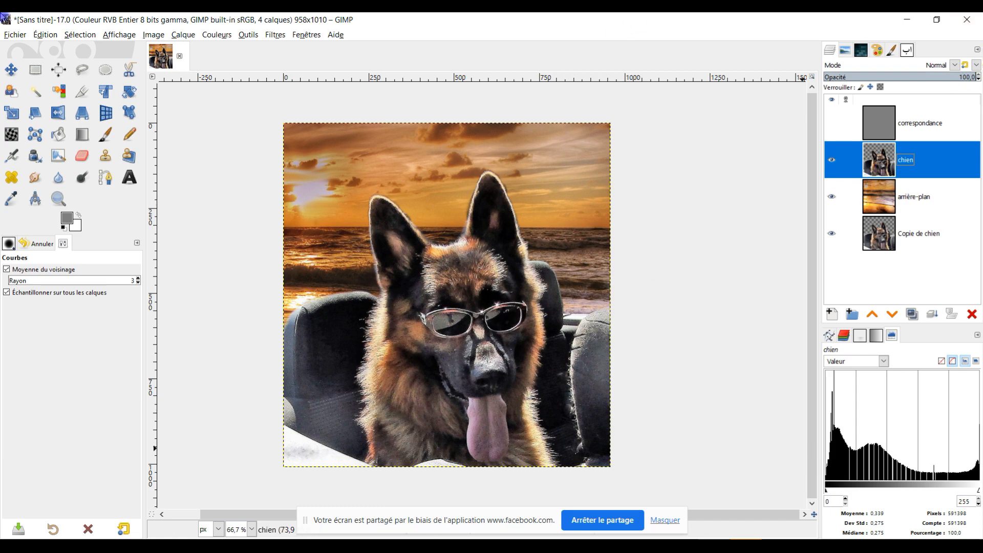
left_click(227, 39)
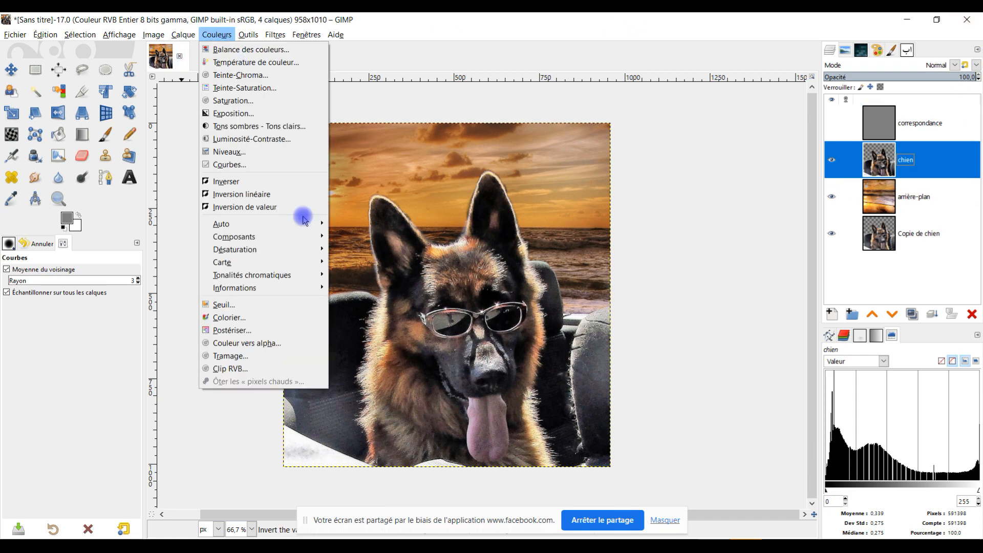
left_click(285, 86)
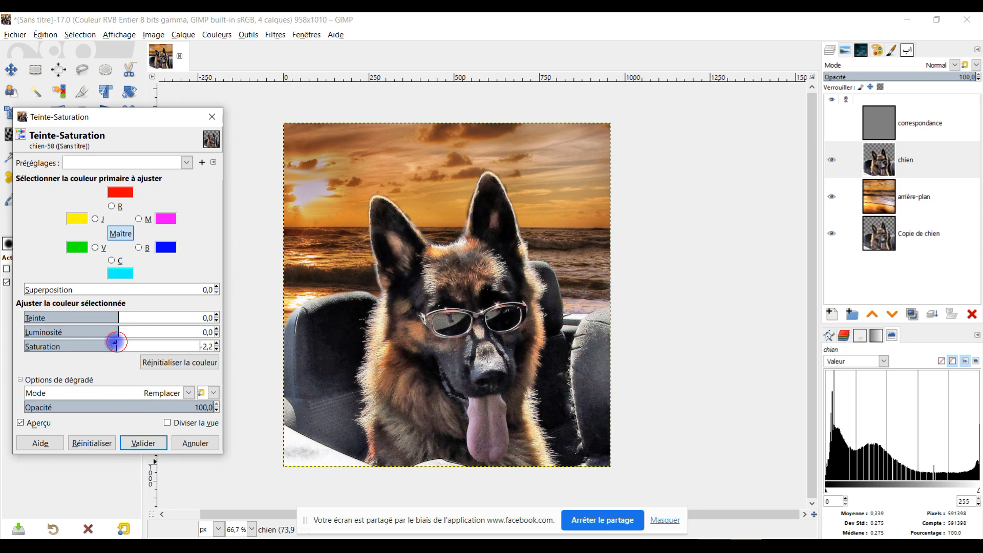
left_click_drag(102, 348, 93, 348)
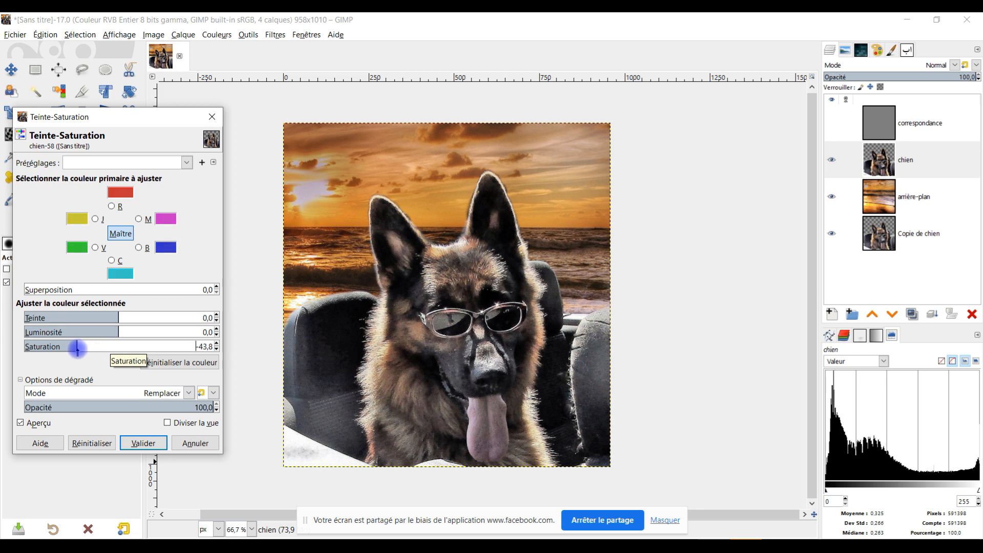
left_click(211, 117)
Show the correspondance layer and set its blending mode to Luminance in the layer attributes.
left_click(875, 134)
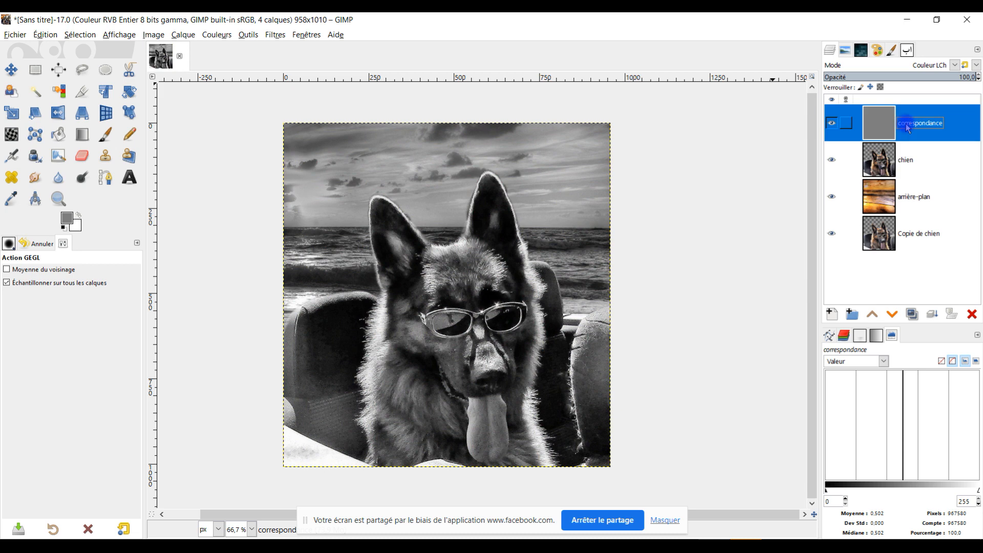
left_click(953, 65)
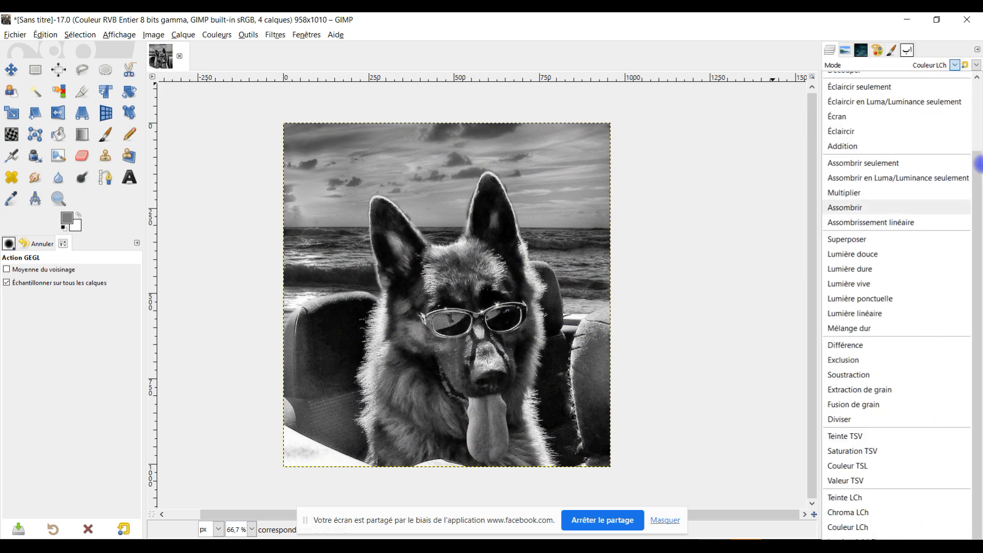
left_click(727, 137)
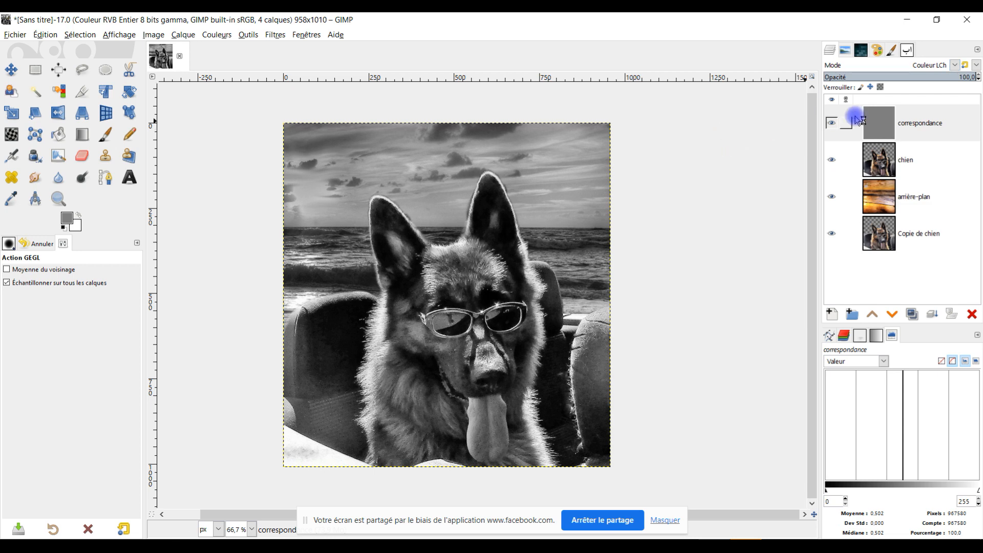
double_click(885, 113)
left_click(884, 119)
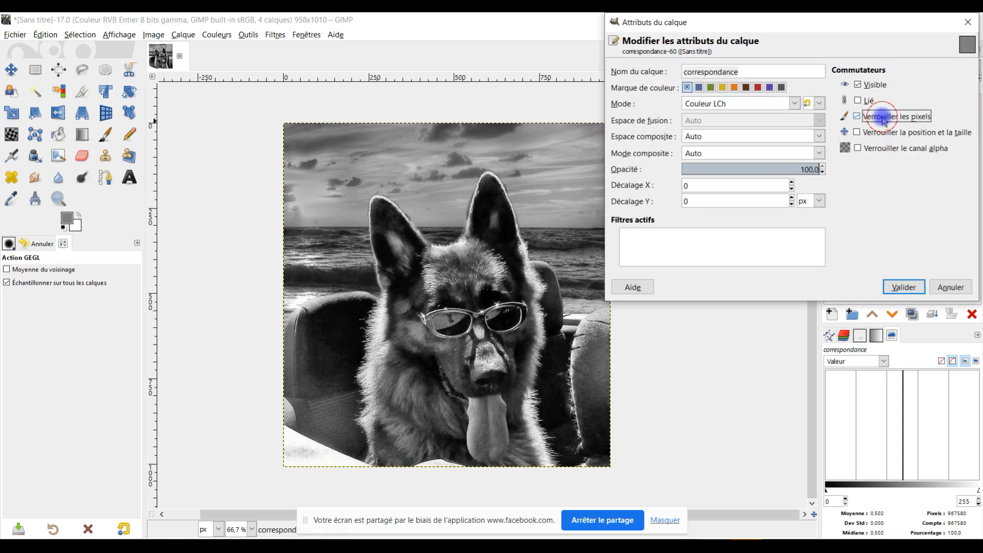
left_click(892, 117)
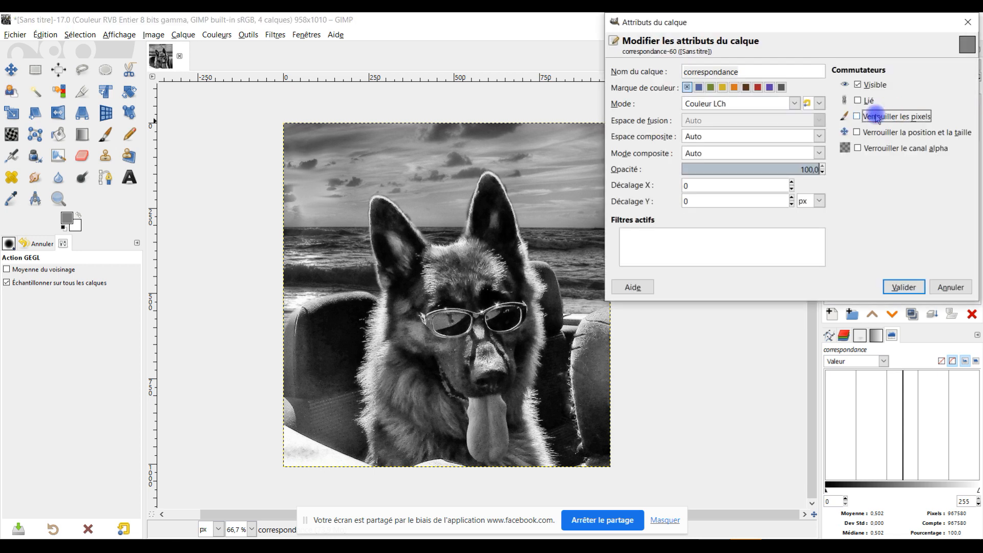
left_click(747, 103)
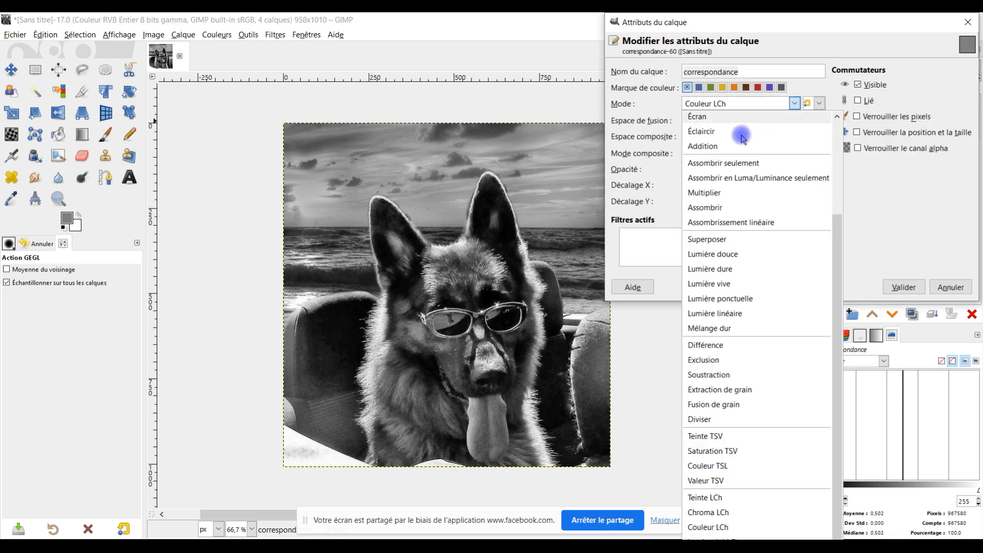
left_click(757, 24)
left_click_drag(784, 24, 702, 24)
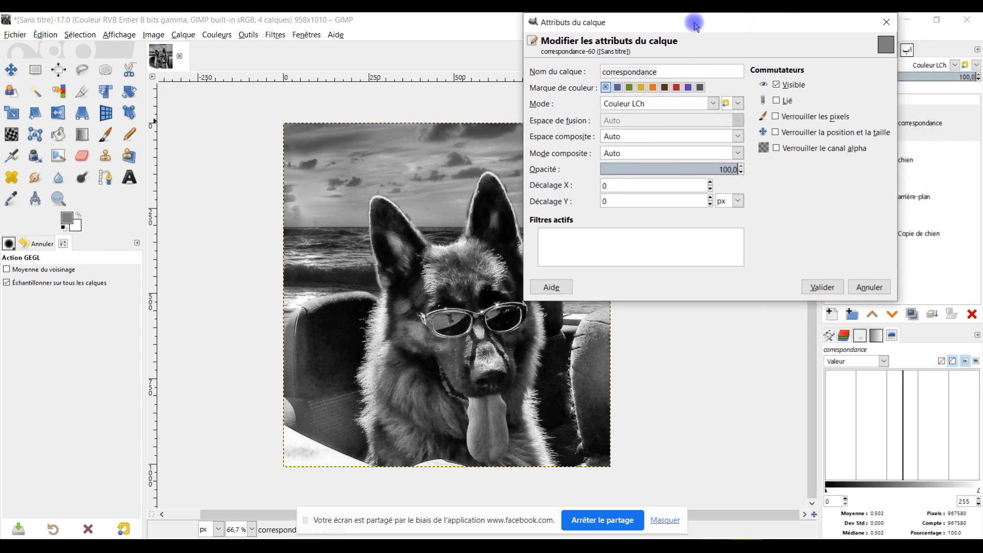
left_click(666, 104)
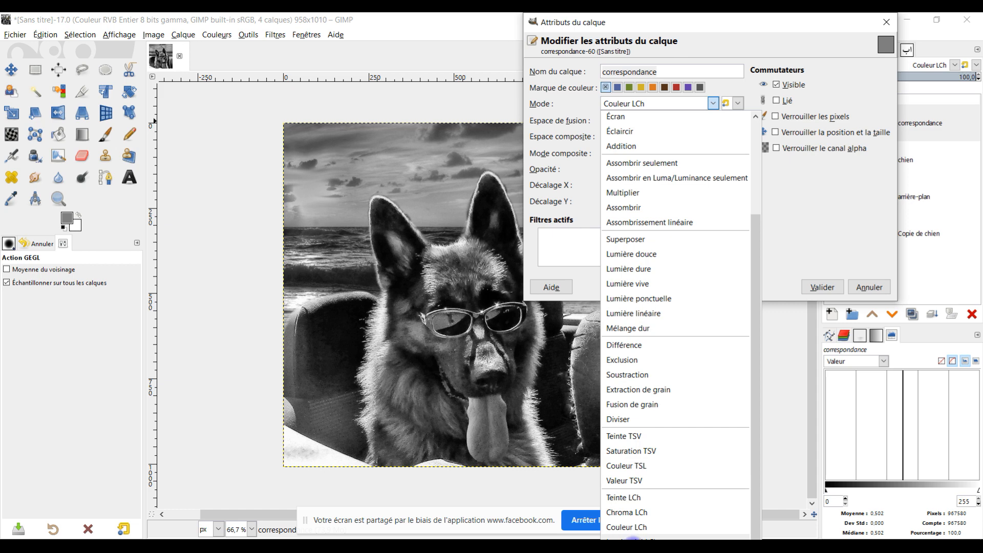
left_click(667, 512)
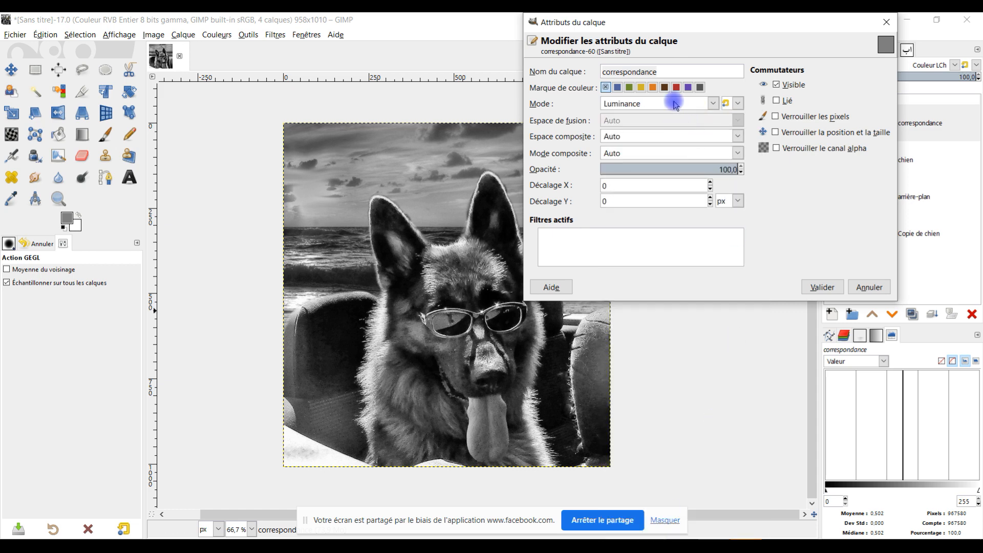
left_click(823, 288)
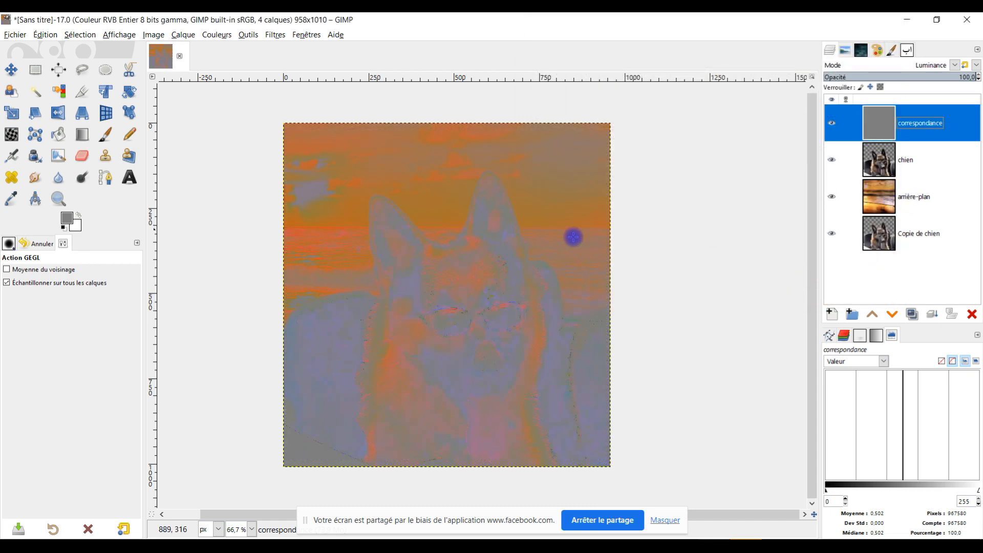
Compare the image with and without the correspondance layer, and open the Hue-Saturation adjustment for the chien layer.
key("2")
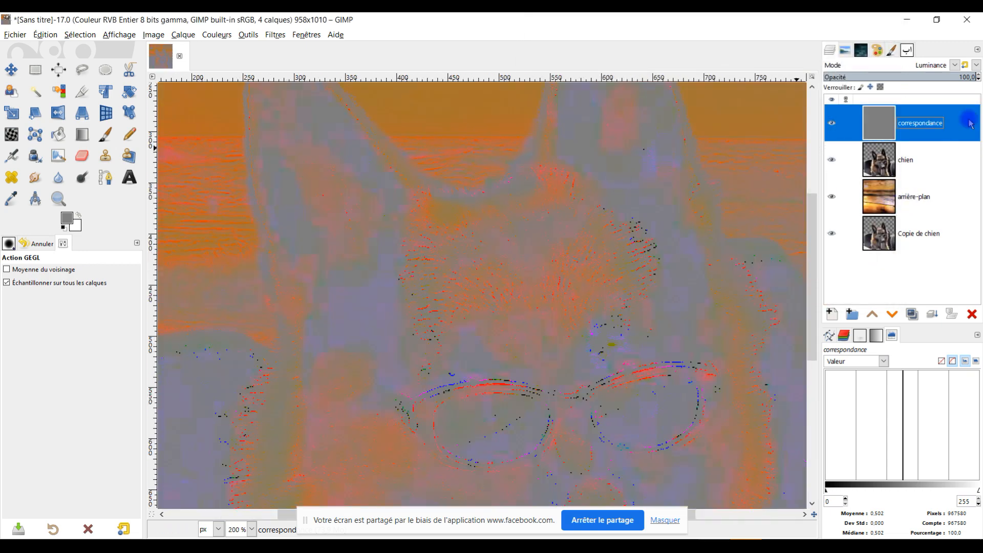
left_click(832, 123)
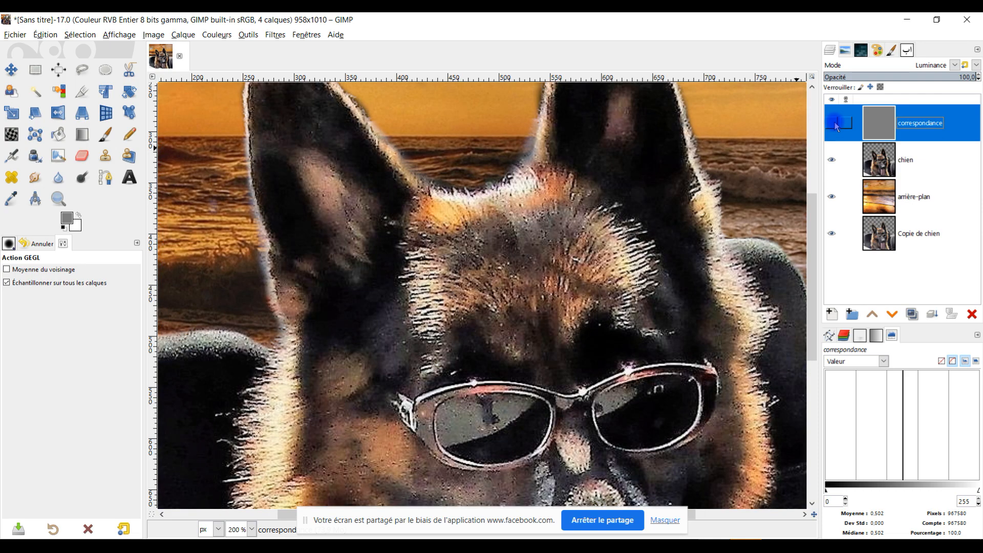
left_click(834, 124)
key("1")
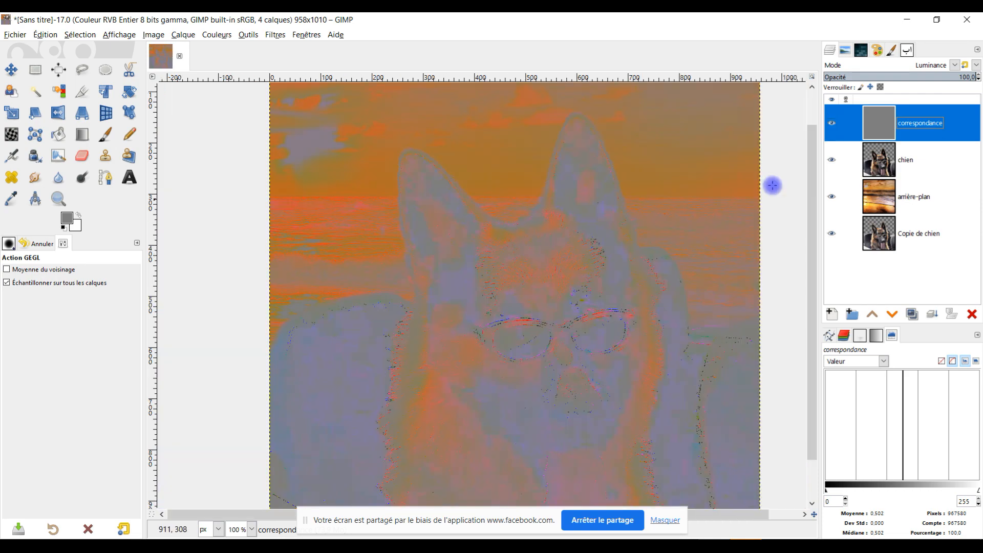
left_click(889, 165)
key("plus")
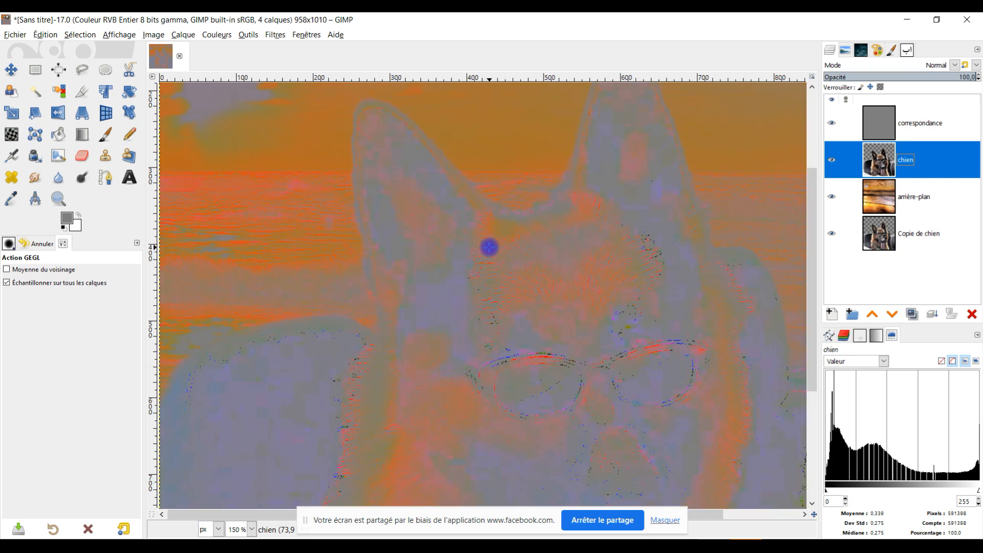
key("plus")
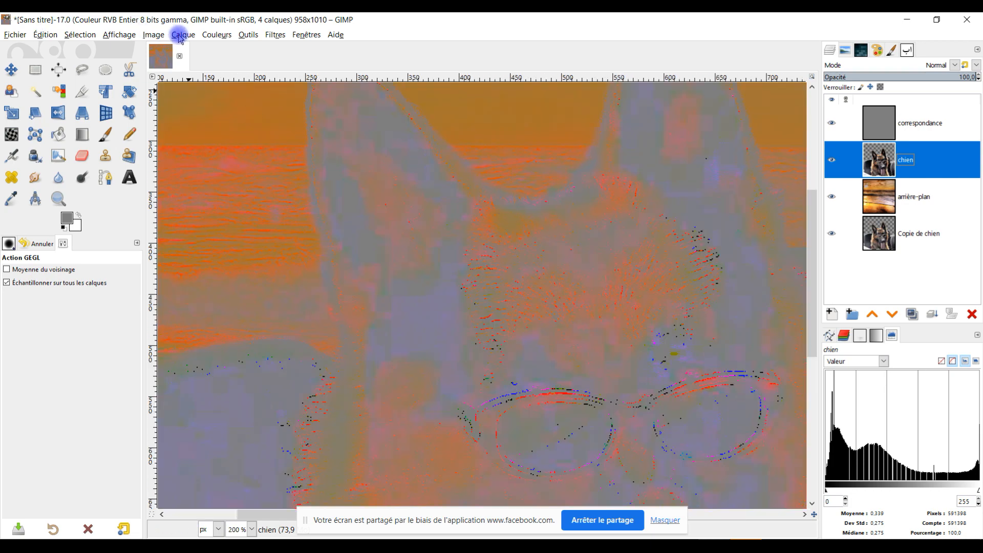
left_click(215, 35)
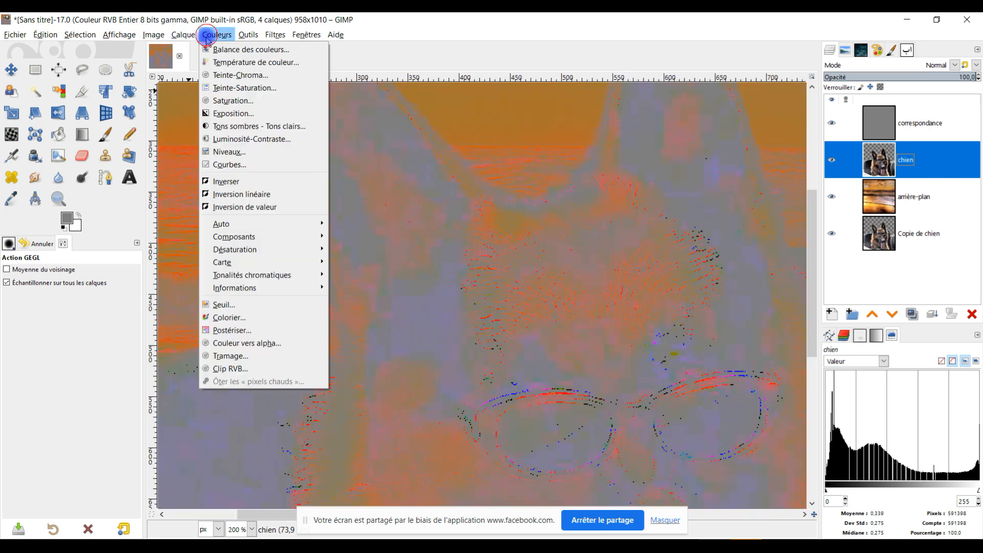
left_click(277, 90)
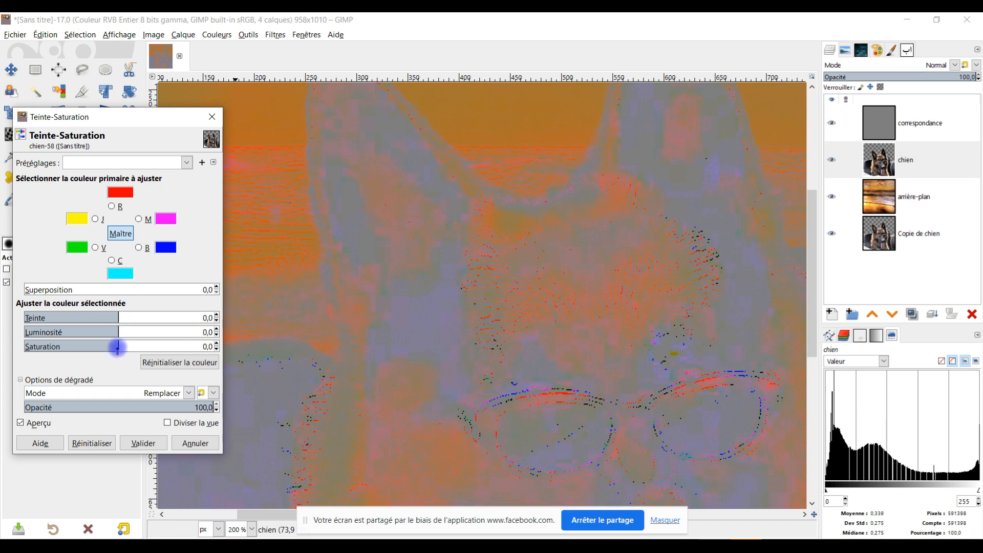
Try lowering the chien layer's saturation to -23.2, inspect the dog against the background, and reset the adjustment.
left_click_drag(118, 344, 97, 341)
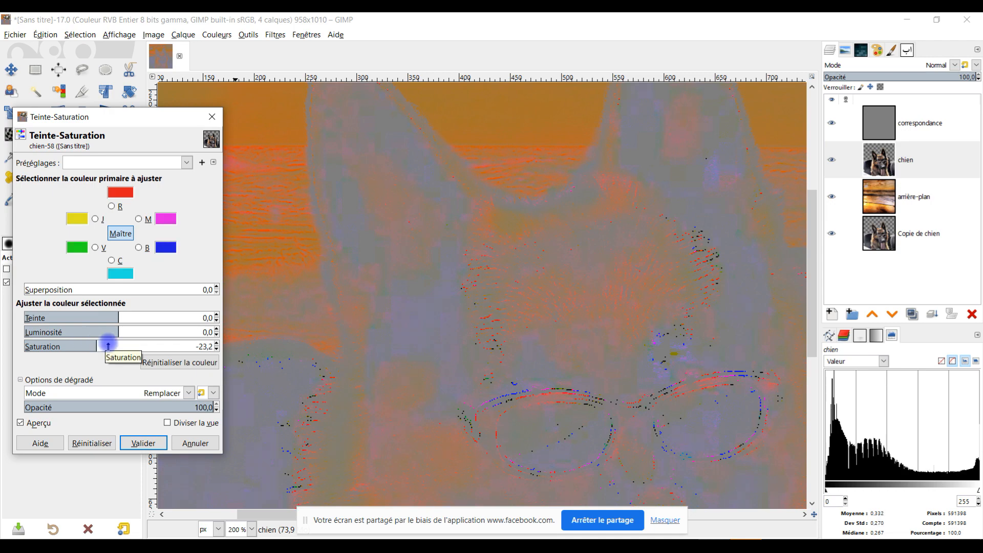
scroll(513, 312, "down", 4)
scroll(519, 345, "up", 3)
scroll(561, 363, "down", 2)
middle_click(591, 363)
left_click_drag(590, 362, 584, 217)
scroll(512, 233, "up", 2)
scroll(541, 243, "down", 1)
left_click(87, 444)
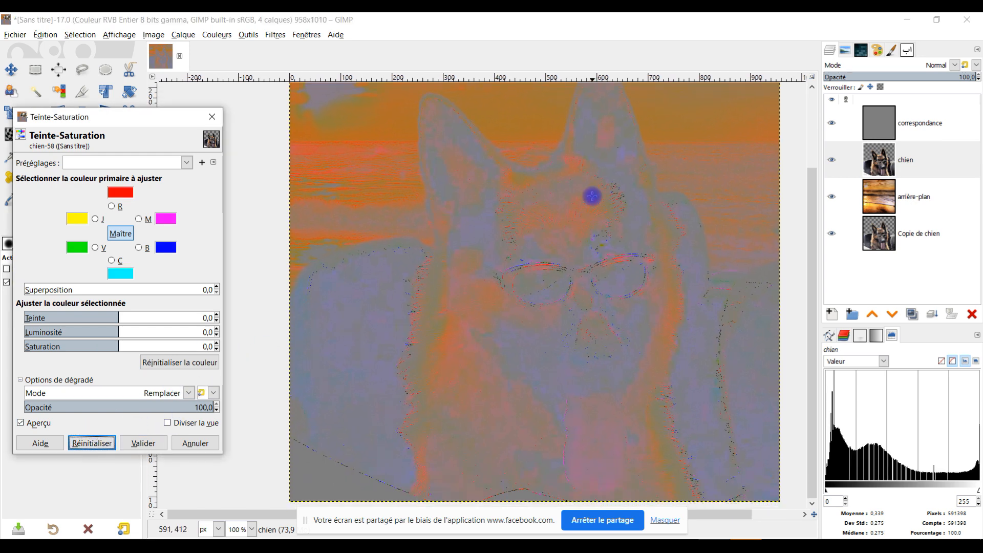
Set the chien layer's saturation to -4.9, apply the adjustment, and compare the image with the correspondance layer hidden and shown.
left_click(831, 123)
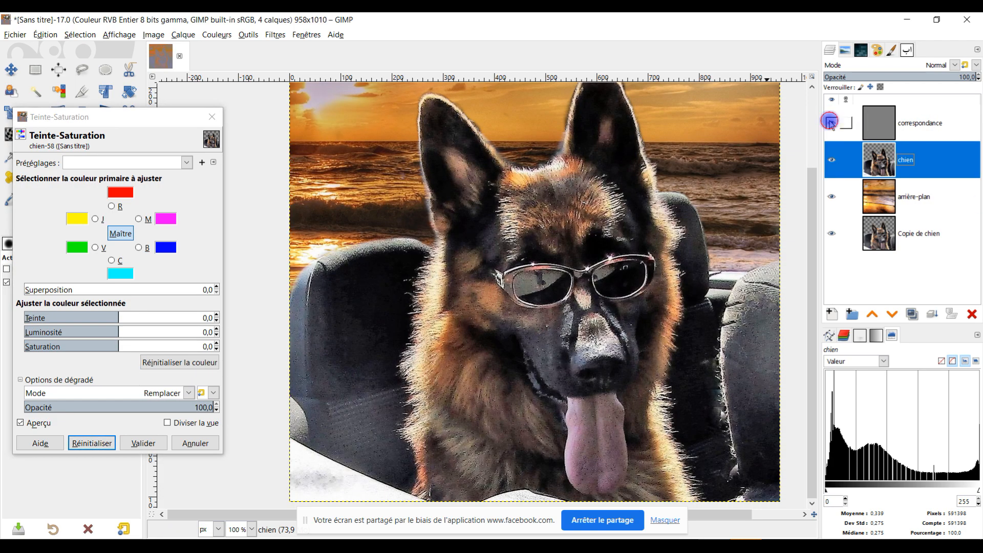
left_click(831, 123)
left_click_drag(115, 350, 114, 350)
left_click(143, 444)
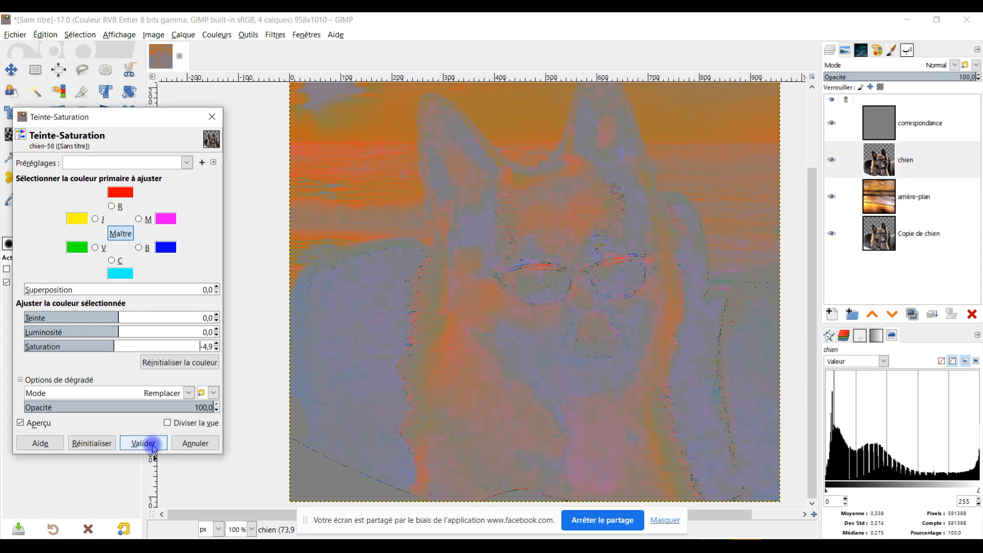
left_click(832, 123)
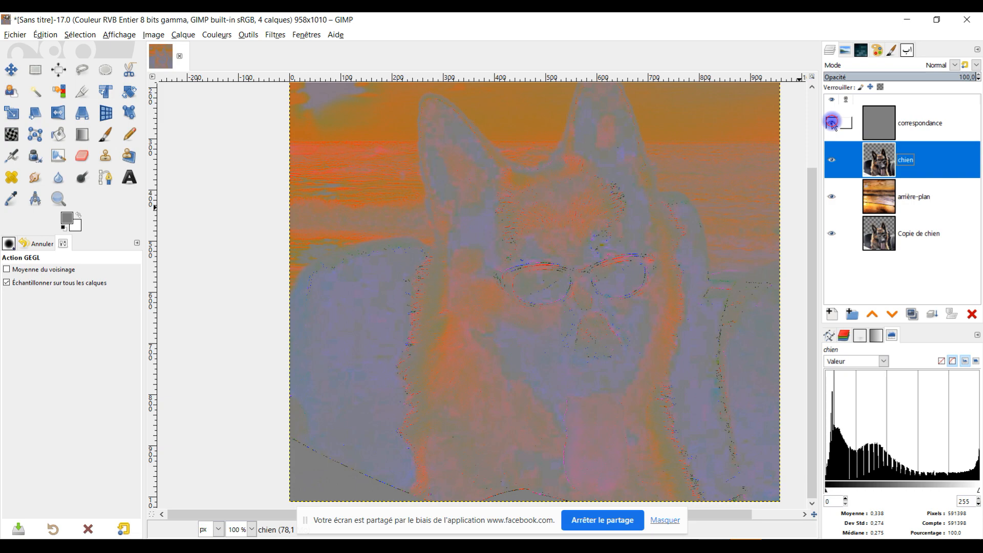
left_click(832, 123)
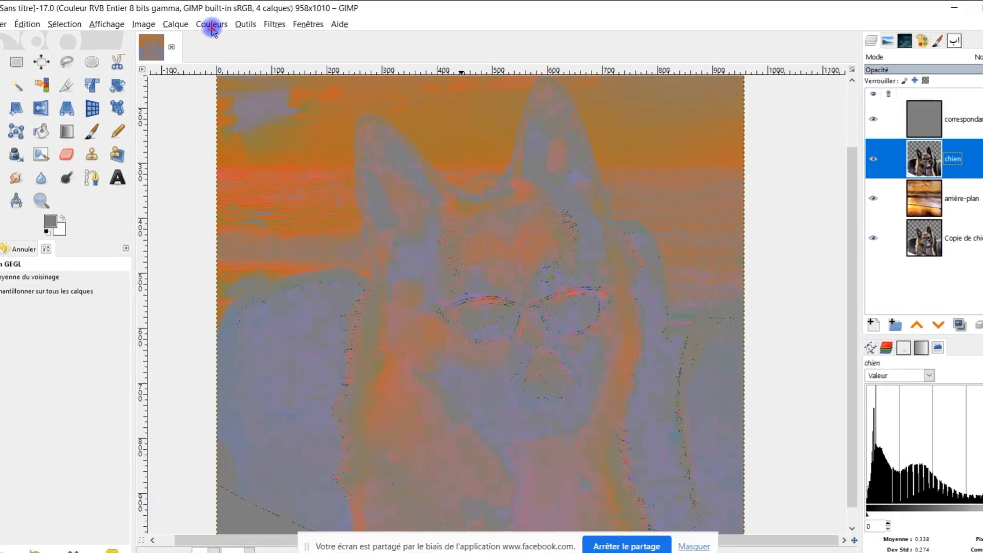
Open the Color Temperature adjustment for the chien layer and set the original temperature to 4544.4 and the intended temperature to 6041.7.
left_click(217, 35)
left_click(327, 63)
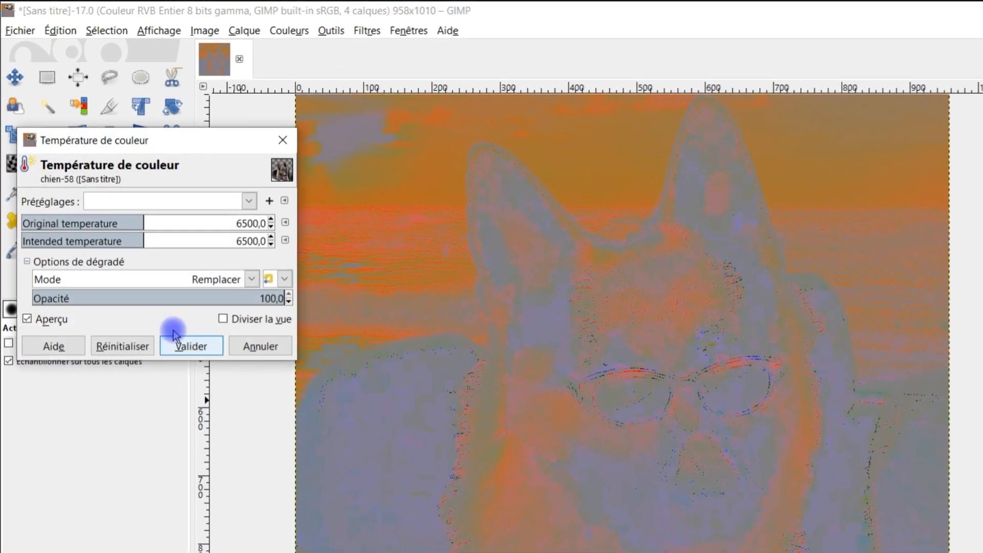
left_click_drag(122, 203, 100, 223)
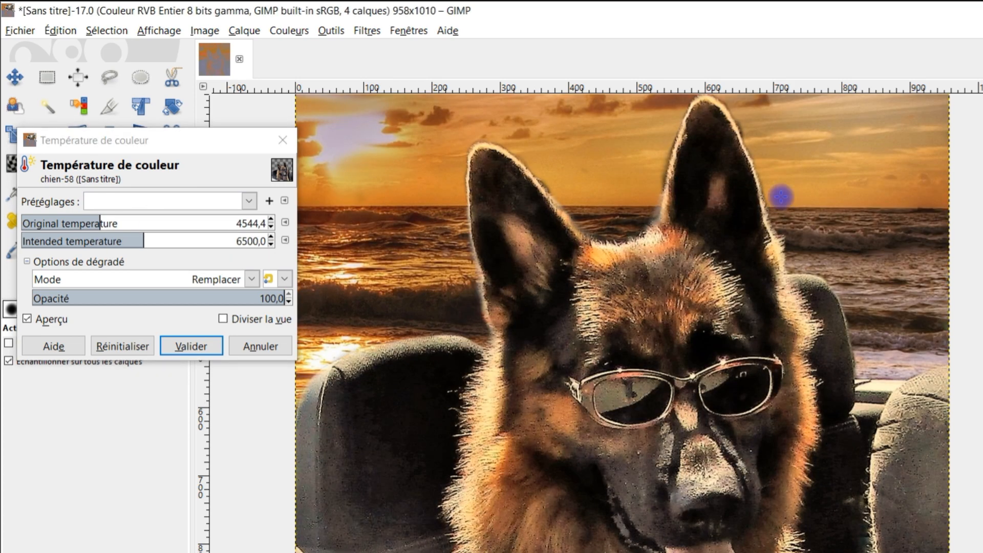
left_click_drag(139, 242, 132, 243)
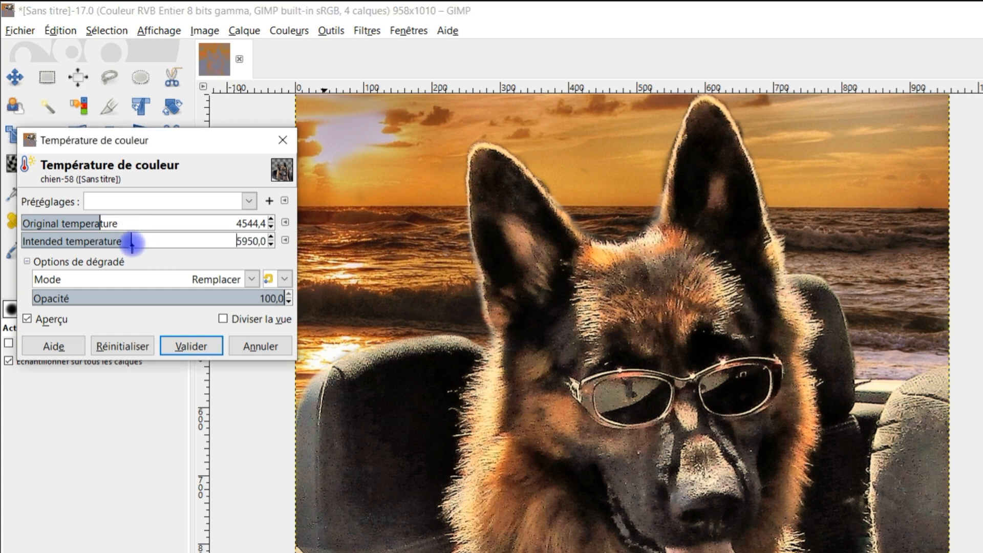
left_click(133, 241)
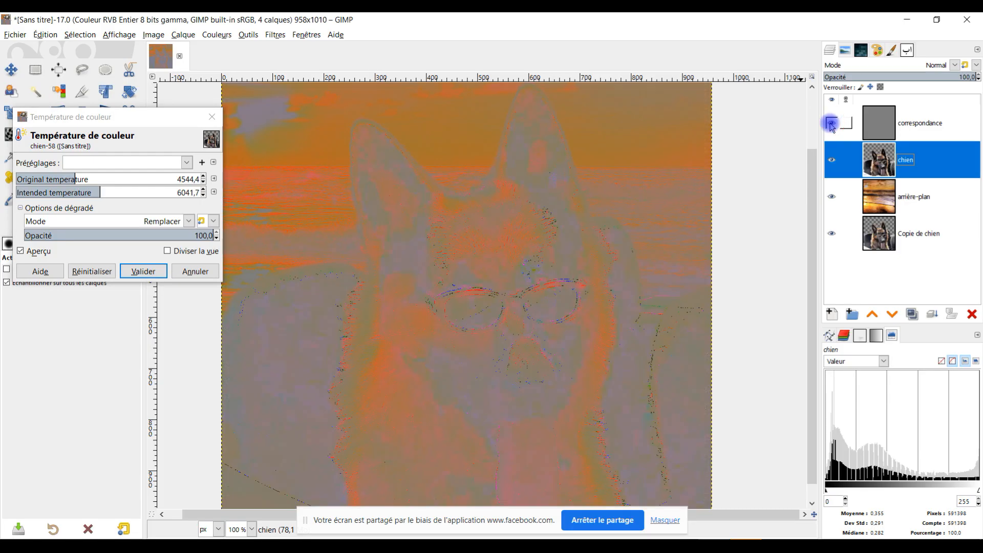
left_click(272, 348)
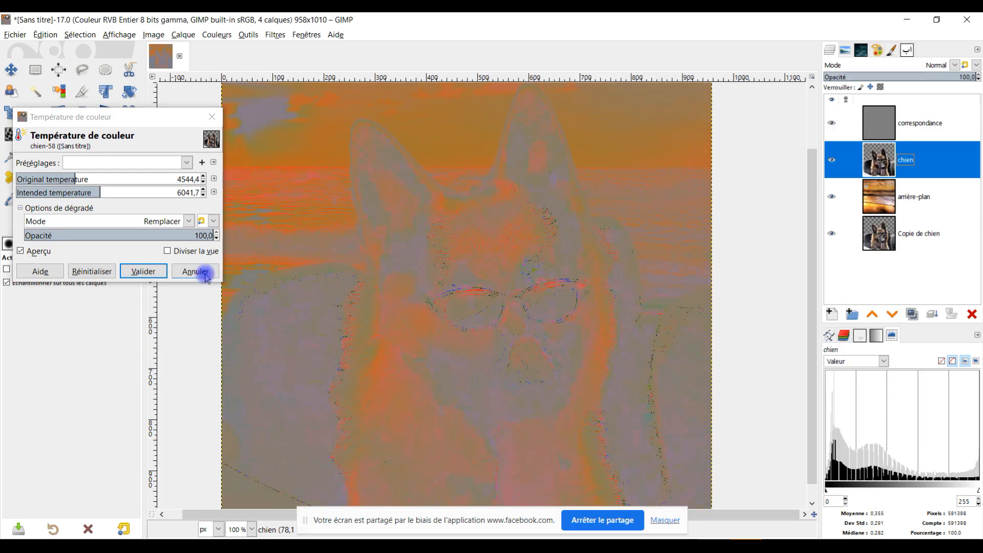
Set the original temperature to 4116.7 and the intended temperature to 6897.2, and hide the correspondance layer to check the whole image.
left_click(74, 178)
left_click_drag(64, 177, 114, 193)
left_click(105, 192)
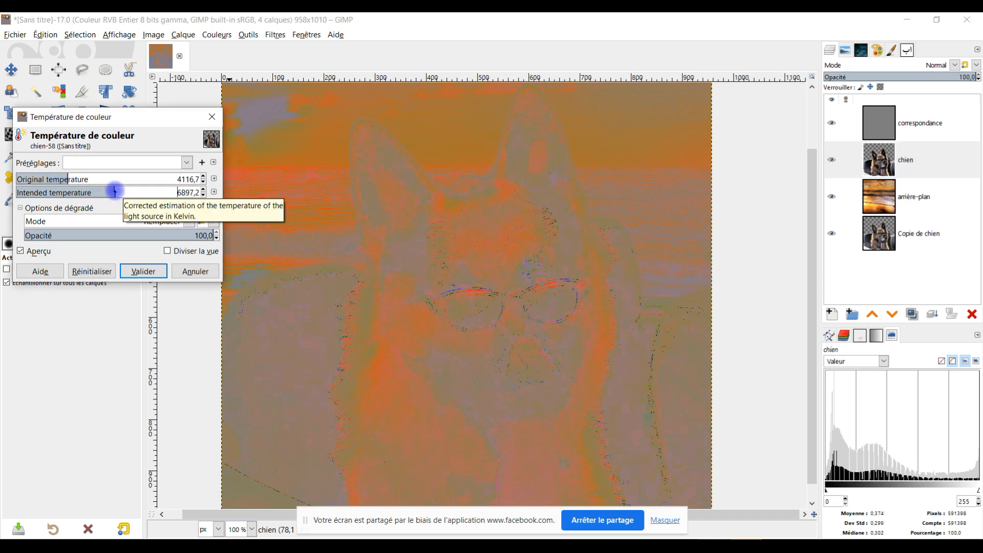
left_click(832, 122)
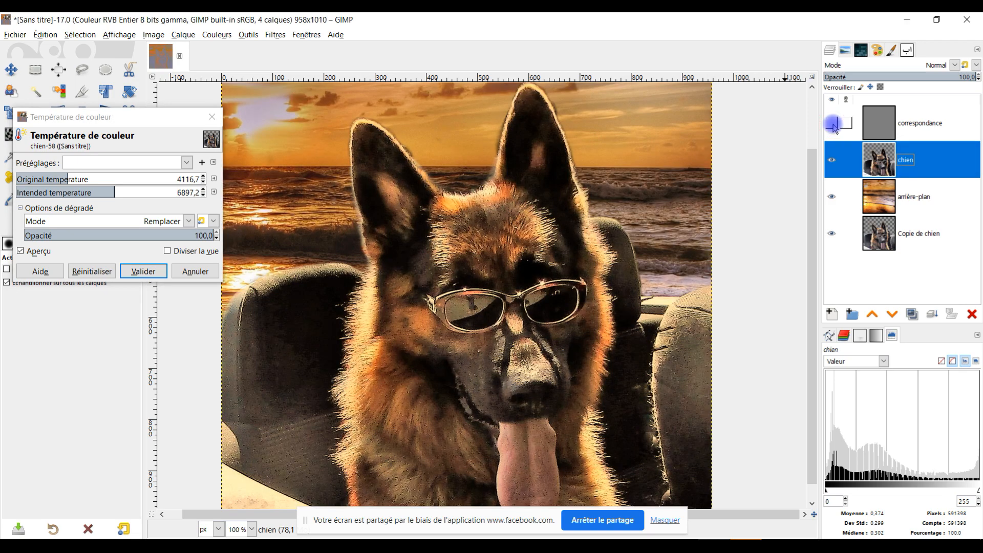
scroll(609, 317, "down", 2)
scroll(610, 318, "up", 3)
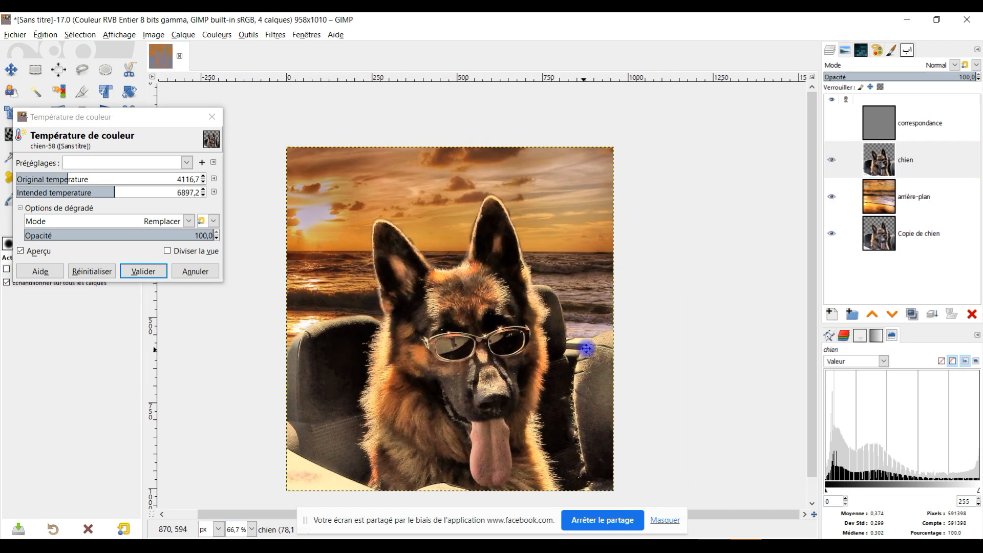
scroll(584, 339, "down", 1)
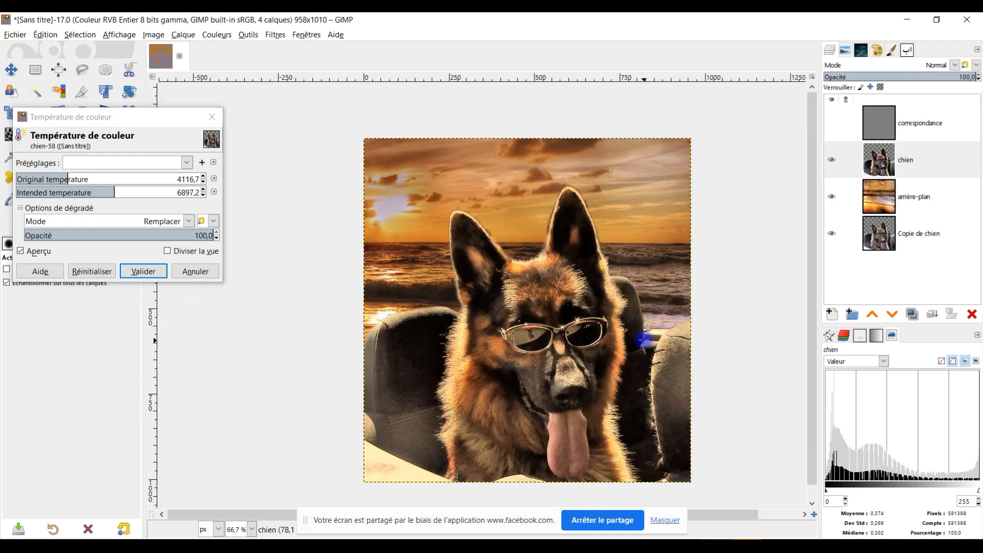
Try intended temperatures of 5705.6 and 5797.2 on the chien layer, comparing with the correspondance layer shown and hidden.
left_click(830, 123)
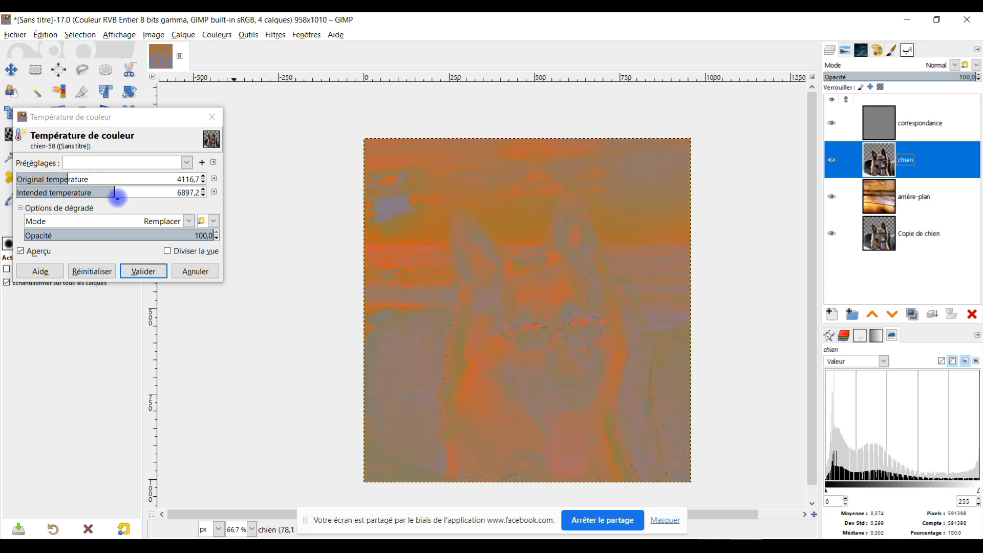
left_click_drag(111, 193, 95, 192)
left_click(831, 125)
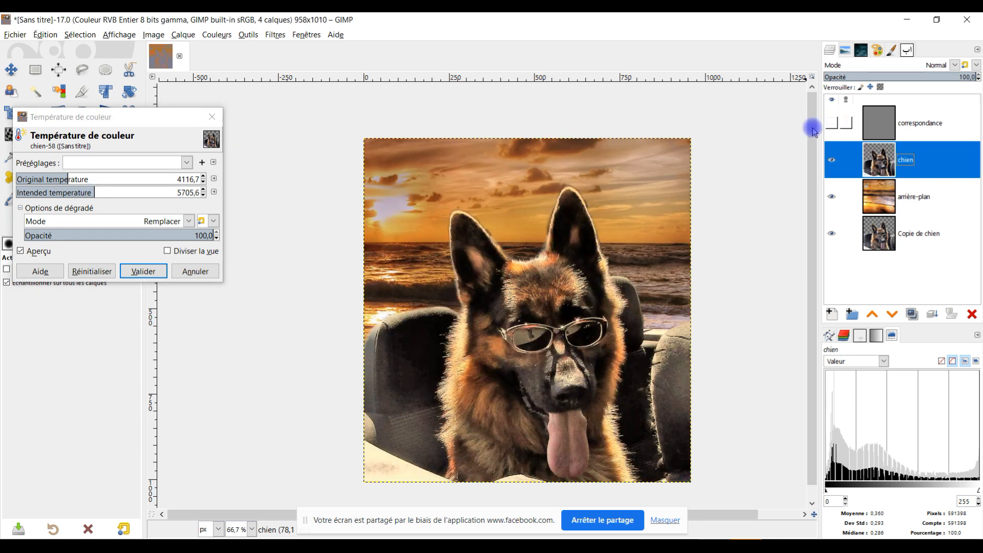
left_click_drag(94, 193, 92, 193)
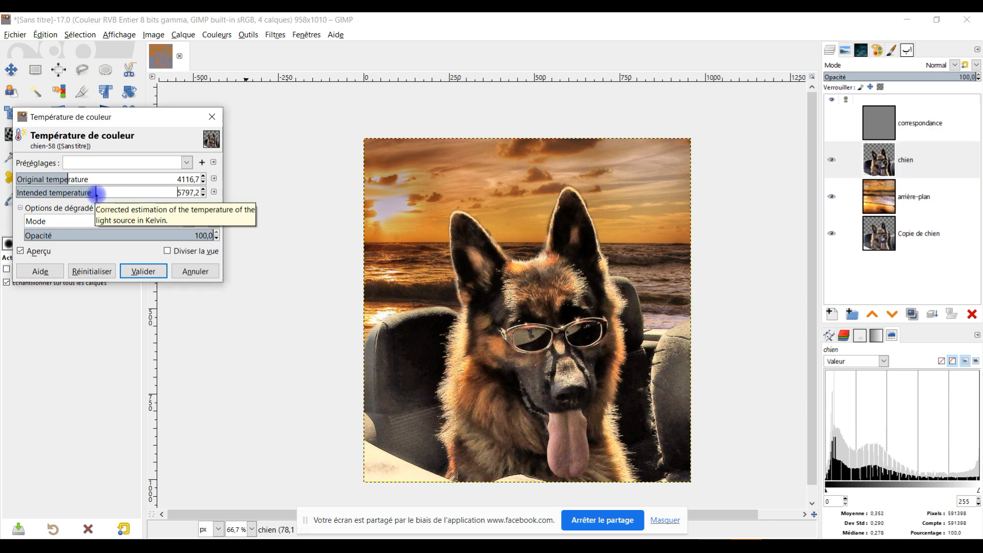
Show the correspondance layer, set the intended temperature to 6927.8, and hide the layer to check the image.
left_click(831, 123)
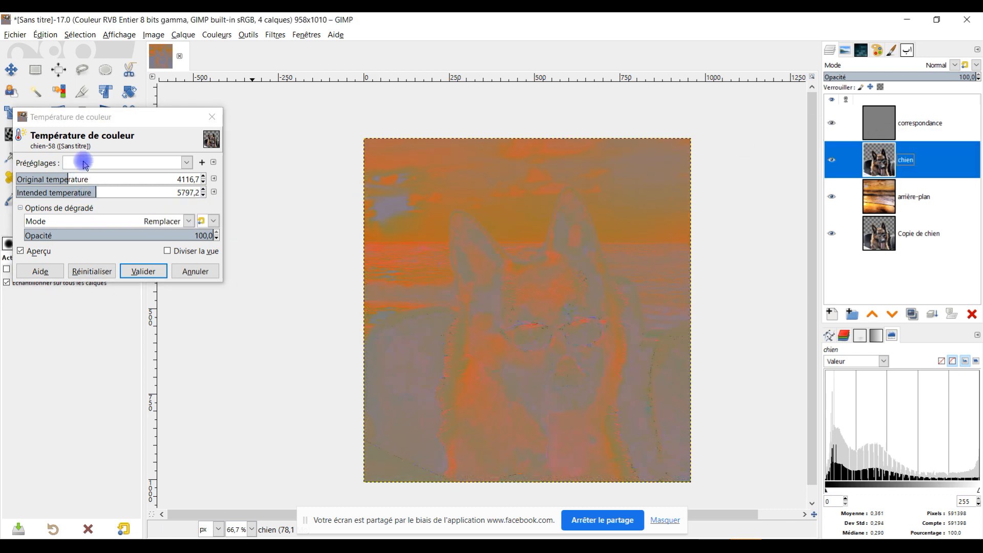
mouse_move(100, 193)
left_mouse_down()
mouse_move(124, 188)
mouse_move(115, 192)
left_mouse_up()
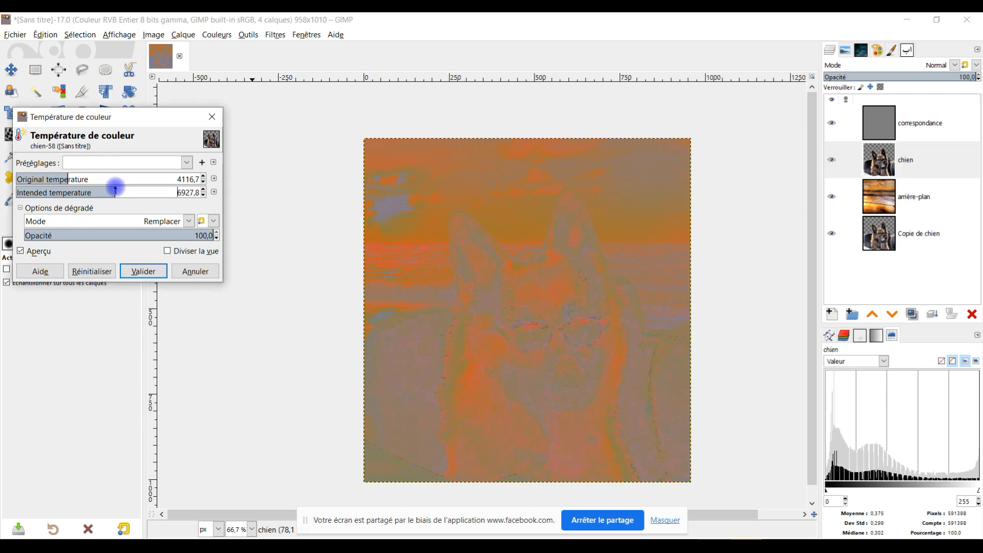
left_click(831, 124)
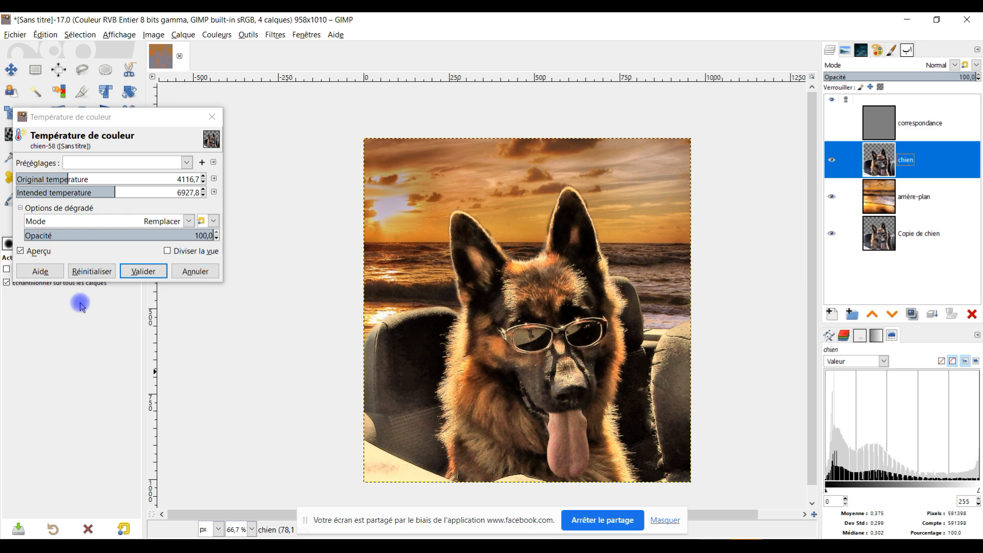
Try lowering the colour temperature adjustment's opacity to 84.9, 76.2, 65.1 and 58.6, and compare using the preview.
left_click(185, 236)
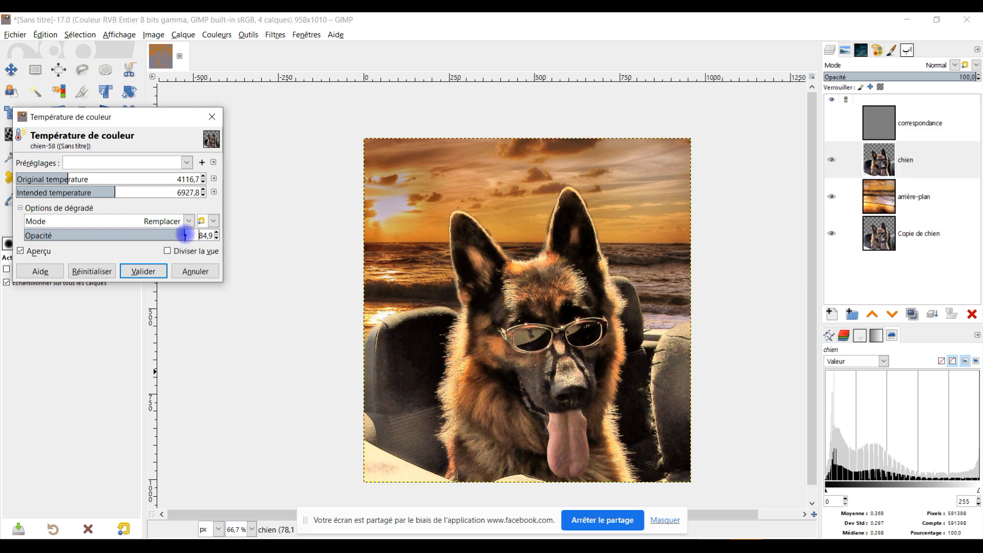
left_click_drag(174, 235, 171, 235)
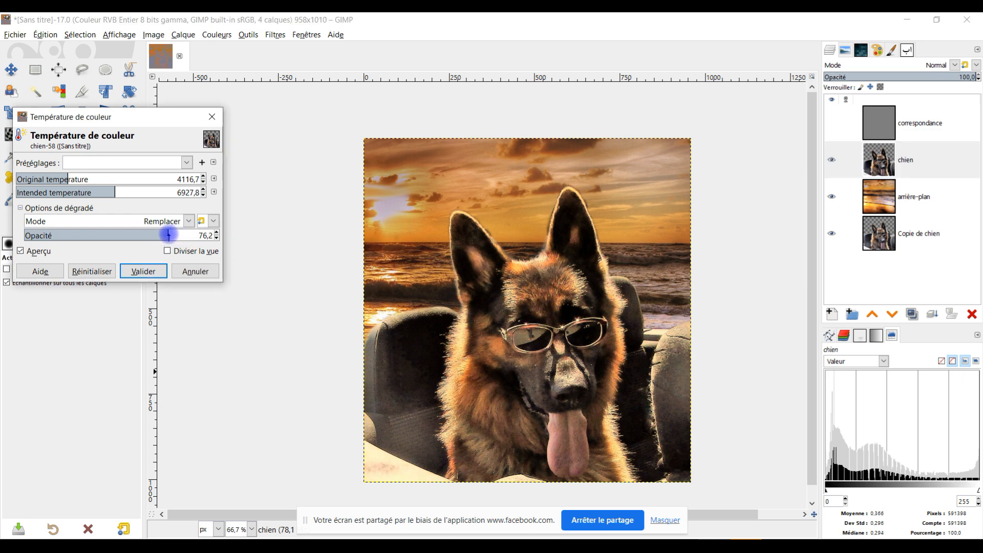
left_click_drag(161, 235, 157, 236)
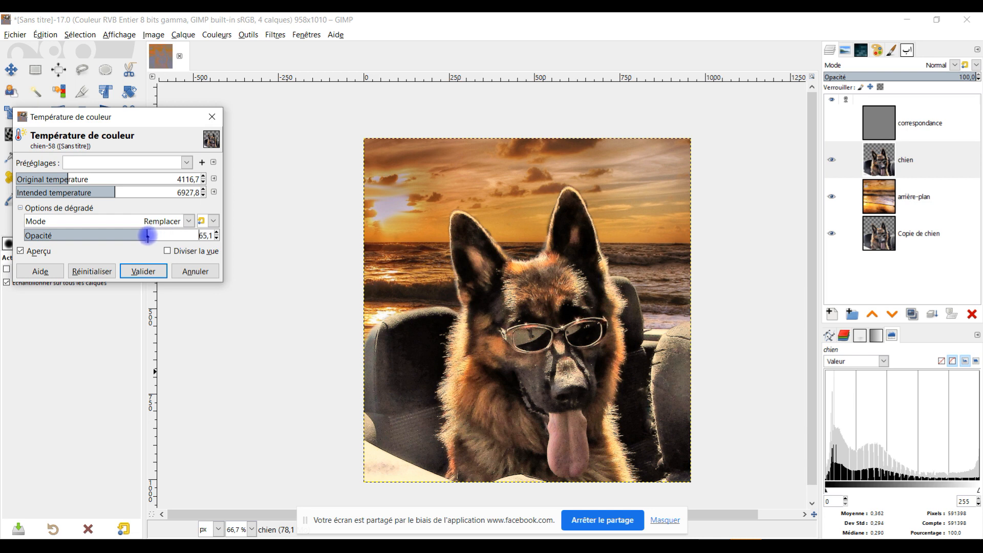
left_click_drag(137, 237, 134, 235)
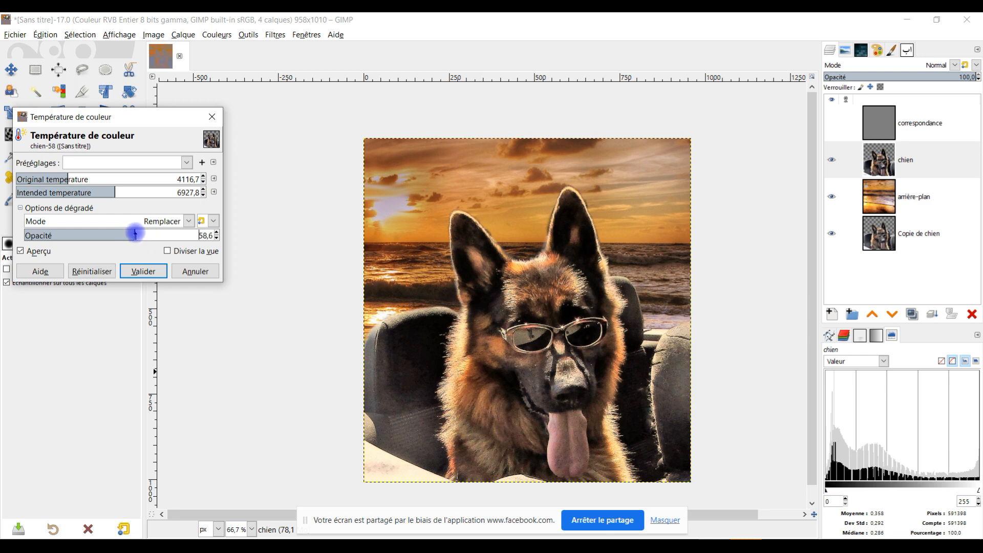
left_click(39, 252)
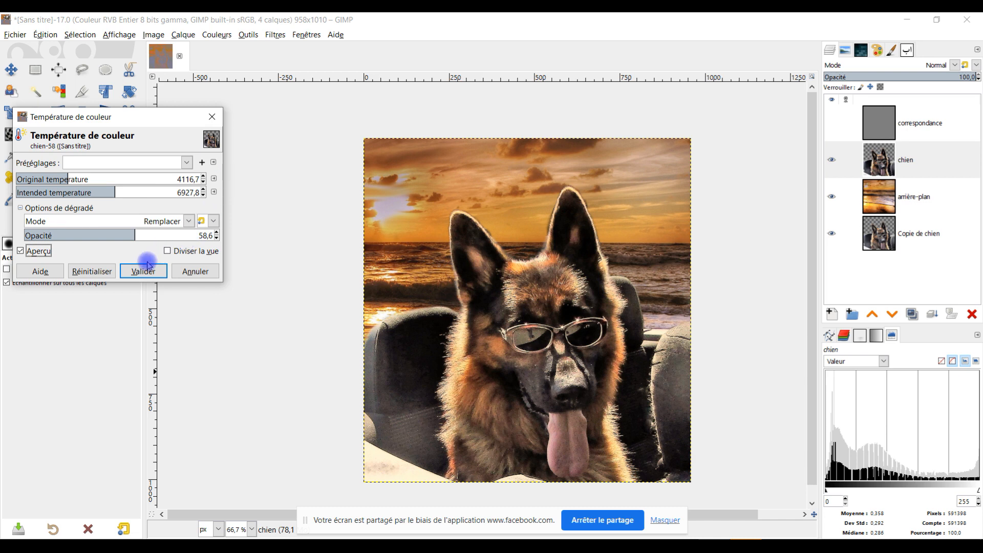
Set the colour temperature adjustment's opacity to 83.0, compare with the preview and correspondance layer toggled, and apply it.
left_click_drag(132, 234, 180, 235)
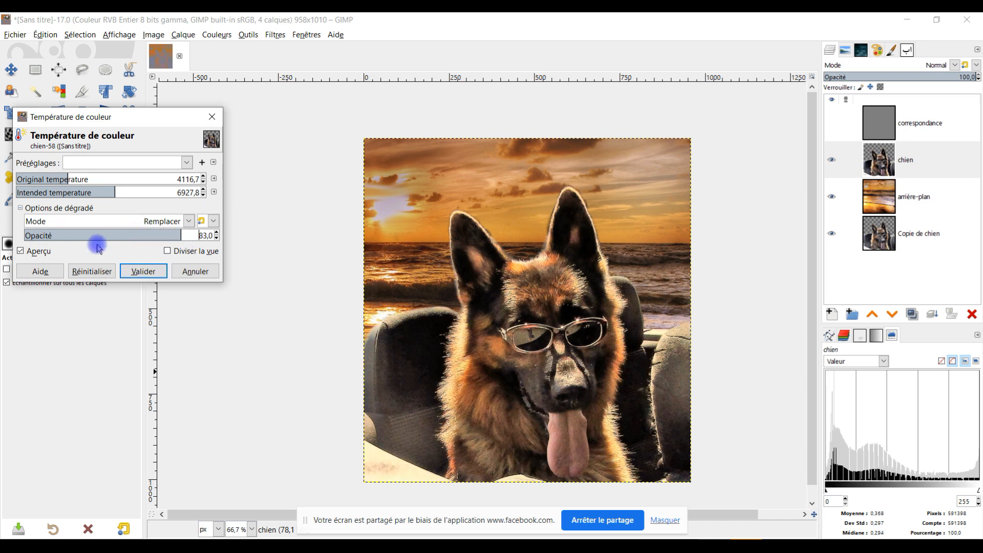
left_click(36, 251)
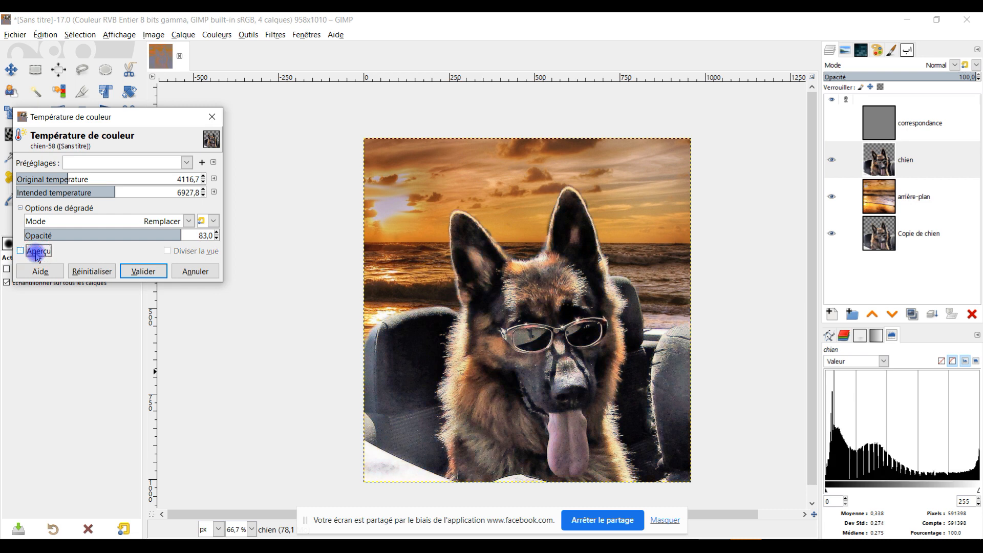
left_click(36, 252)
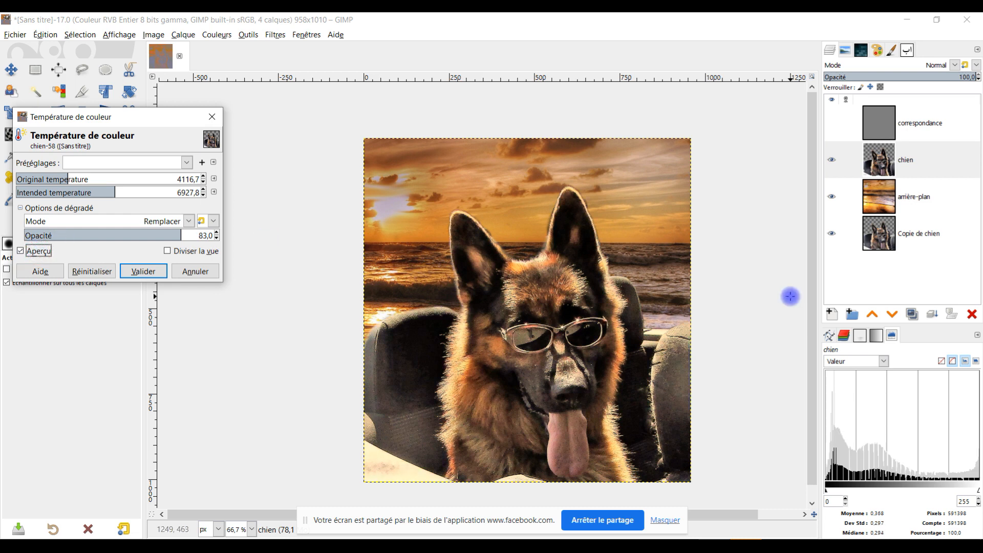
left_click(832, 123)
left_click(831, 123)
left_click(145, 271)
left_click_drag(601, 333, 554, 306)
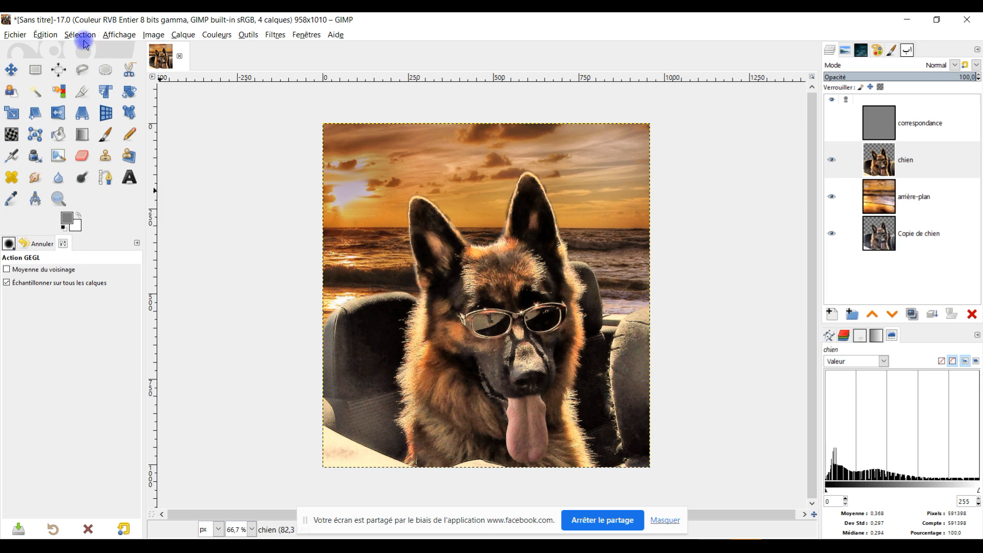
Copy everything visible in the composite image to the clipboard.
left_click(45, 34)
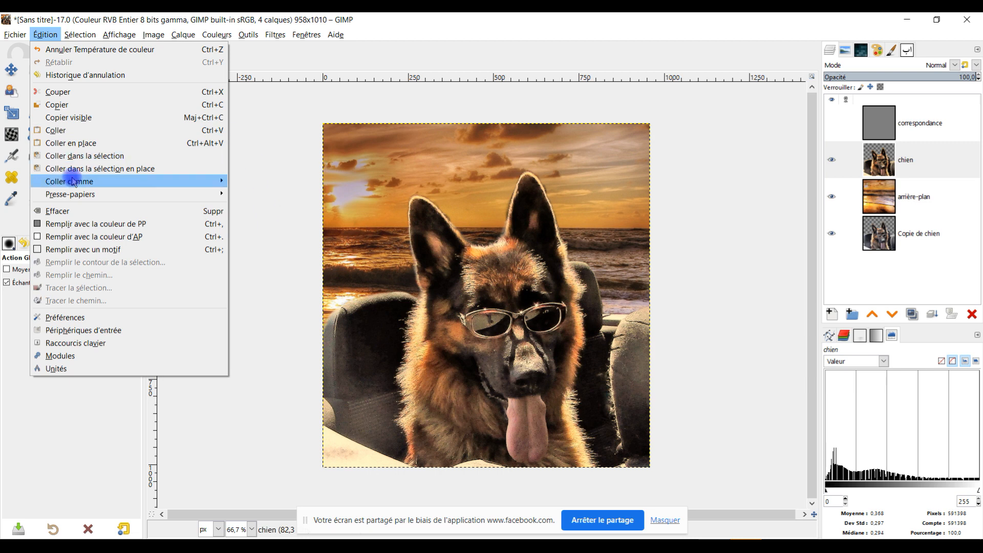
left_click(84, 117)
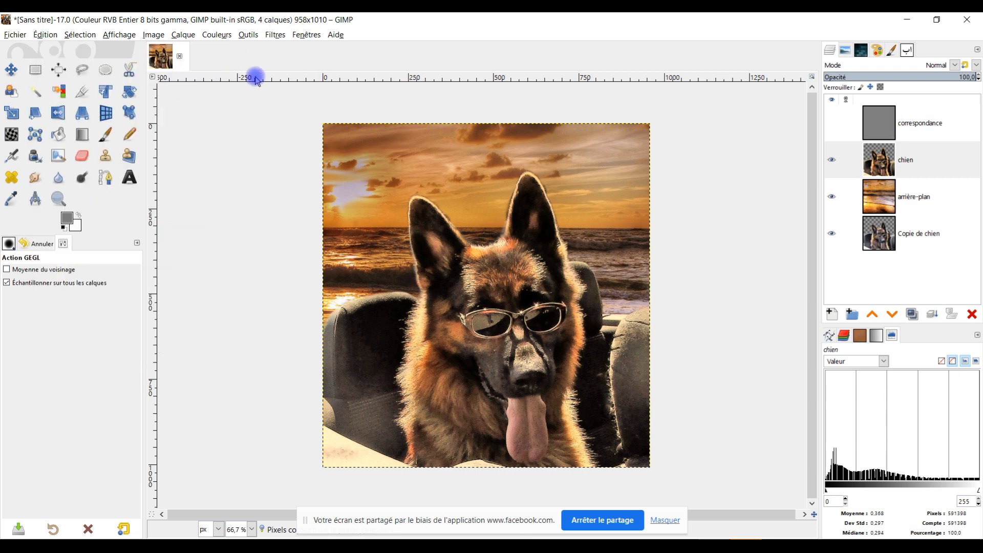
left_click(55, 37)
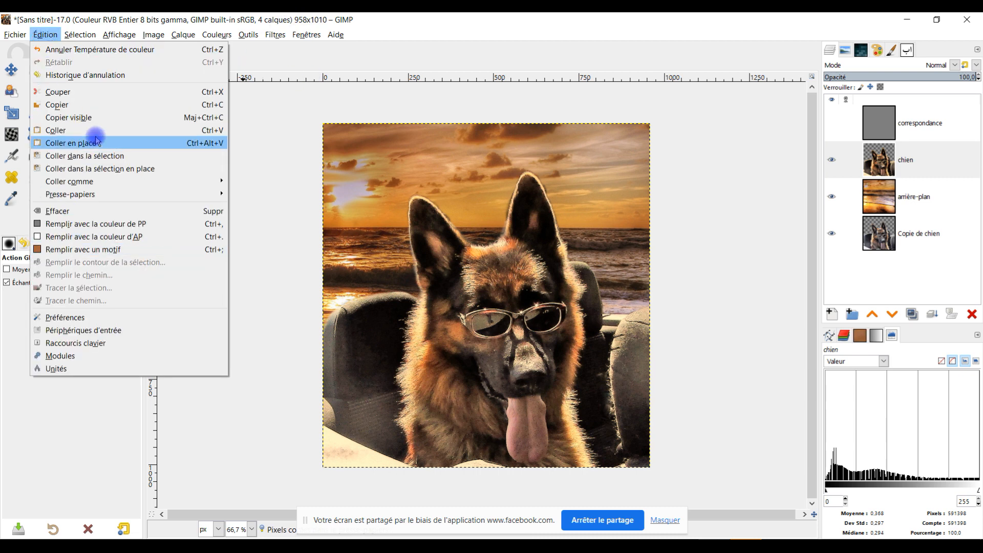
left_click(90, 117)
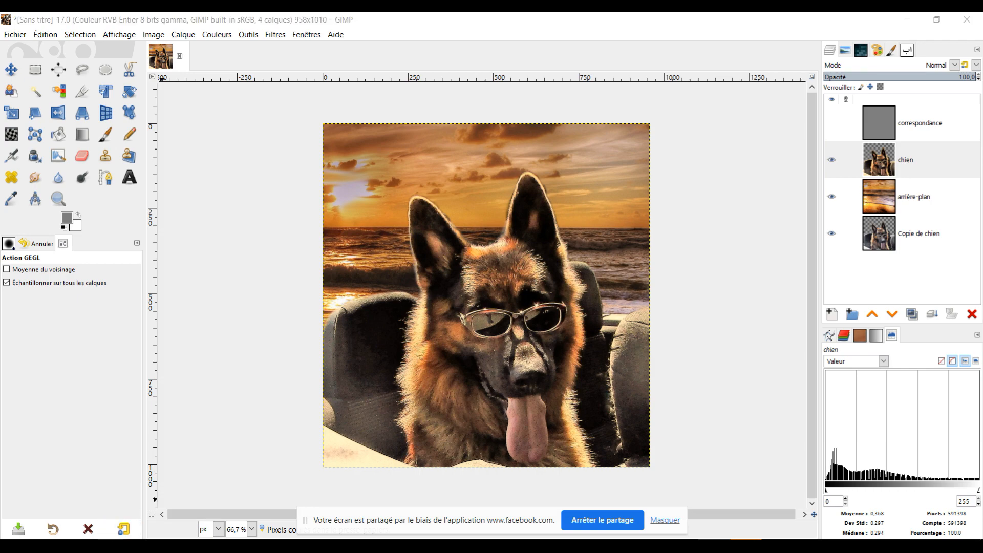
Switch to the Facebook group in the browser and paste the image into a comment on the dog photo post.
mouse_move(120, 545)
left_click(71, 504)
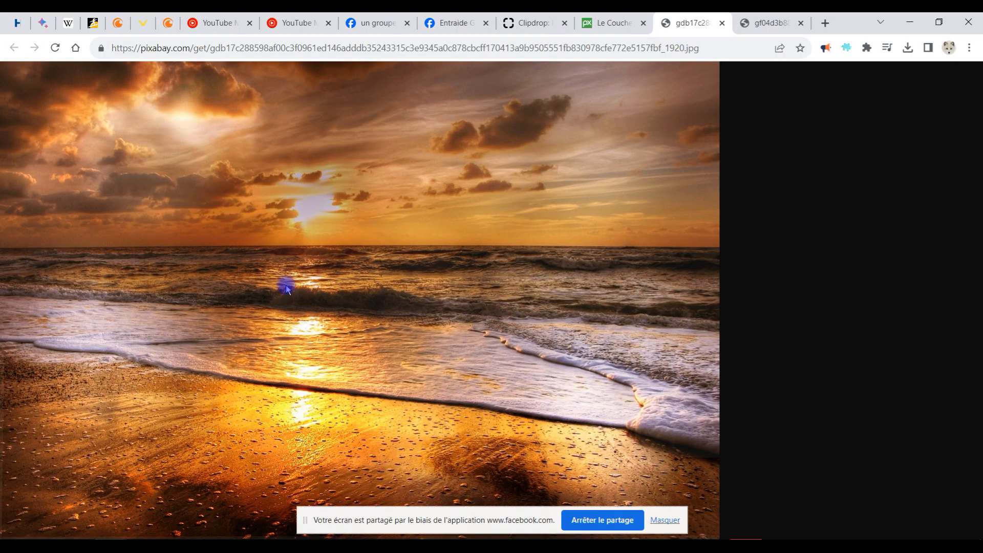
left_click(384, 23)
scroll(506, 369, "down", 5)
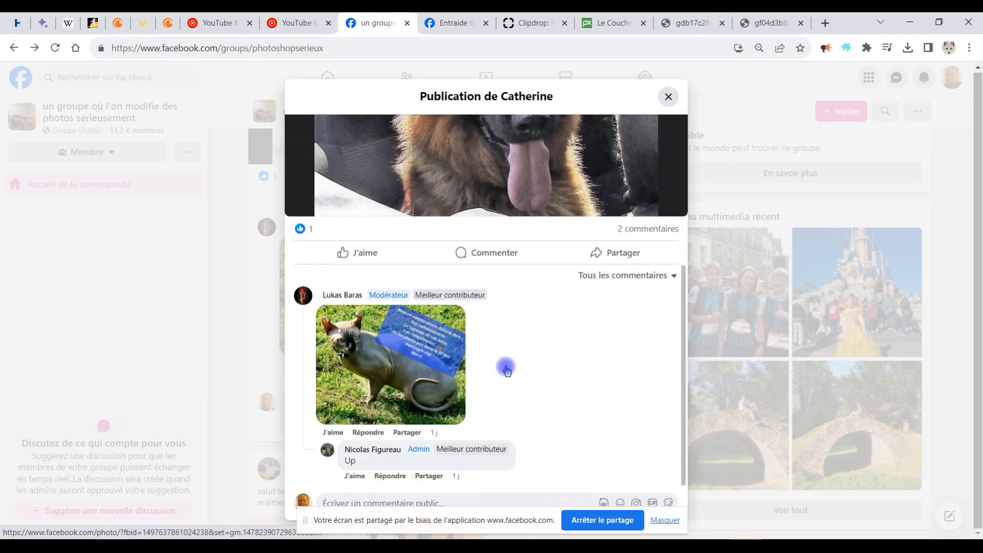
left_click(503, 251)
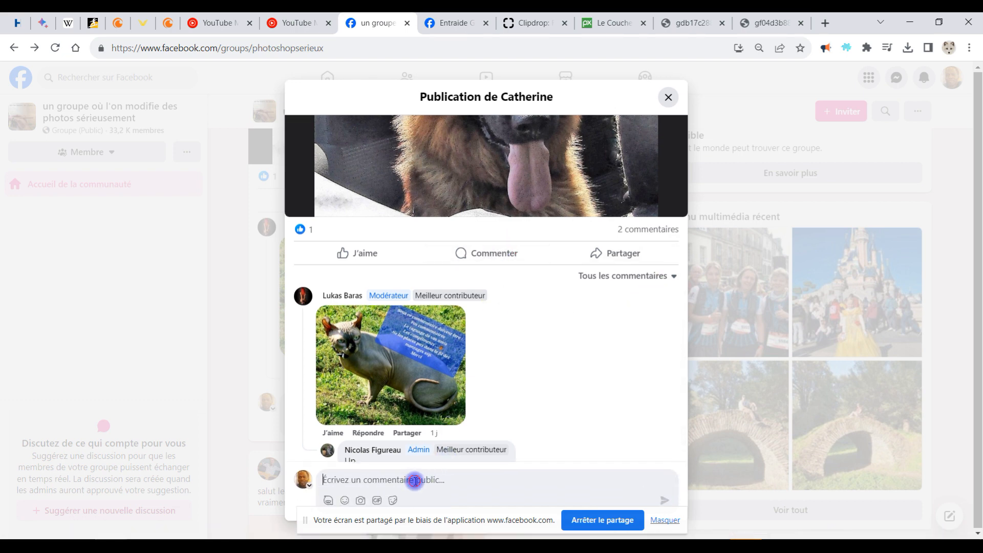
key("ctrl+v")
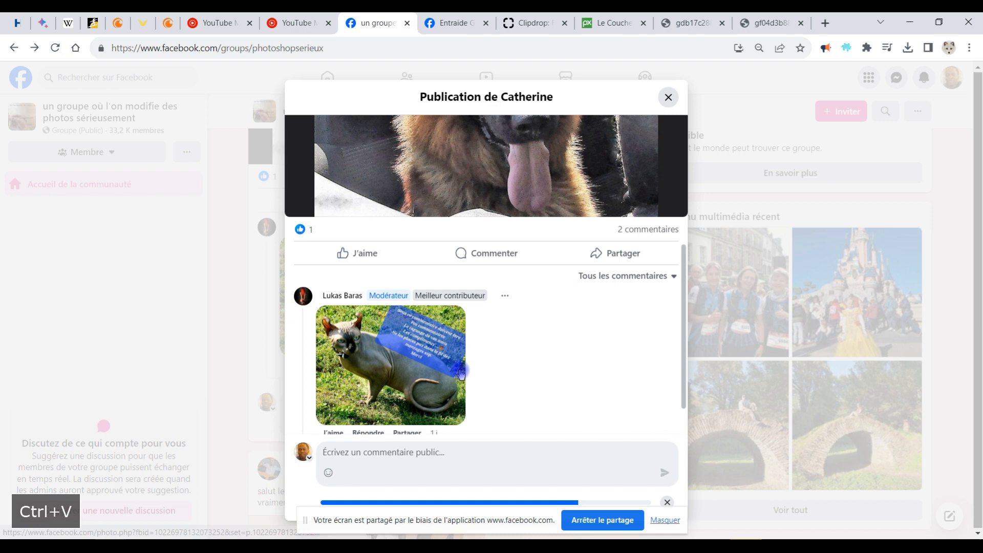
Switch to description.odt in LibreOffice Writer and copy the three-line text under "pub sur Facebook".
left_click(562, 546)
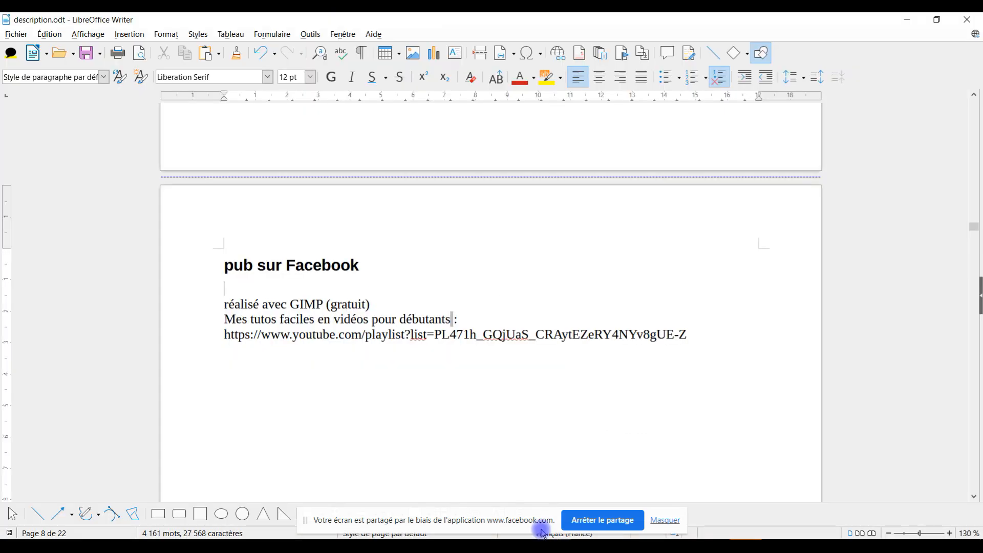
left_click_drag(223, 306, 760, 362)
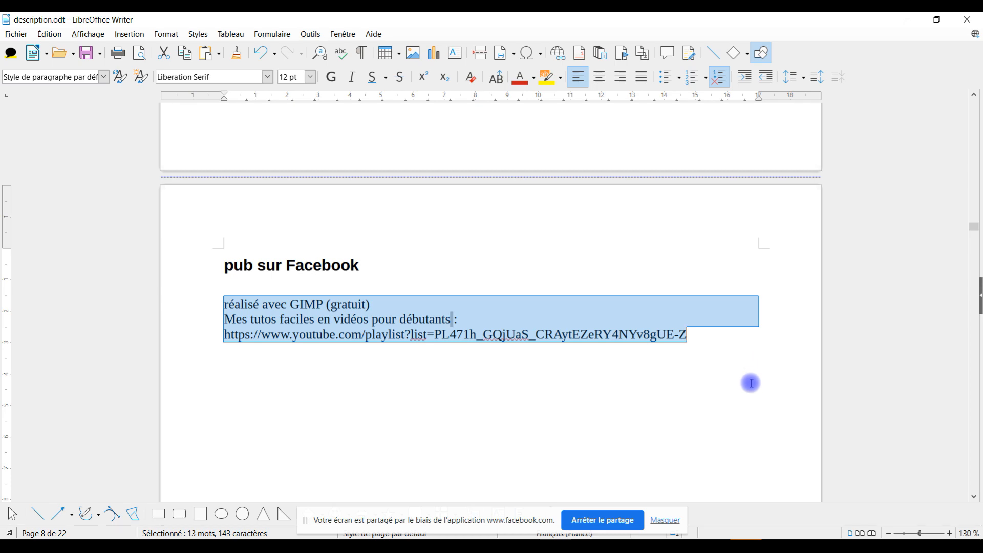
key("ctrl+c")
Return to the Facebook post in the browser and paste the copied tutorial text into the comment.
mouse_move(12, 513)
left_click(105, 502)
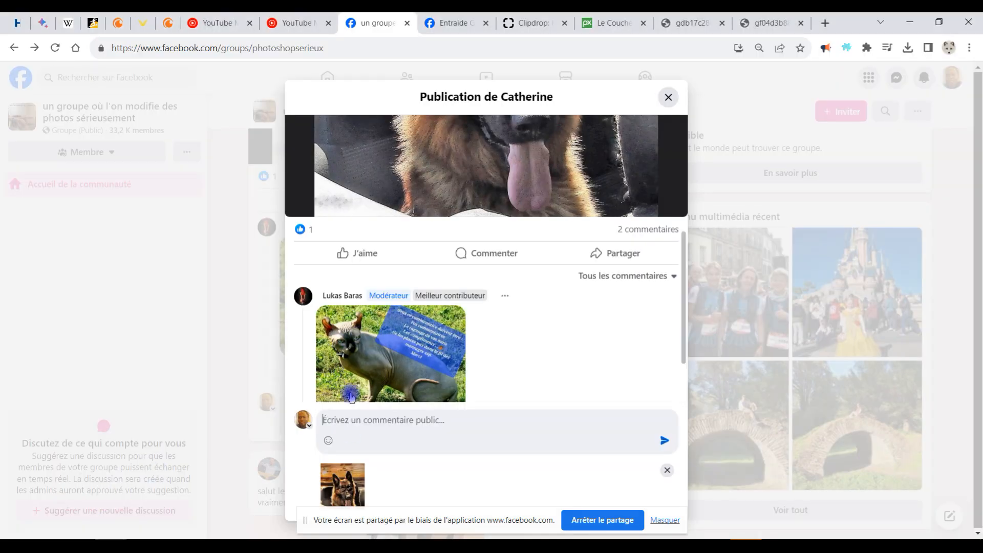
left_click(364, 420)
key("ctrl+v")
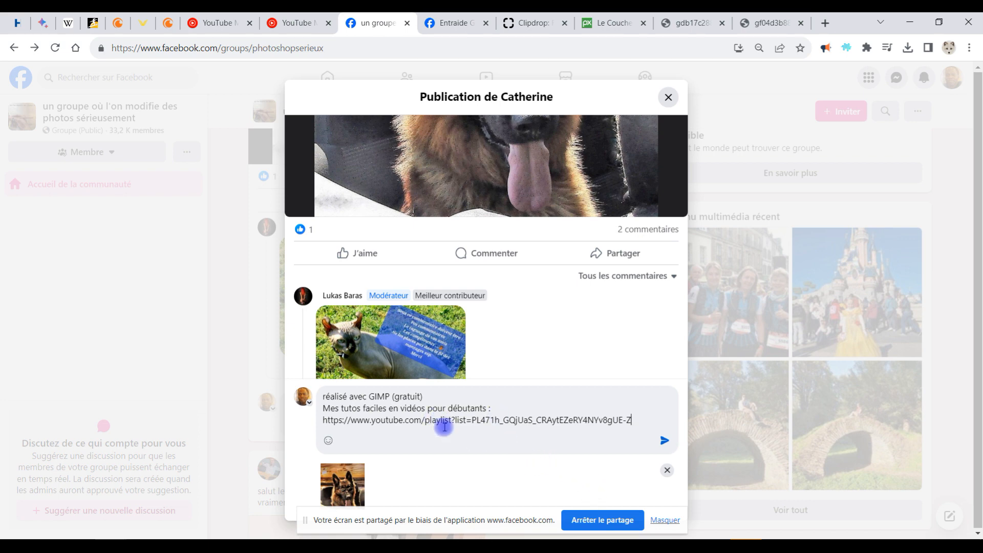
Insert "4" before "vidéos" in the comment, publish it with the attached image, and close the post.
left_click(403, 409)
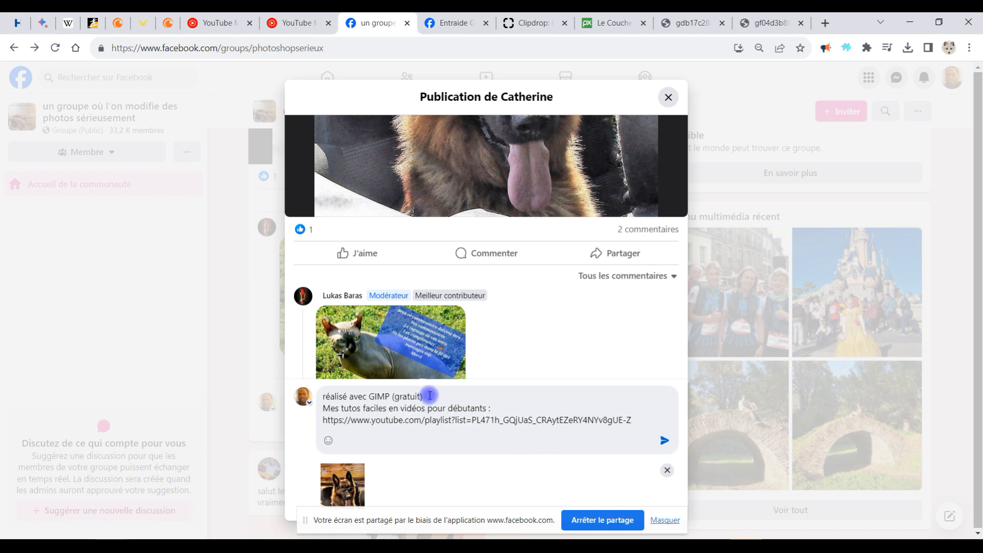
key("Left")
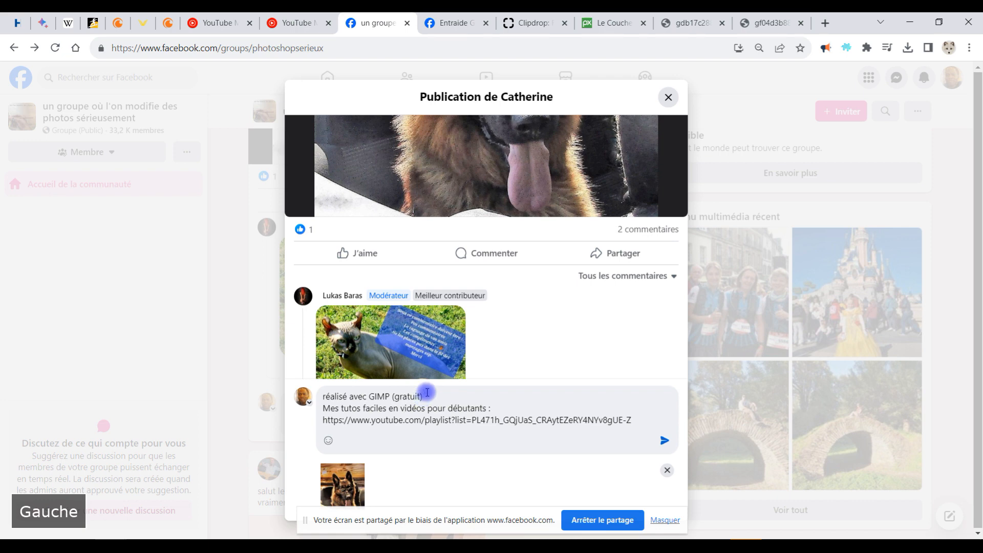
type("4")
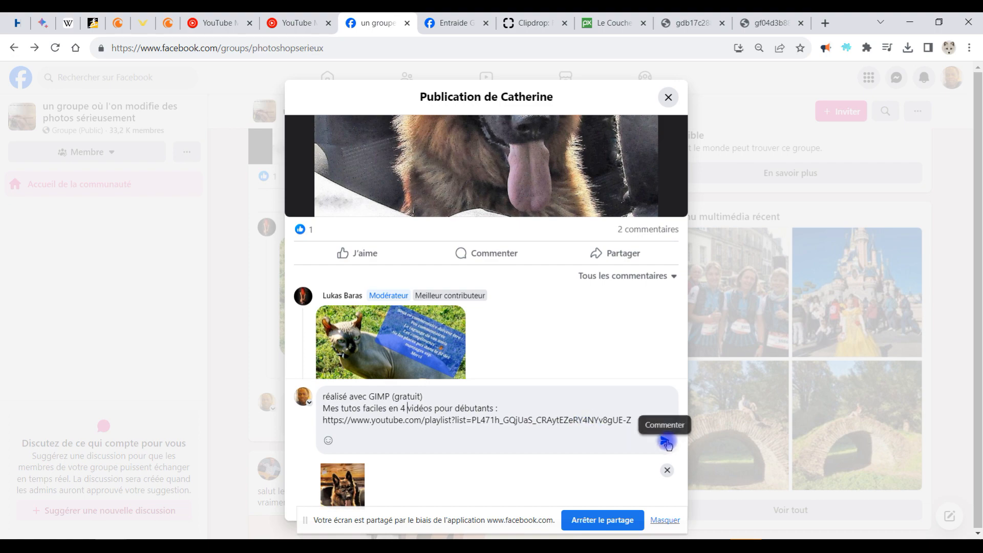
left_click(666, 442)
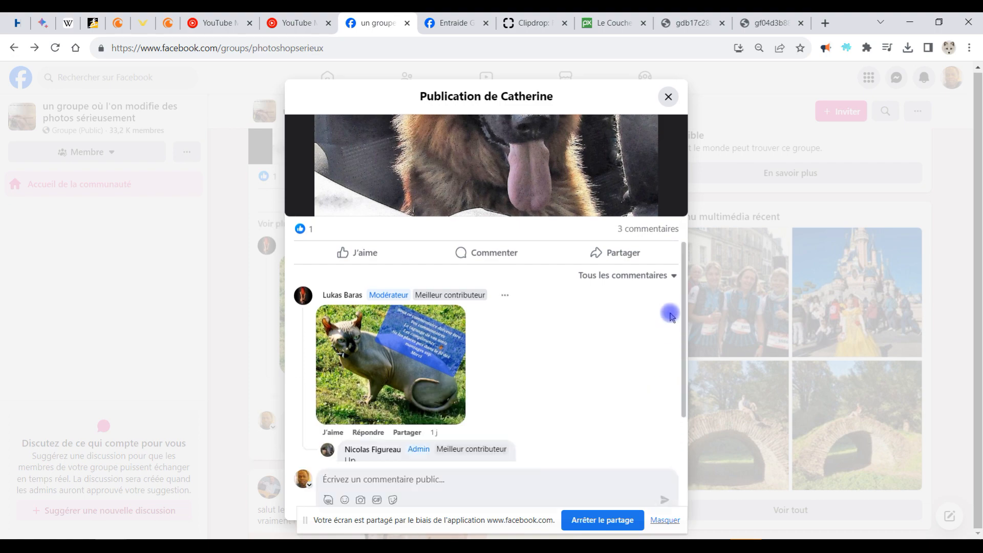
left_click(670, 98)
scroll(563, 307, "down", 4)
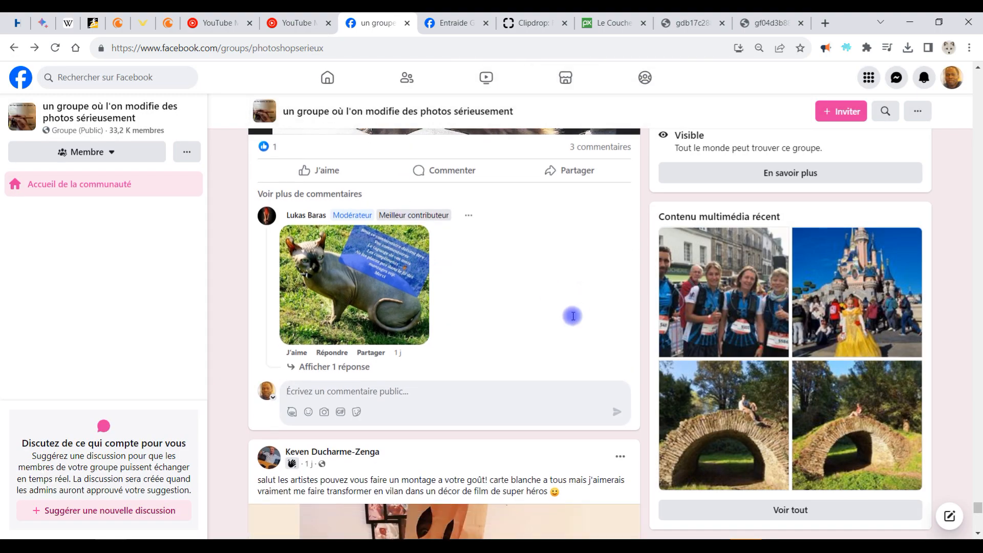